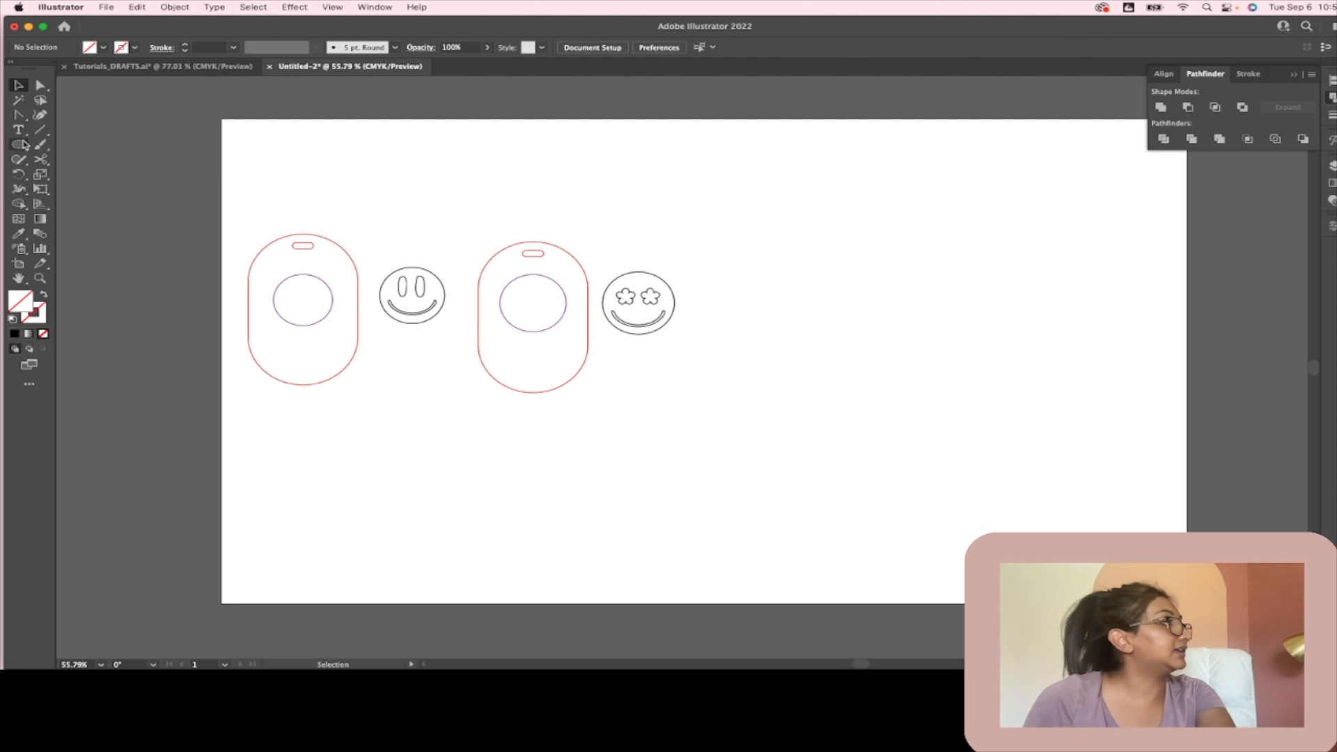
Step: Draw a circle about 1.03 in across in the empty area of the artboard beyond the existing smiley designs
drag(954, 273, 1005, 318)
key(v)
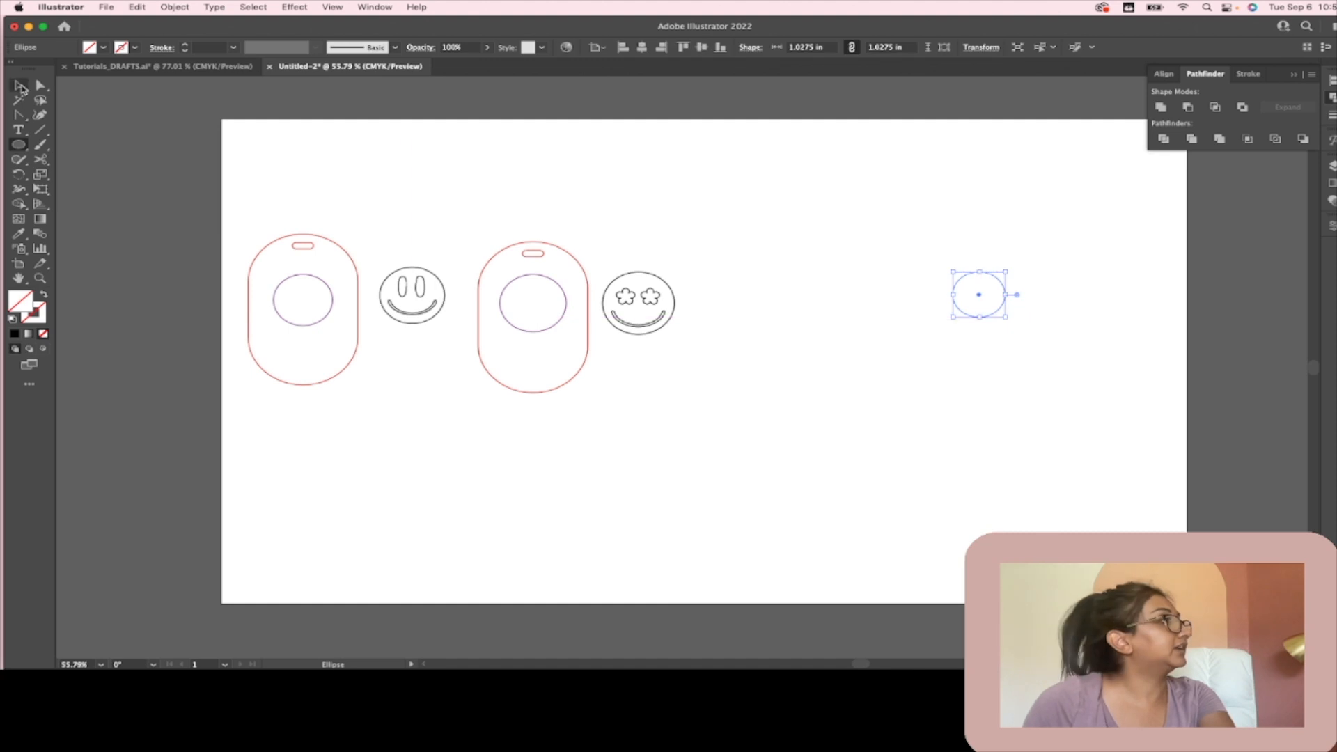
scroll(884, 341, up, 4)
scroll(883, 340, down, 6)
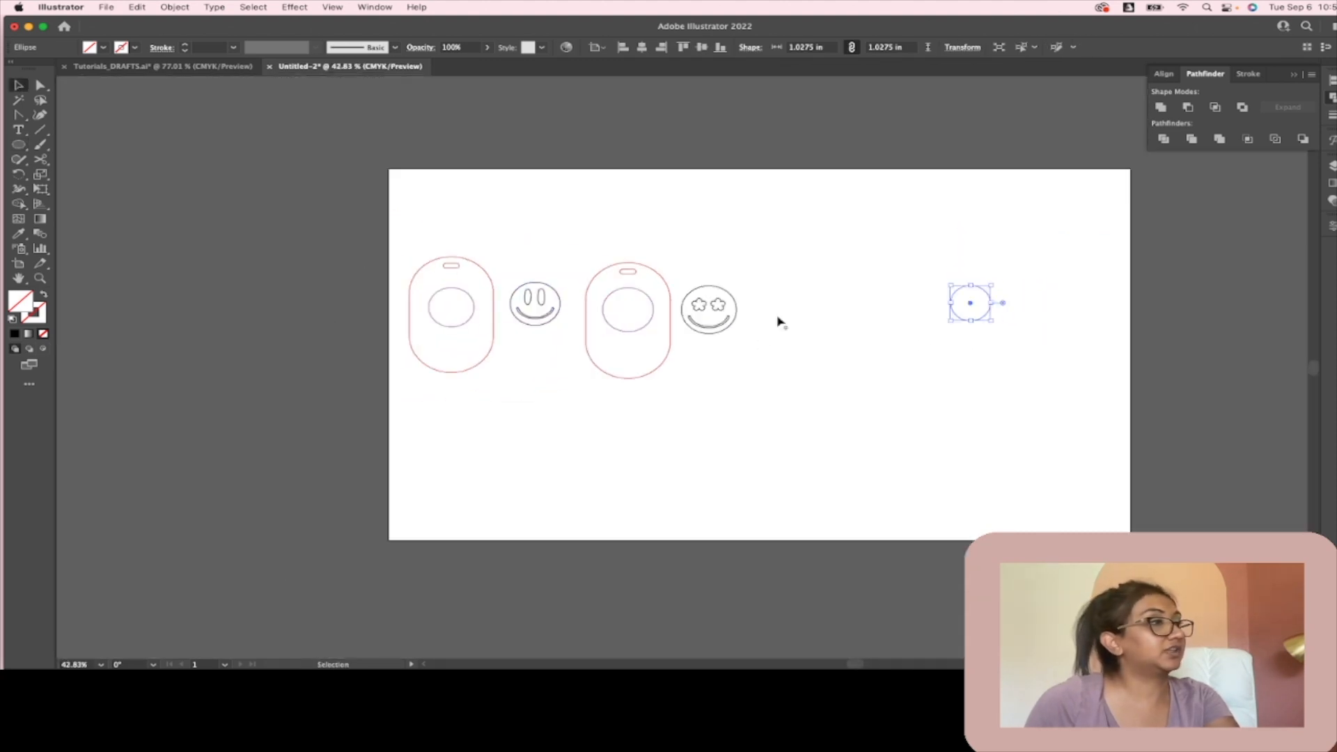
scroll(1019, 355, up, 8)
scroll(992, 353, up, 3)
scroll(892, 304, up, 4)
scroll(892, 305, up, 1)
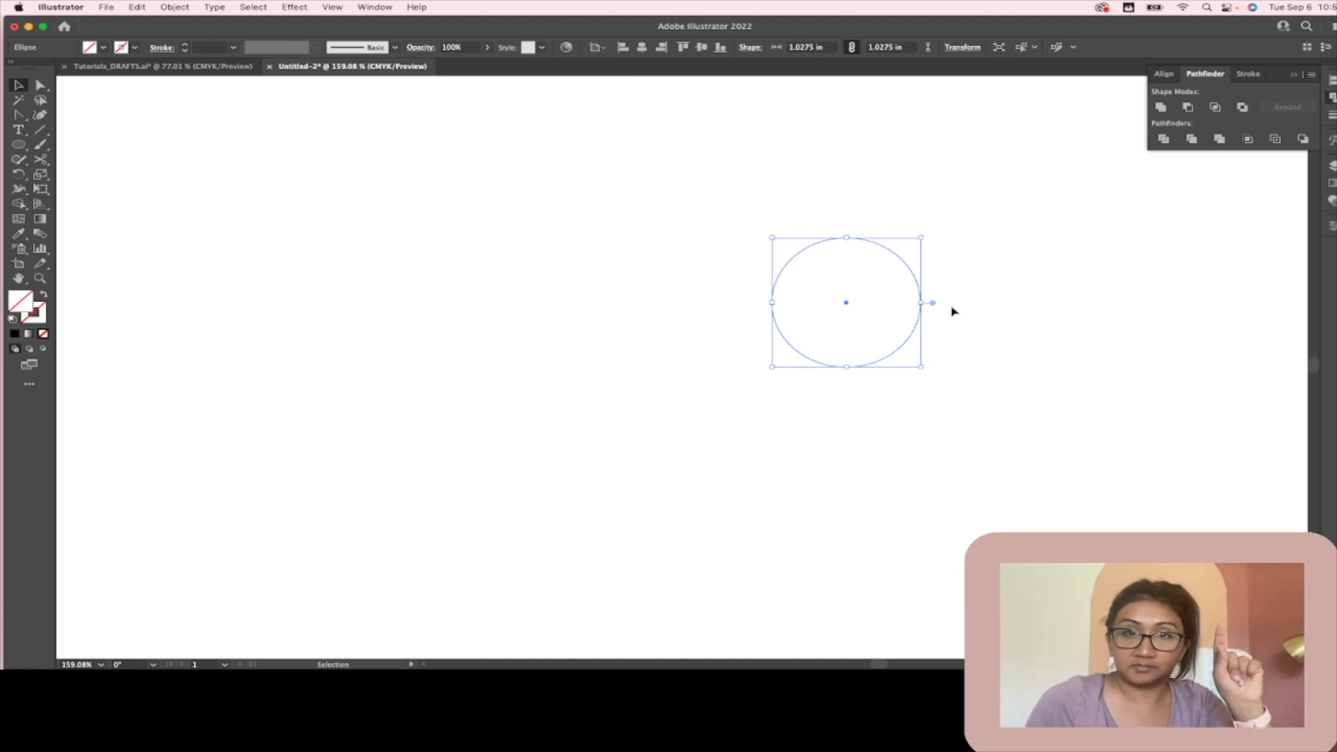
Step: Draw a narrow upright ellipse about 0.14 by 0.35 in inside the new circle as an eye
click(17, 147)
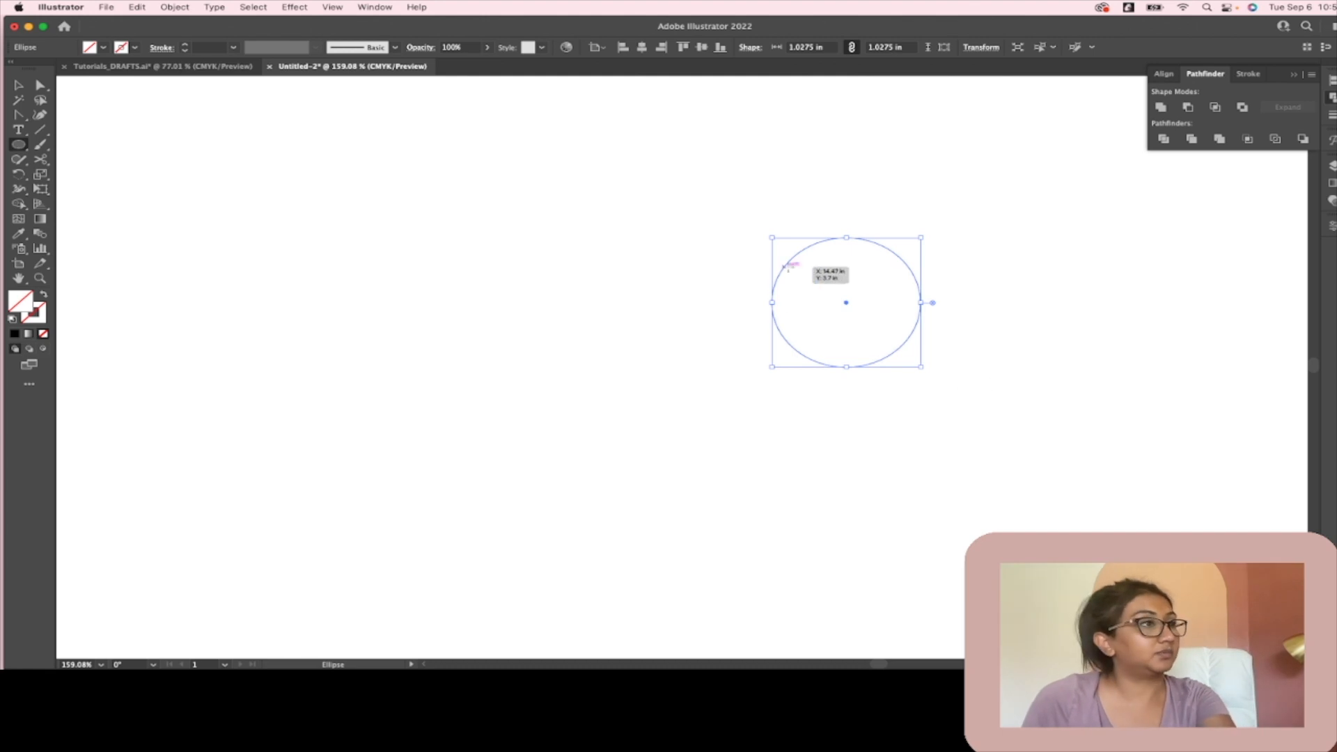
drag(818, 258, 840, 304)
key(v)
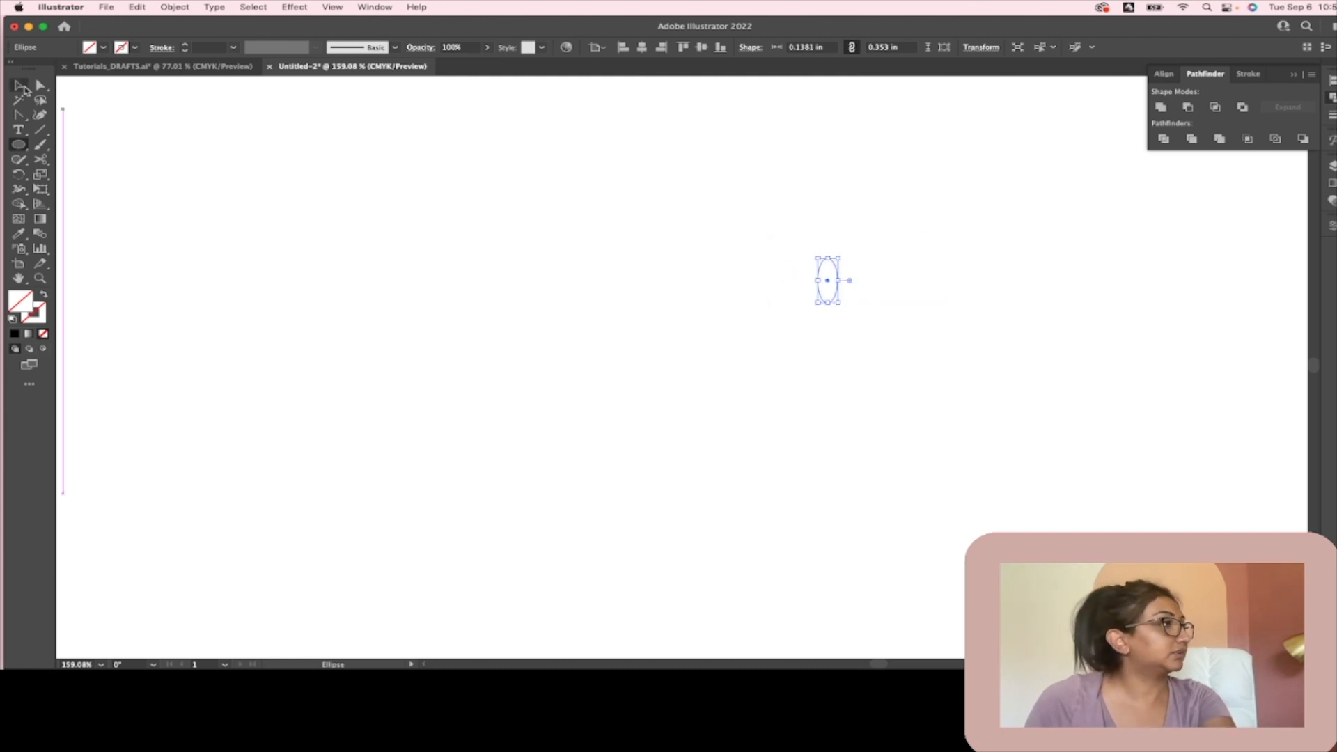
Step: Apply a 1 pt black stroke to the circle and the small ellipse inside it
click(975, 392)
key(super+a)
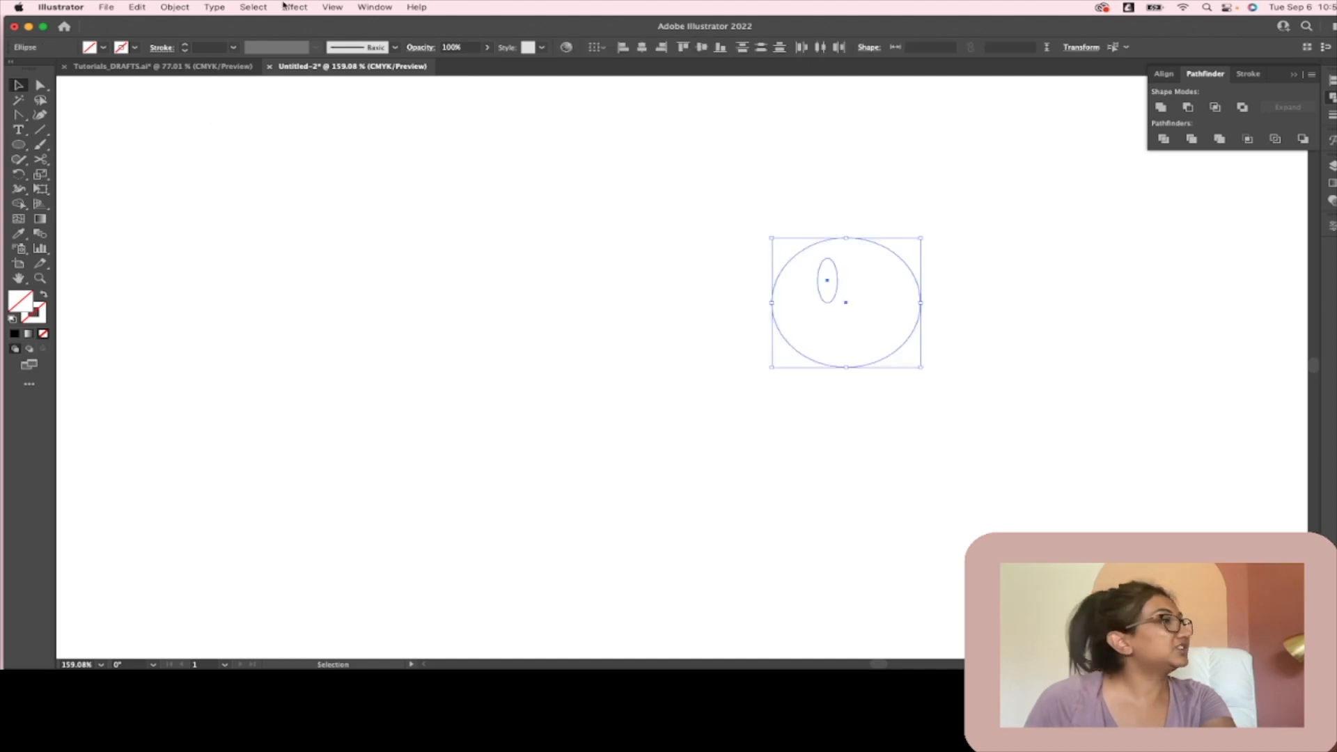
click(135, 49)
click(39, 68)
click(208, 136)
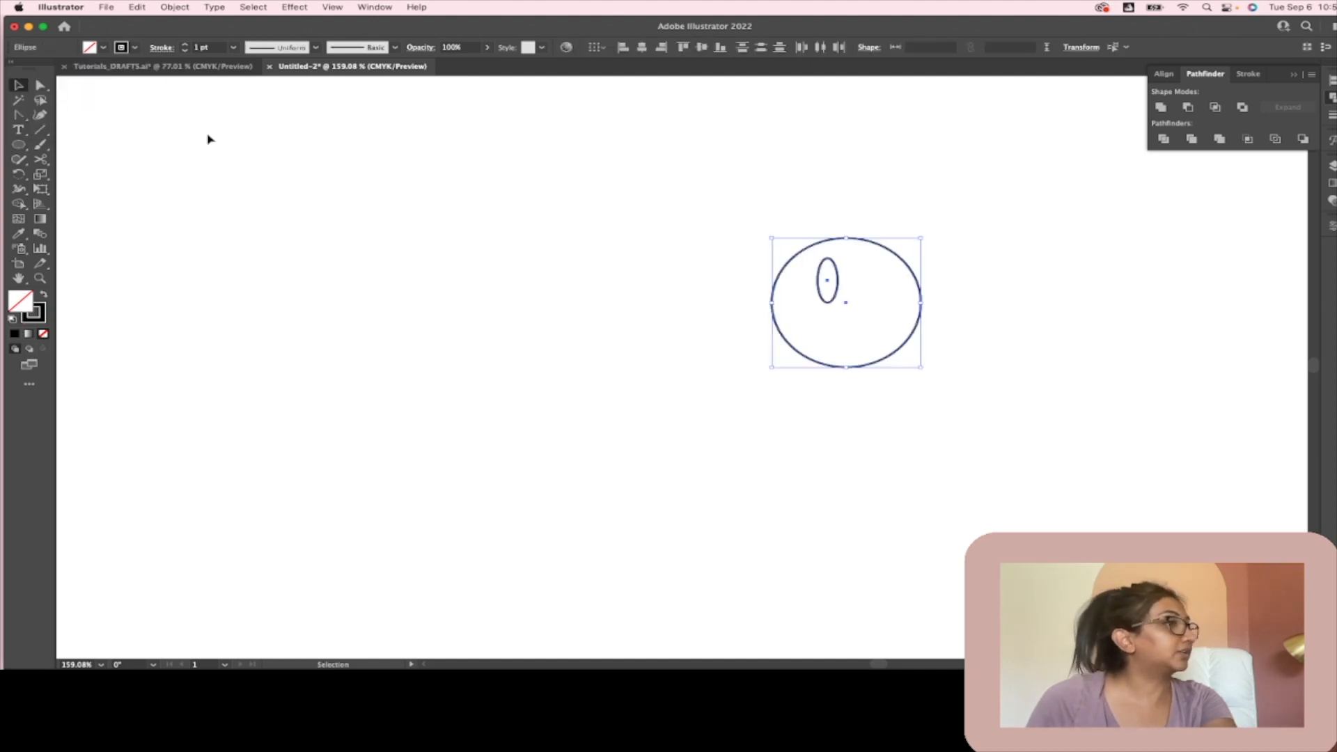
Step: Delete the narrow ellipse eye from inside the circle
click(1081, 343)
click(838, 281)
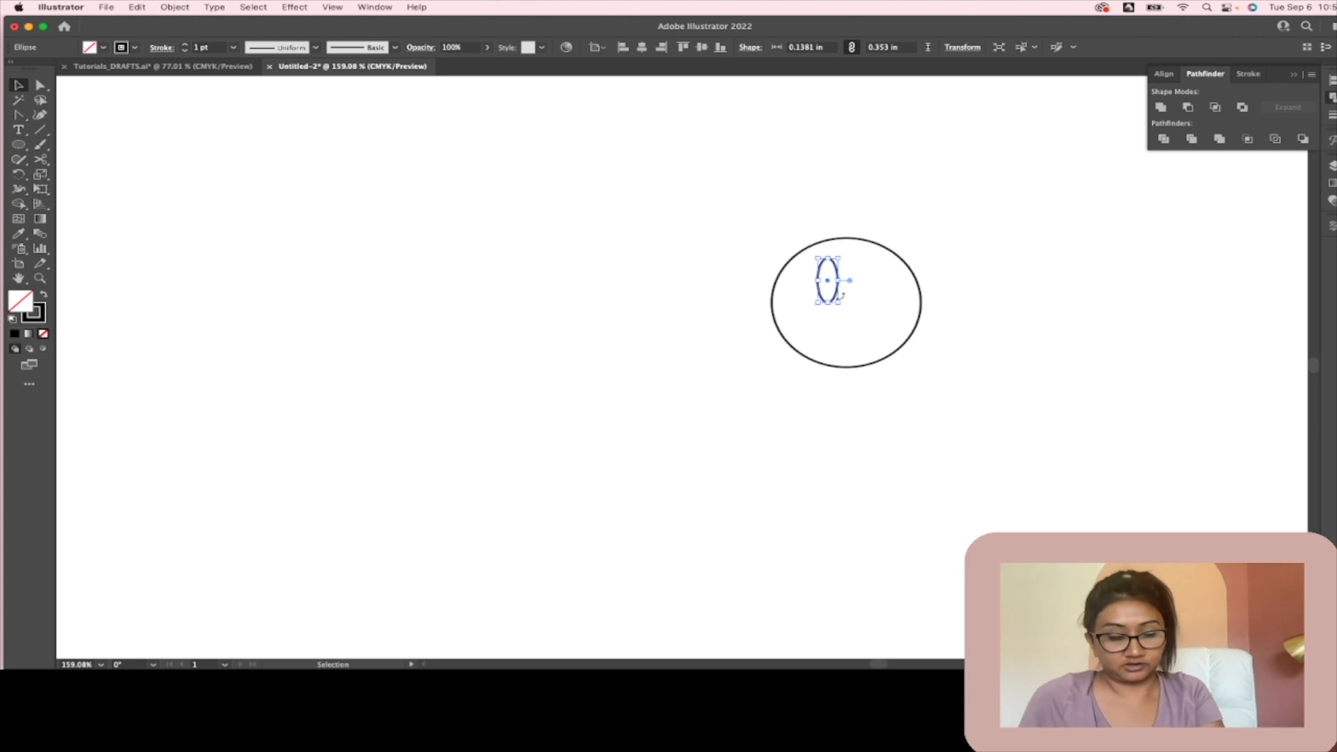
key(Delete)
Step: Draw a narrow upright rectangle about 0.08 by 0.34 in inside the circle as the first eye
click(20, 145)
drag(21, 149, 91, 144)
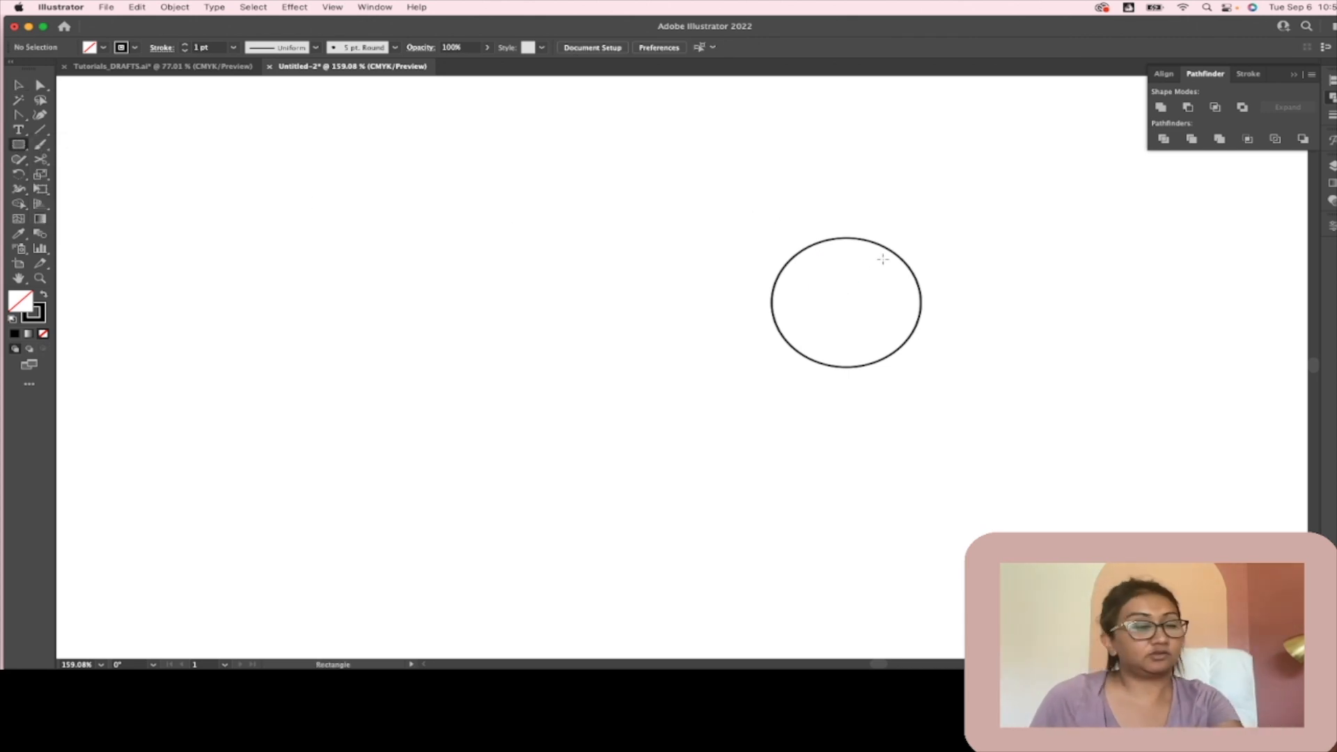
drag(816, 263, 827, 307)
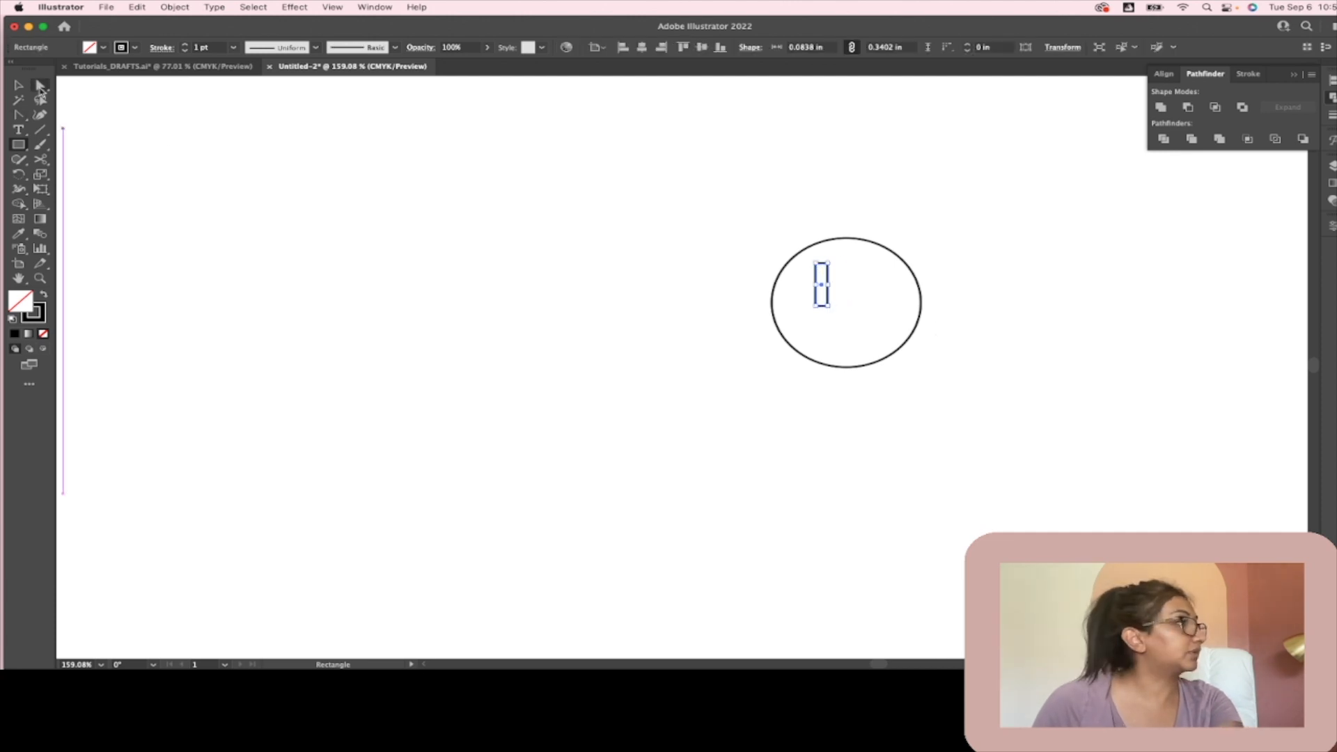
Step: Round all corners of the eye rectangle fully to turn it into a pill shape
click(40, 87)
scroll(840, 286, up, 5)
scroll(811, 284, up, 5)
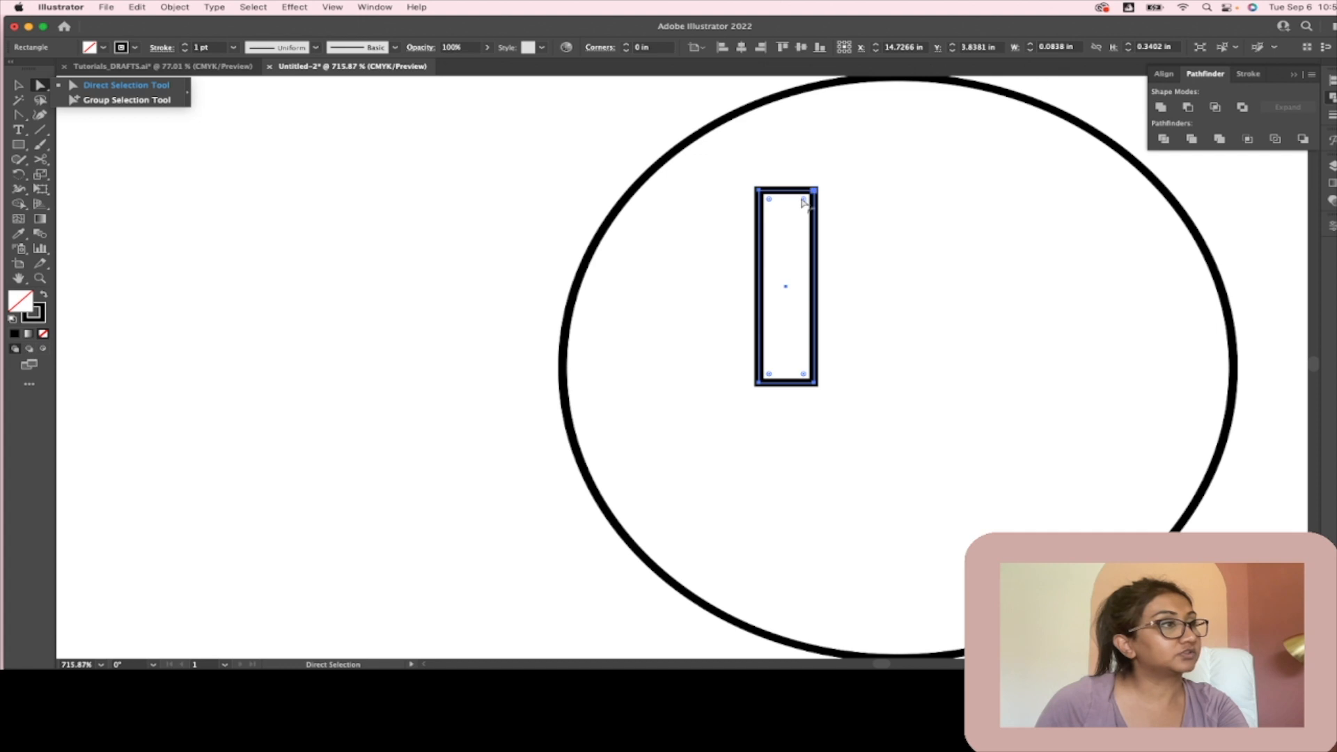
scroll(804, 202, up, 5)
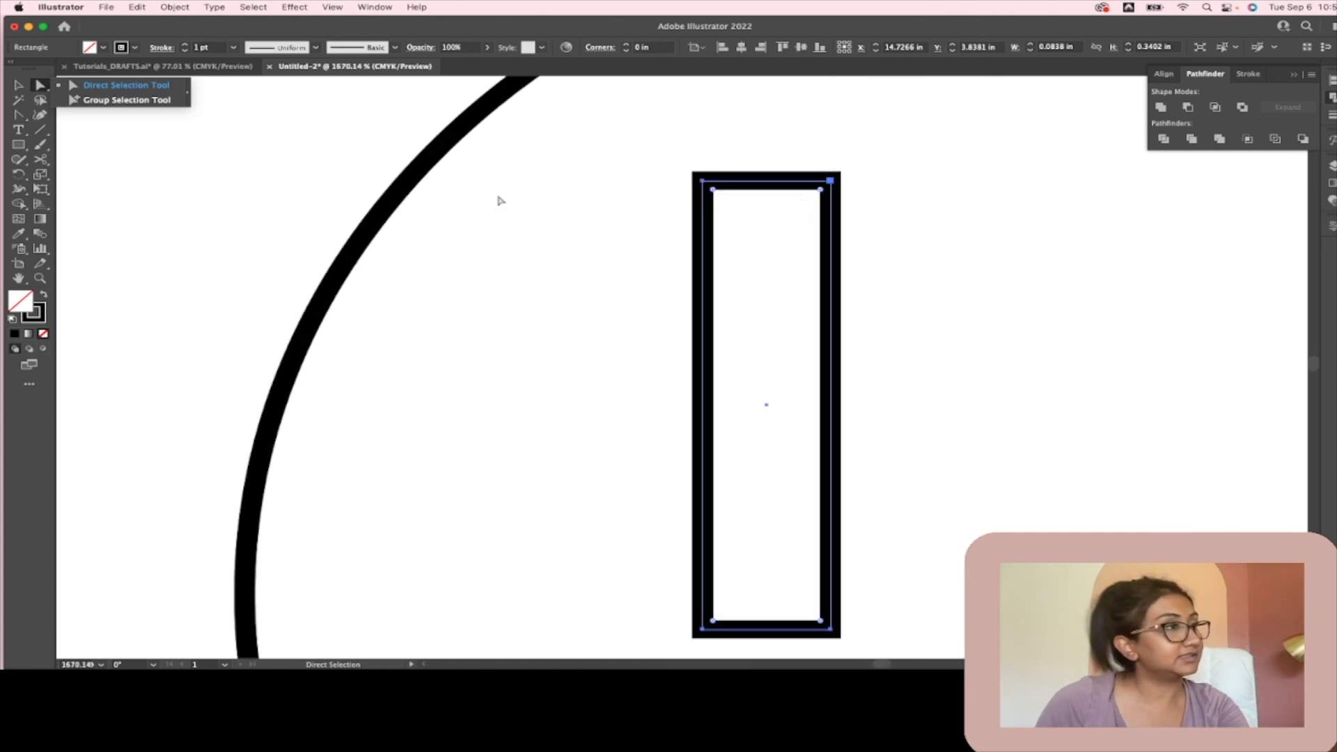
drag(822, 194, 782, 264)
click(1000, 284)
Step: Shorten the pill-shaped eye to about 0.27 in tall, keeping its upper end in place
scroll(1001, 287, down, 3)
scroll(1001, 287, down, 5)
scroll(1224, 442, right, 3)
key(v)
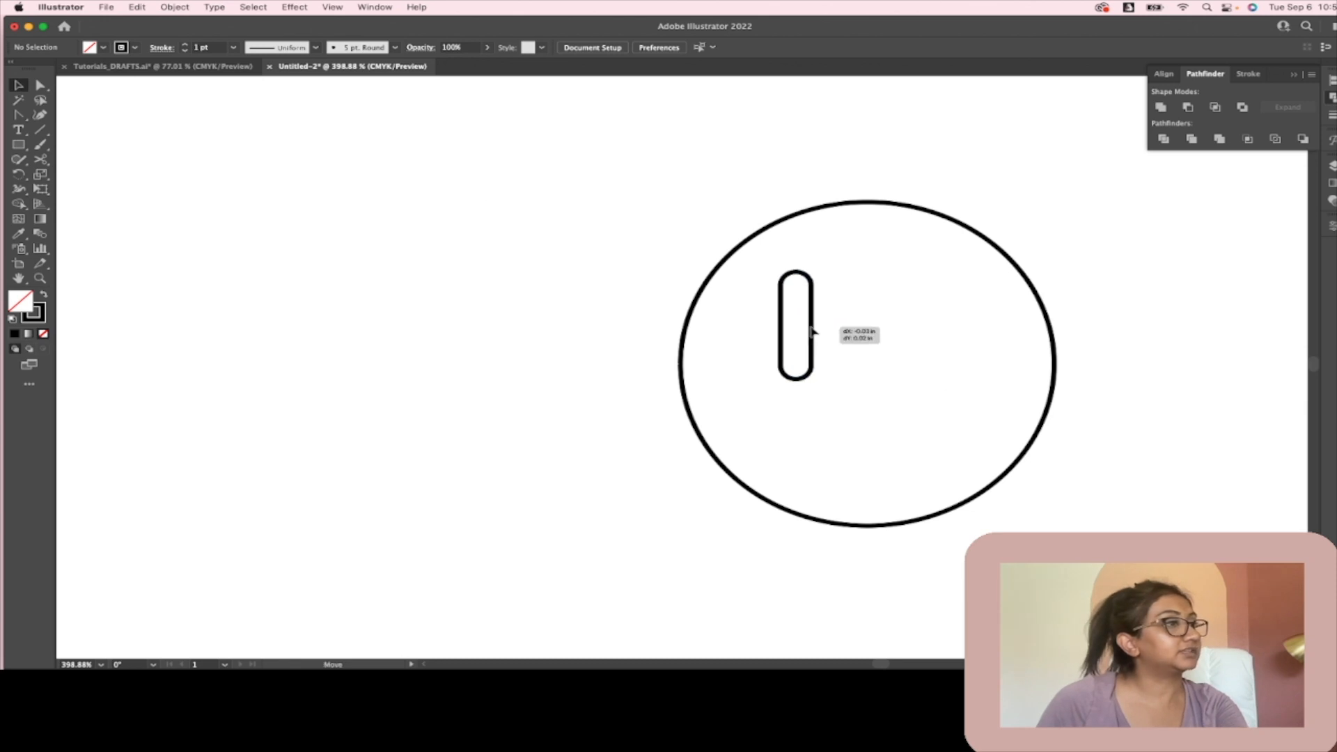
click(815, 365)
drag(806, 381, 806, 356)
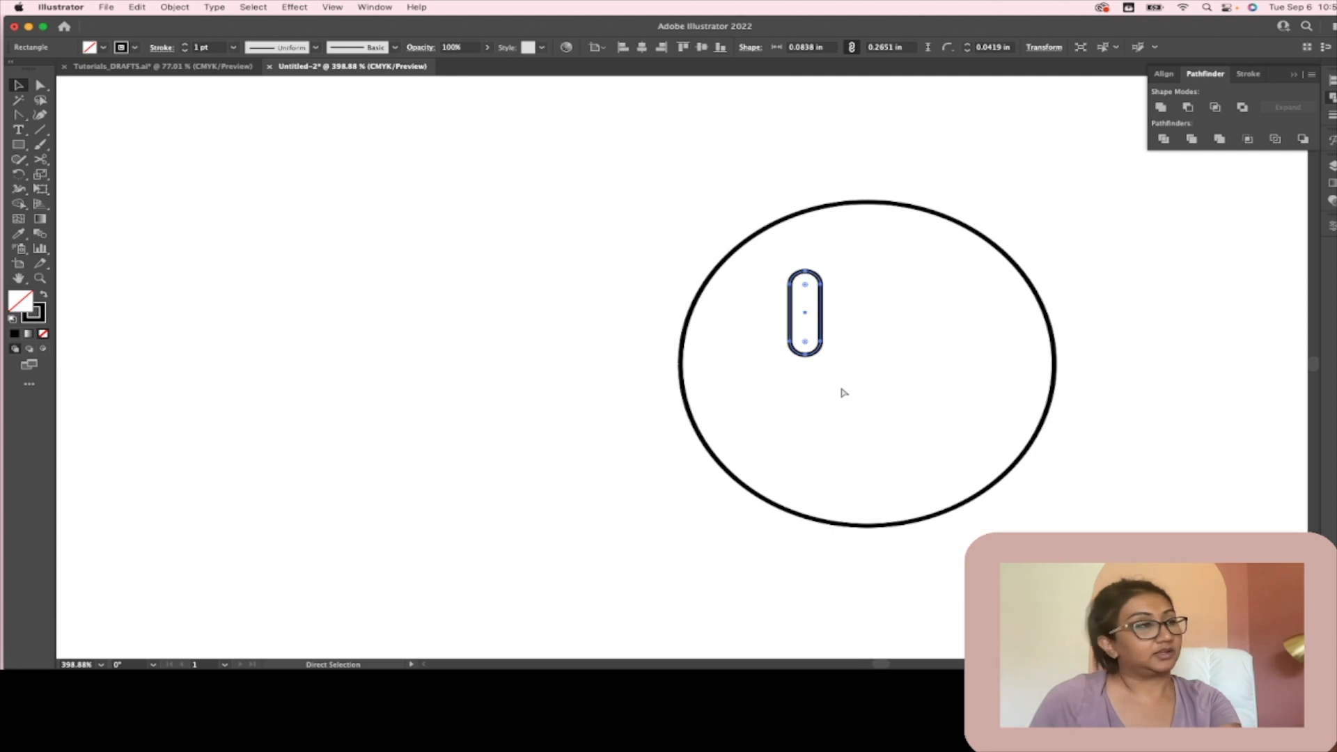
Step: Duplicate the pill-shaped eye, place the copy level with it on the face's other side, and select both eyes
key(super+c)
key(super+v)
drag(686, 373, 930, 317)
drag(748, 320, 978, 287)
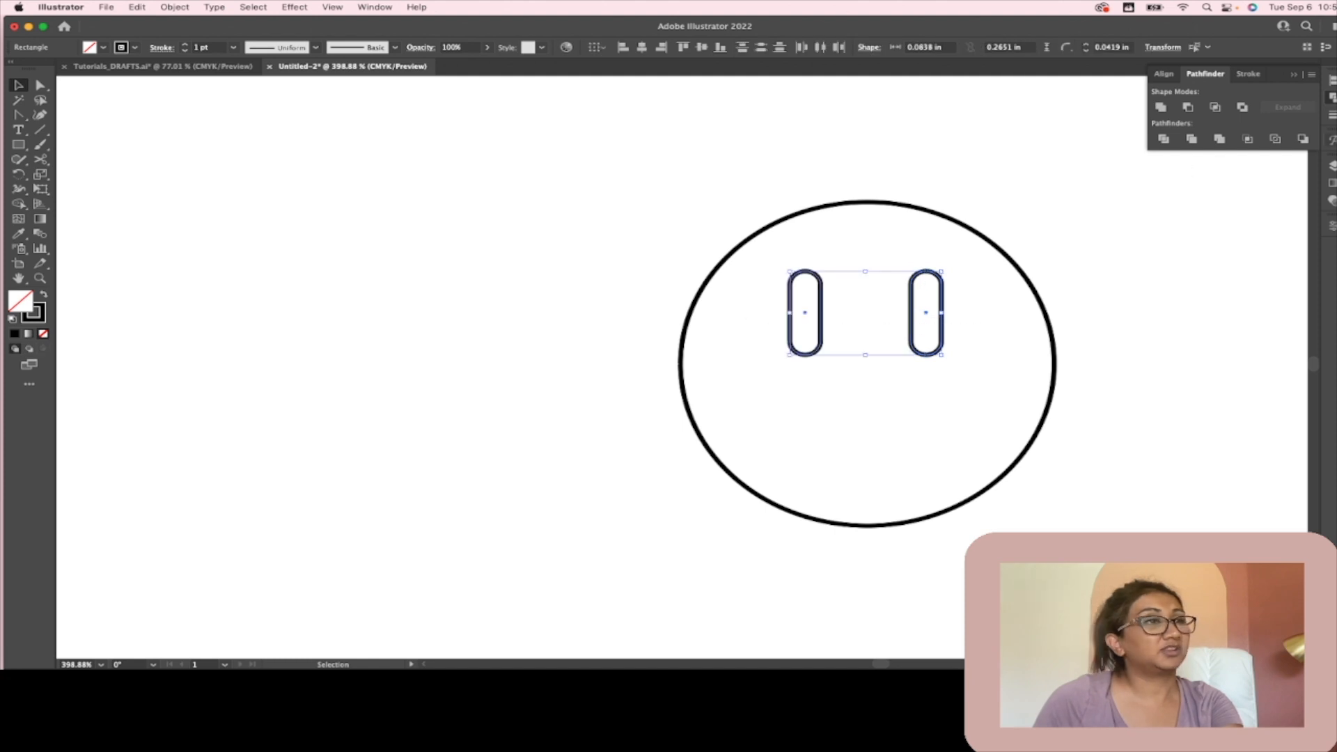
Step: Group the two eyes and select them together with the face circle for alignment
click(1247, 74)
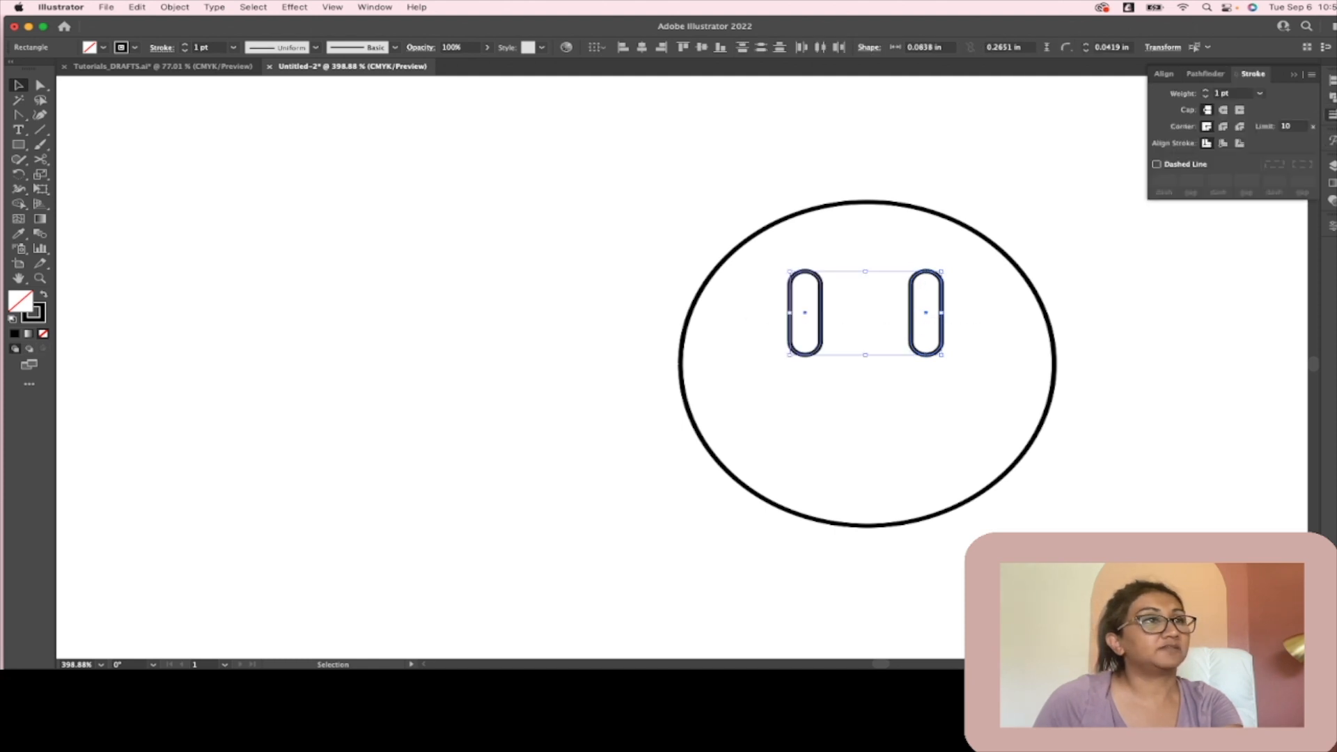
click(1331, 80)
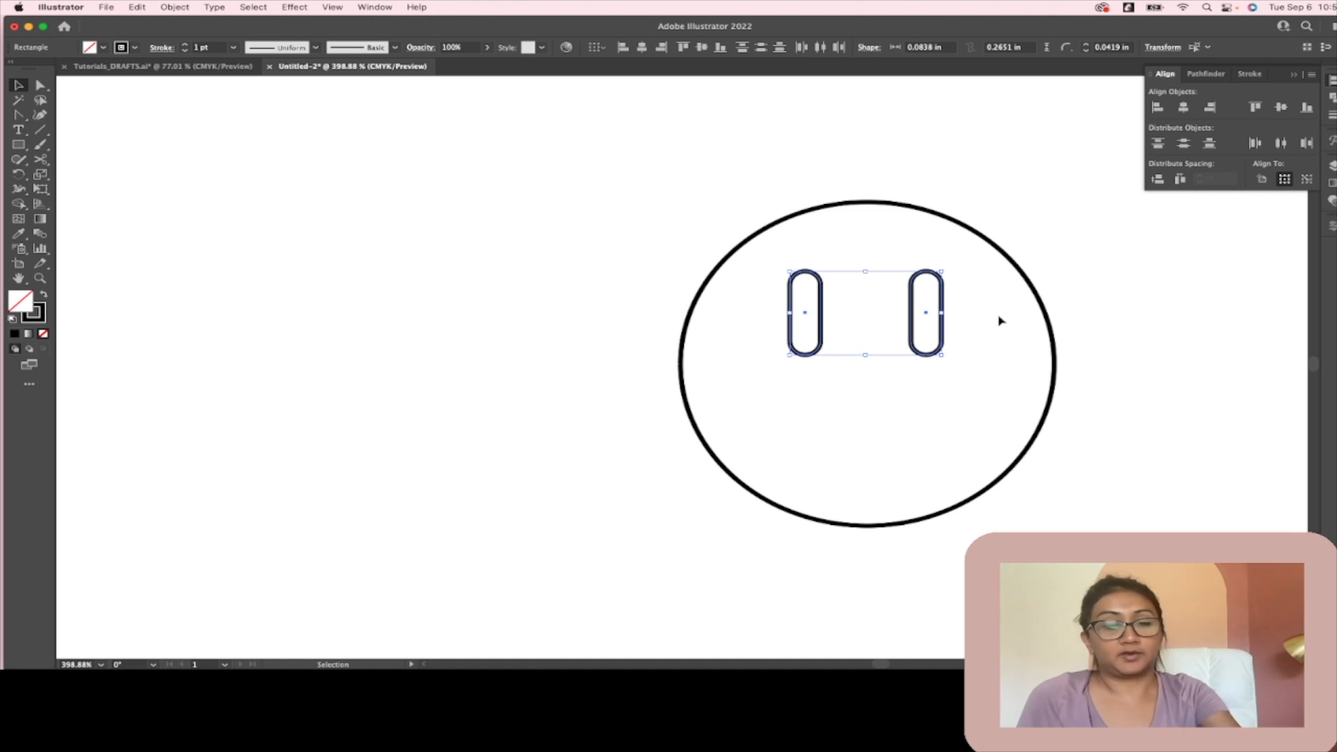
key(super+g)
drag(798, 141, 921, 439)
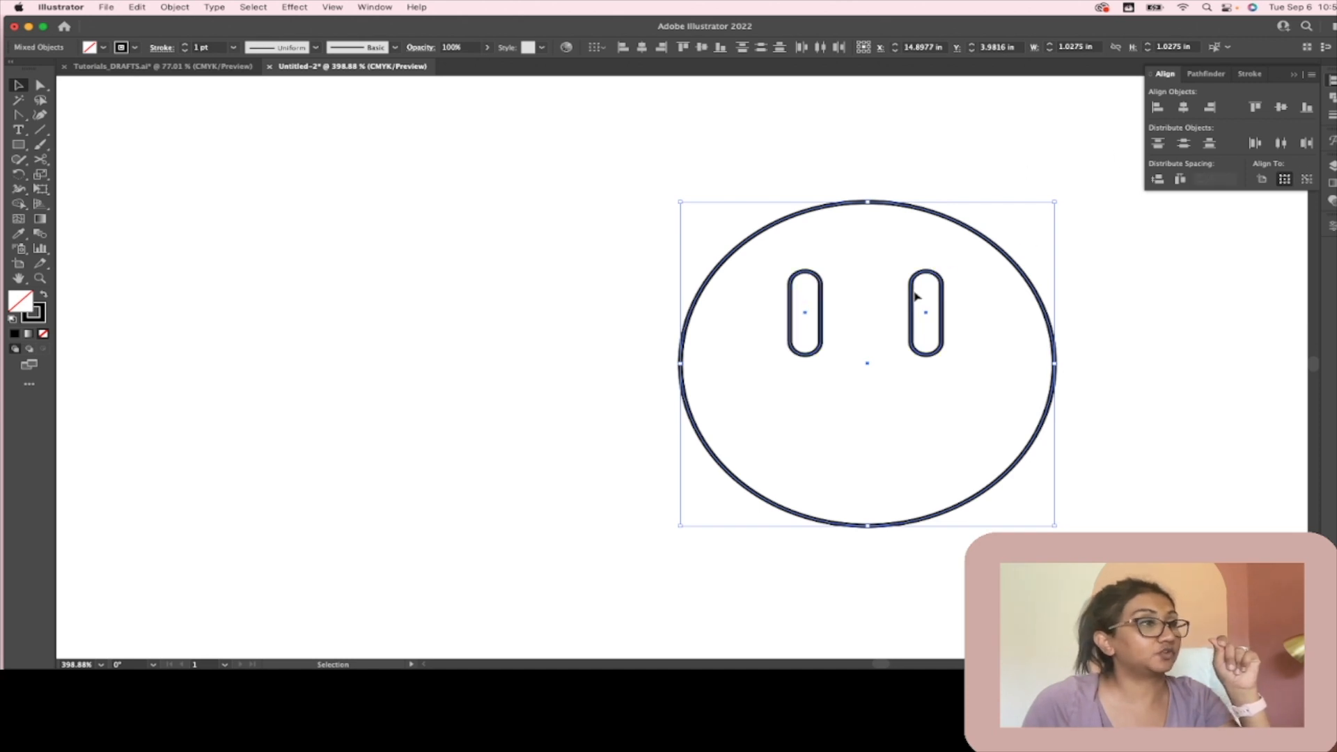
Step: Try centering the ungrouped eyes horizontally with the face circle, and undo that alignment
click(989, 294)
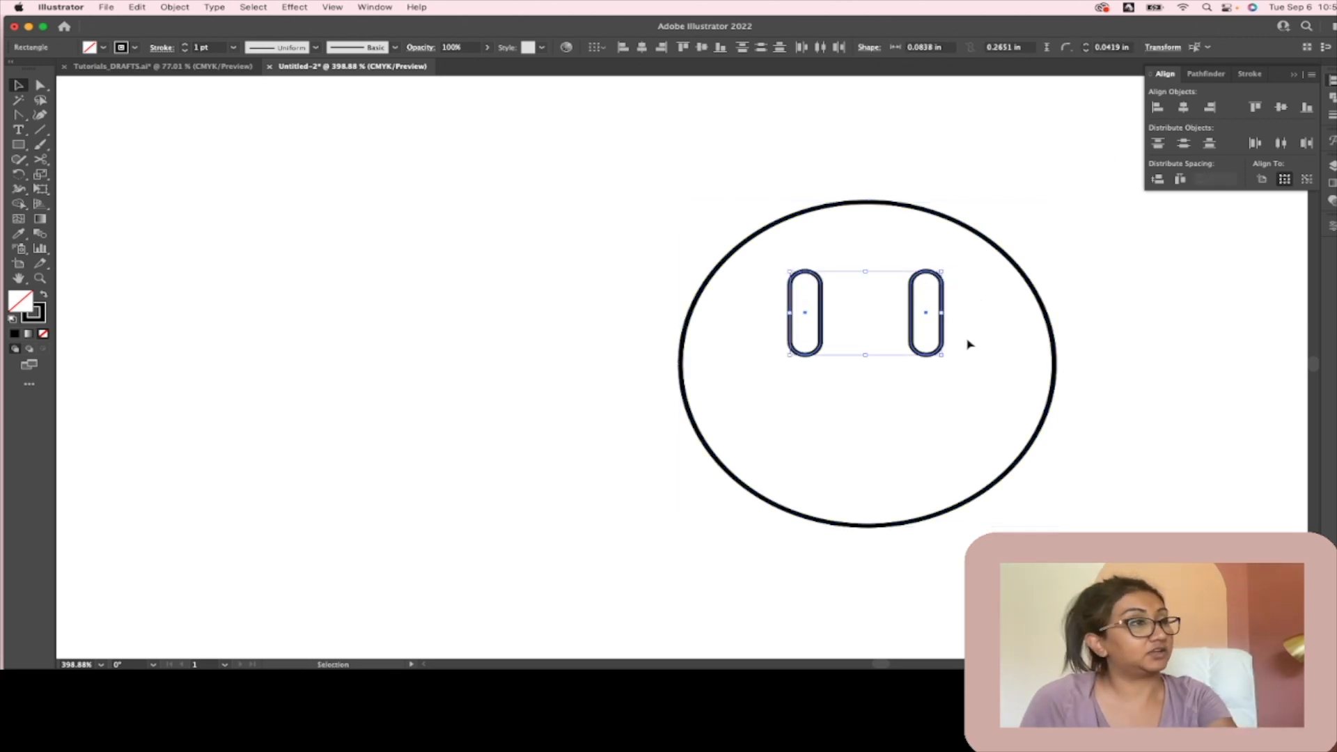
click(942, 321)
key(super+a)
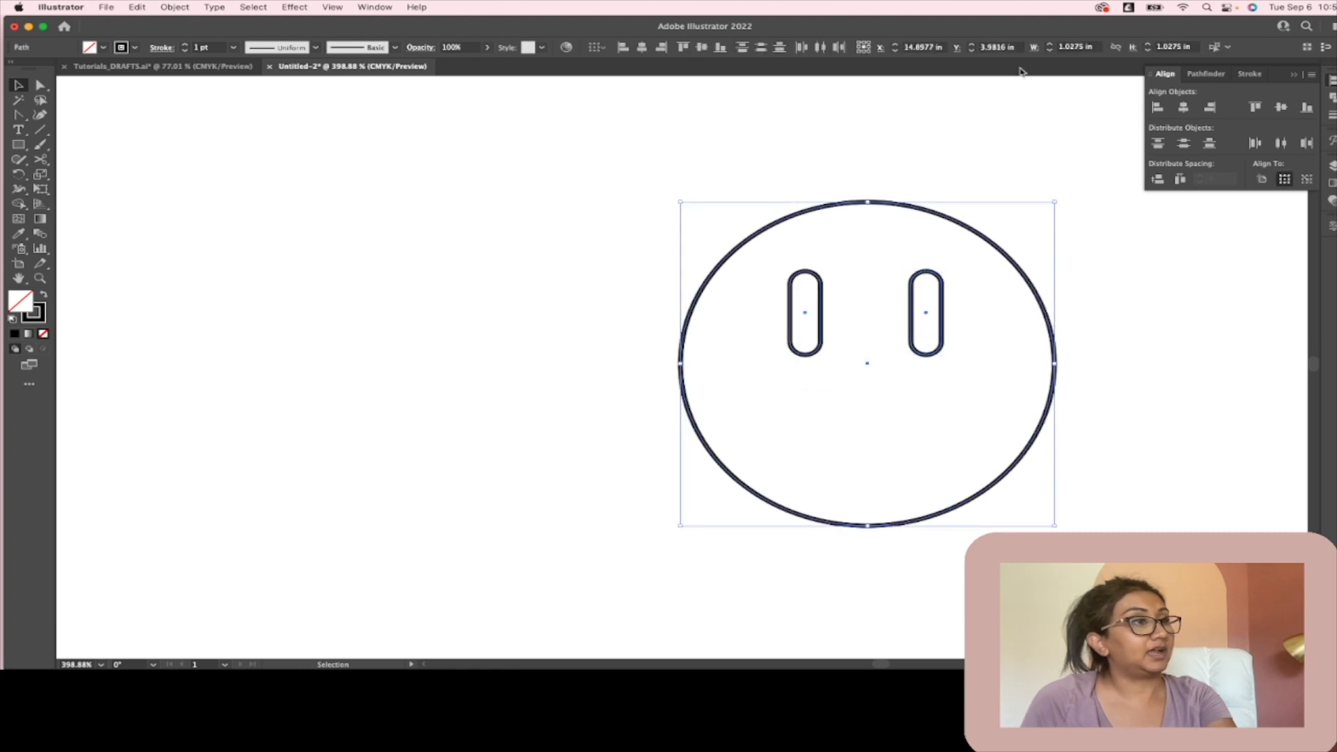
click(1184, 108)
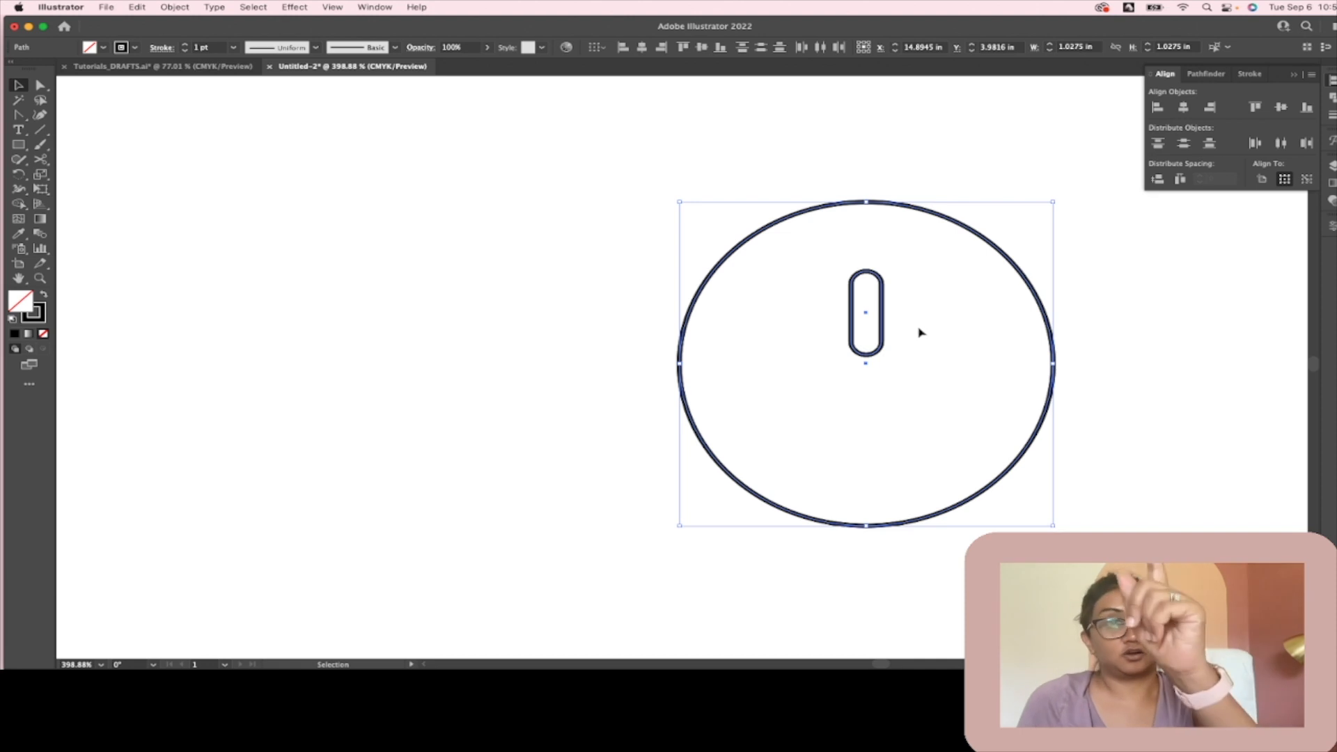
key(super+z)
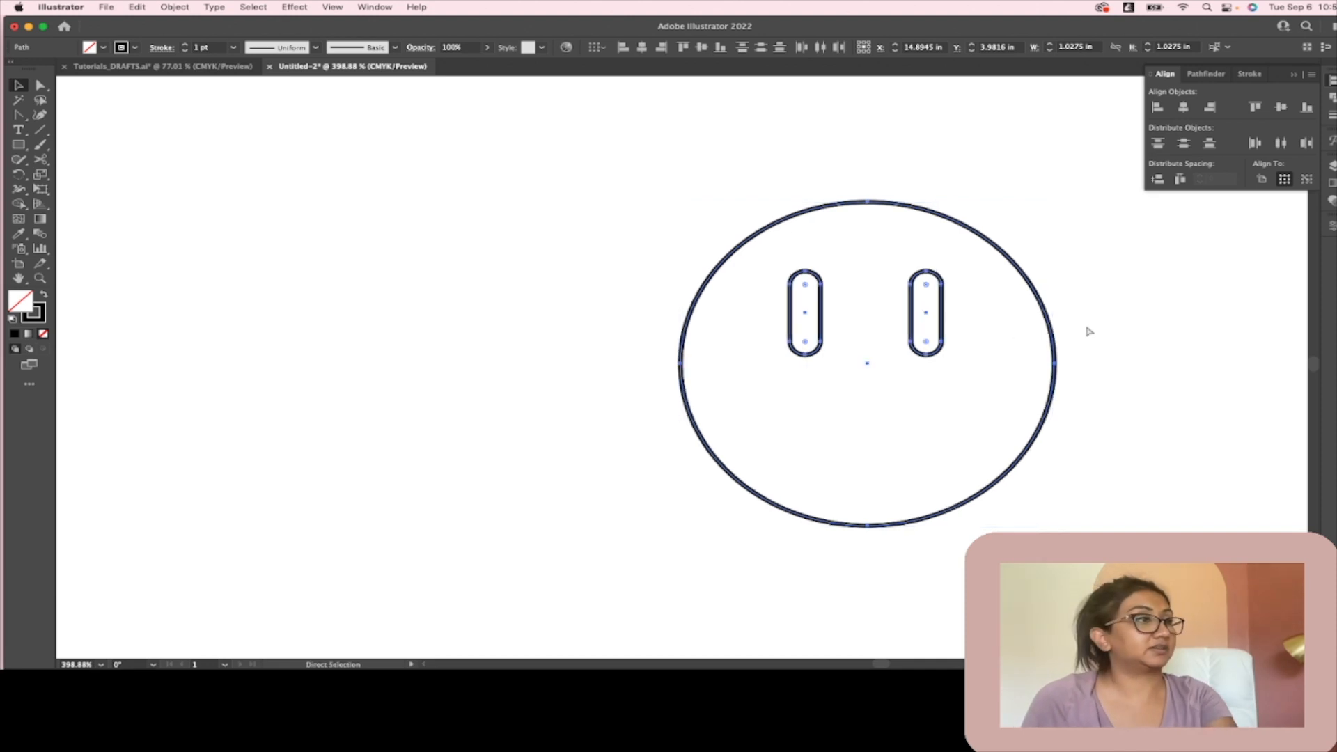
Step: Group the two eyes and center the group horizontally with the face circle
click(1200, 356)
click(932, 328)
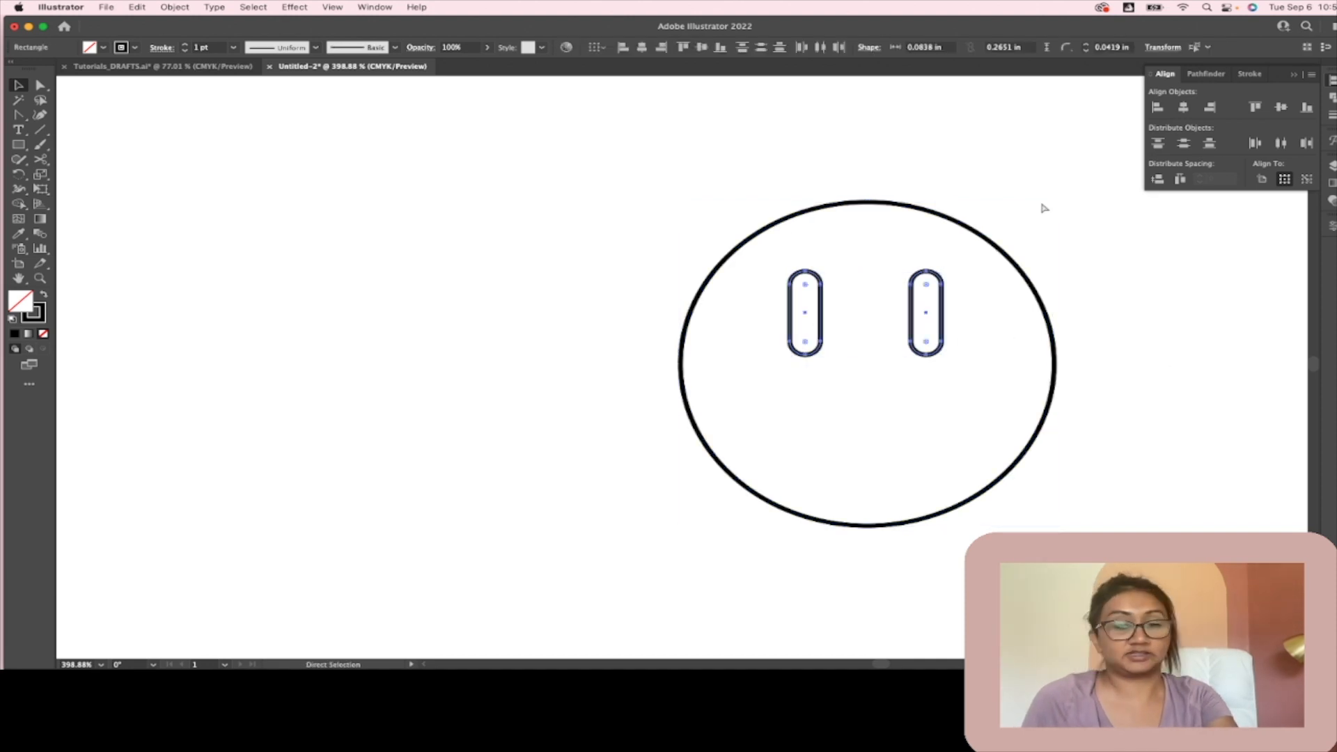
key(super+a)
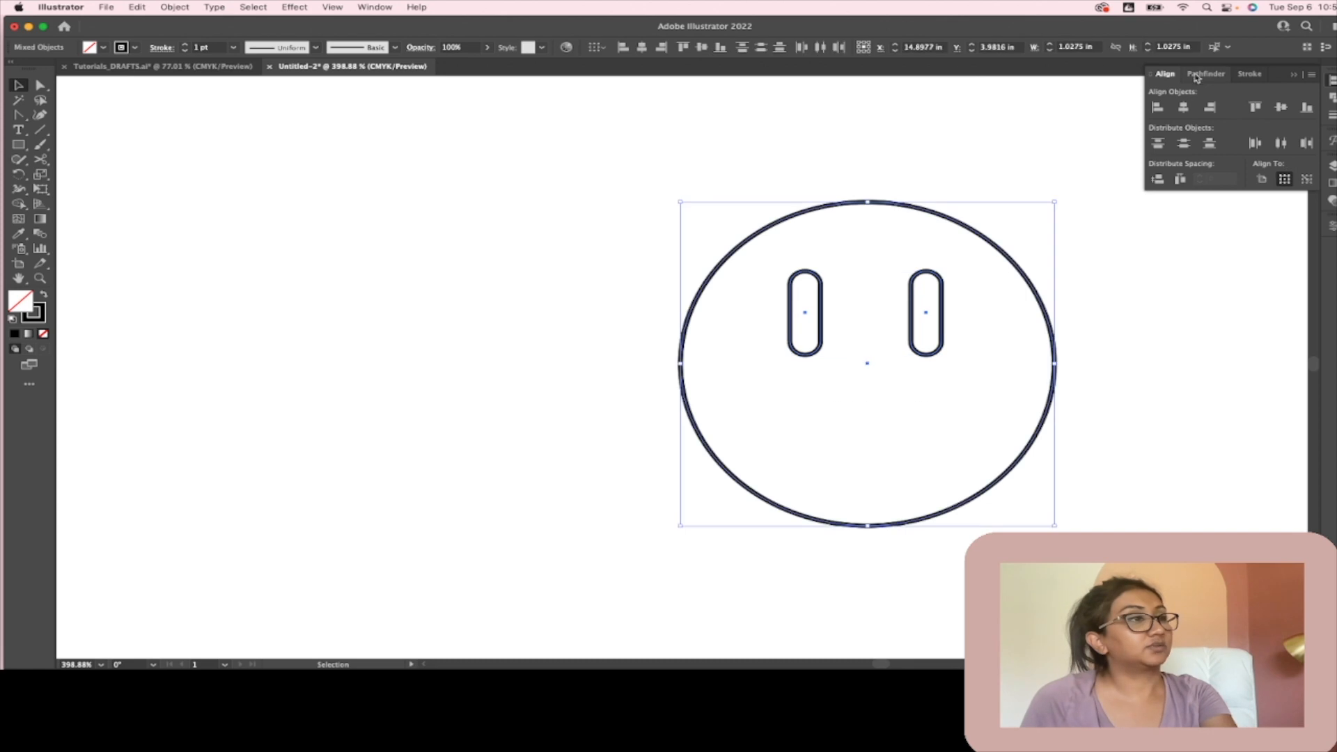
click(1184, 108)
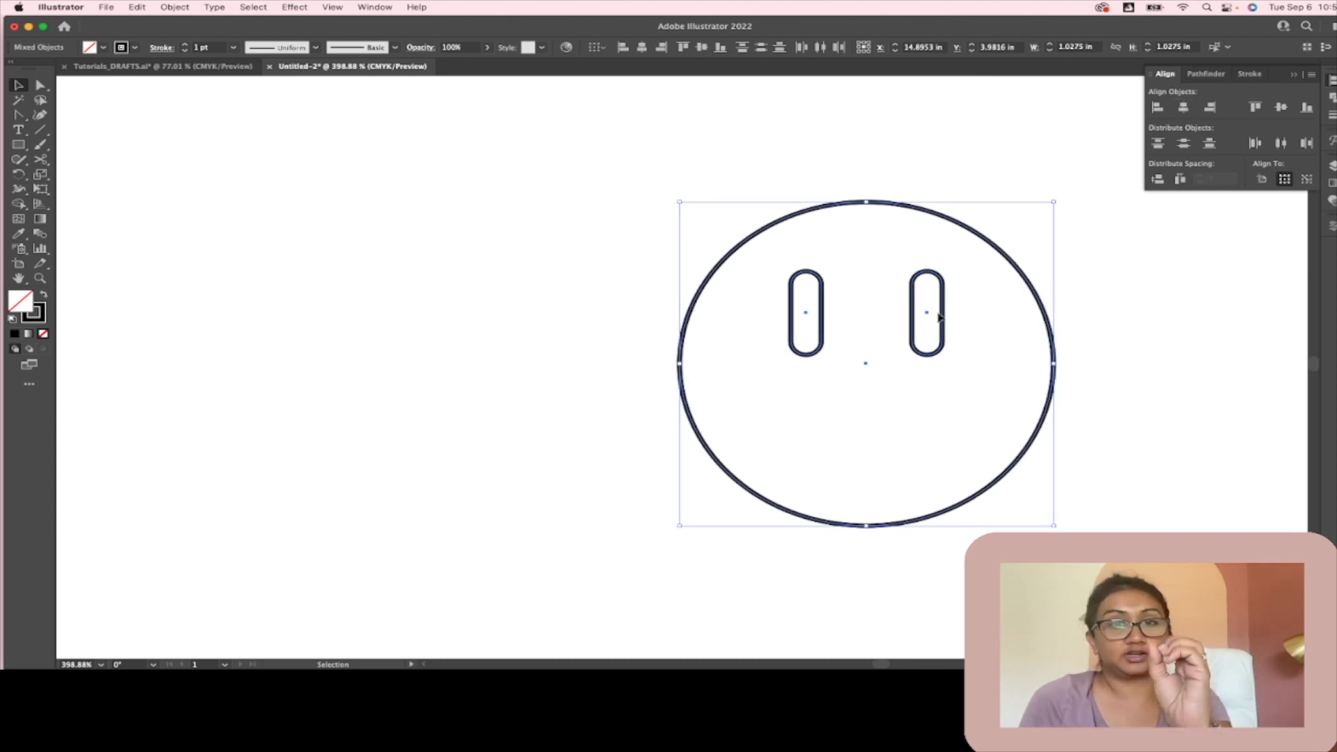
Step: Swap the face circle's fill and stroke to make it solid black without an outline
click(937, 163)
click(825, 294)
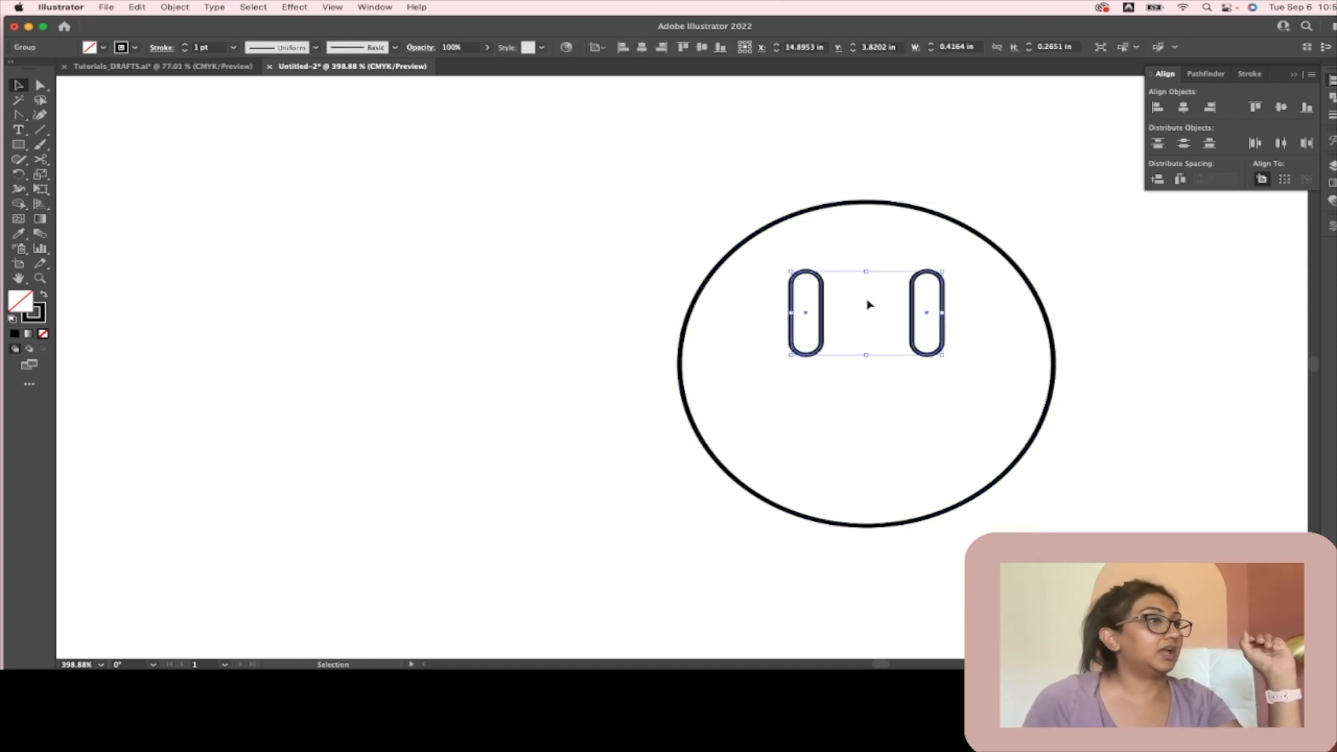
click(928, 233)
click(1046, 416)
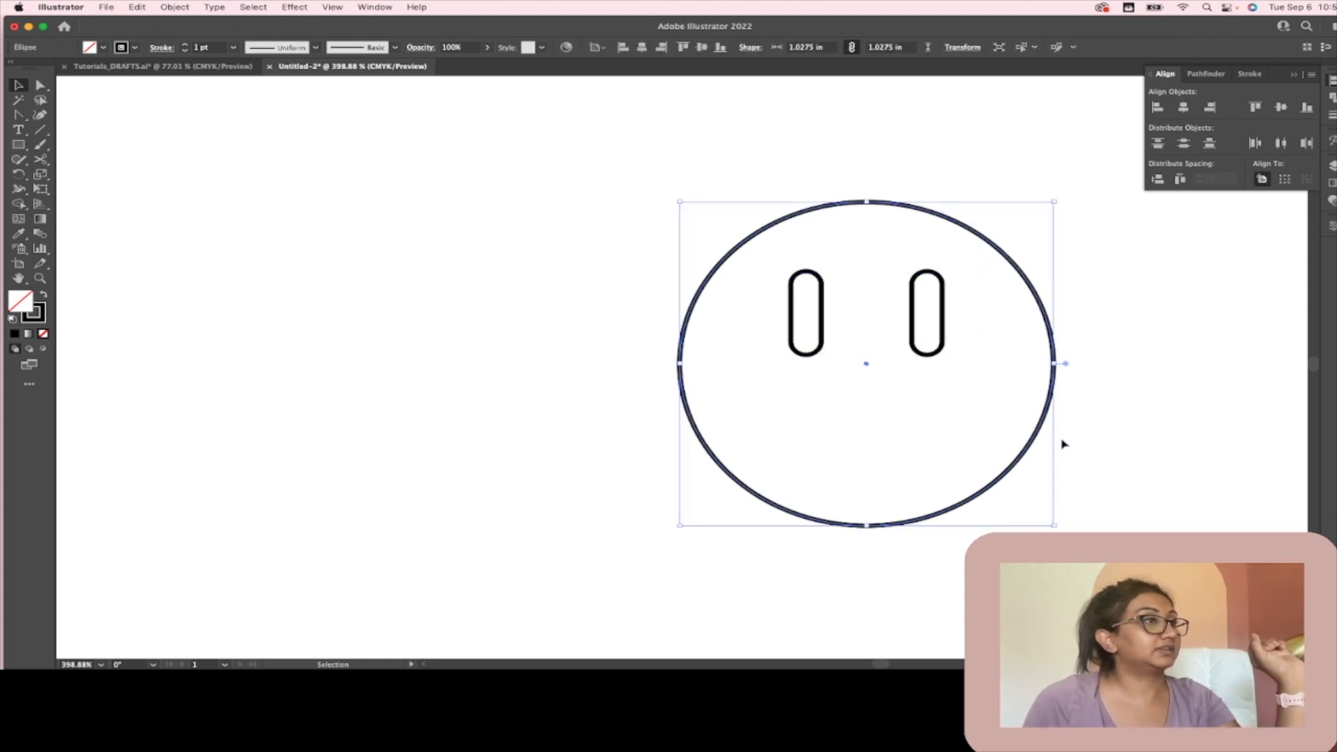
click(43, 294)
click(430, 153)
Step: Subtract the two eyes from the black face circle with Minus Front
drag(529, 140, 1046, 533)
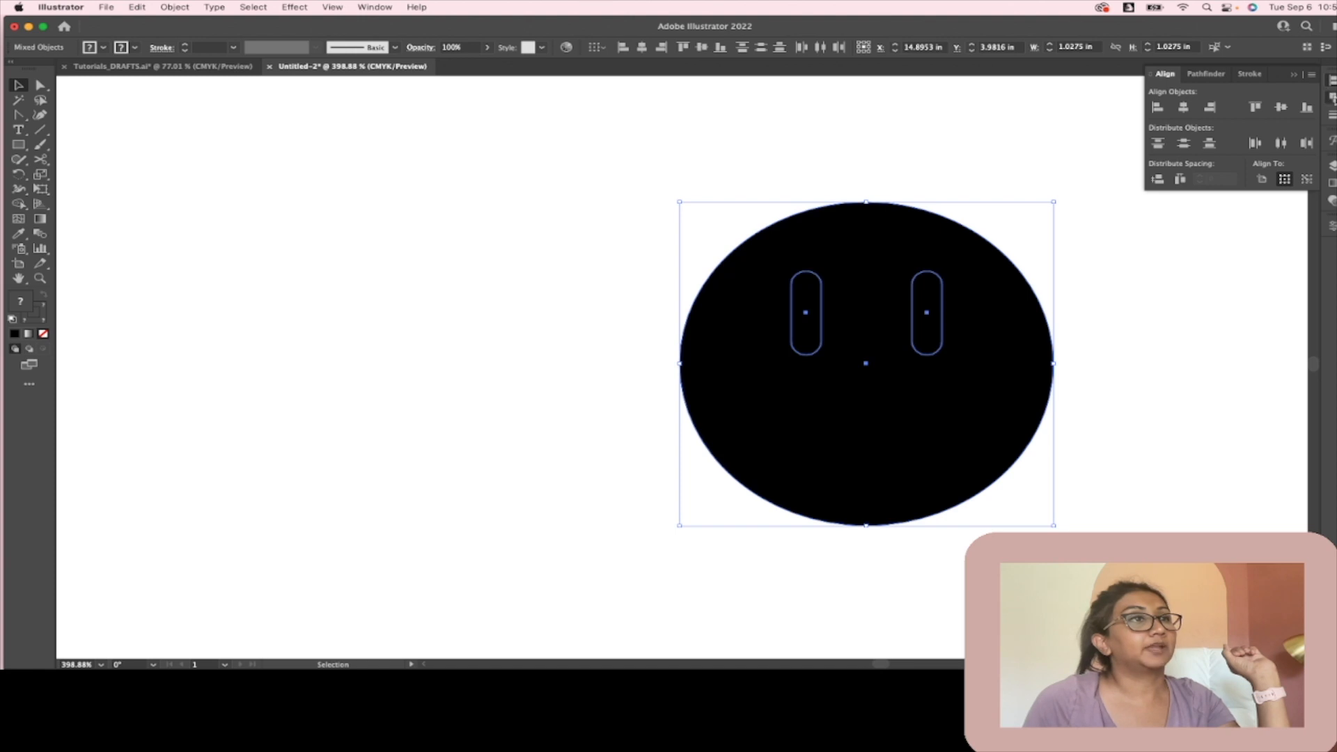
click(1206, 74)
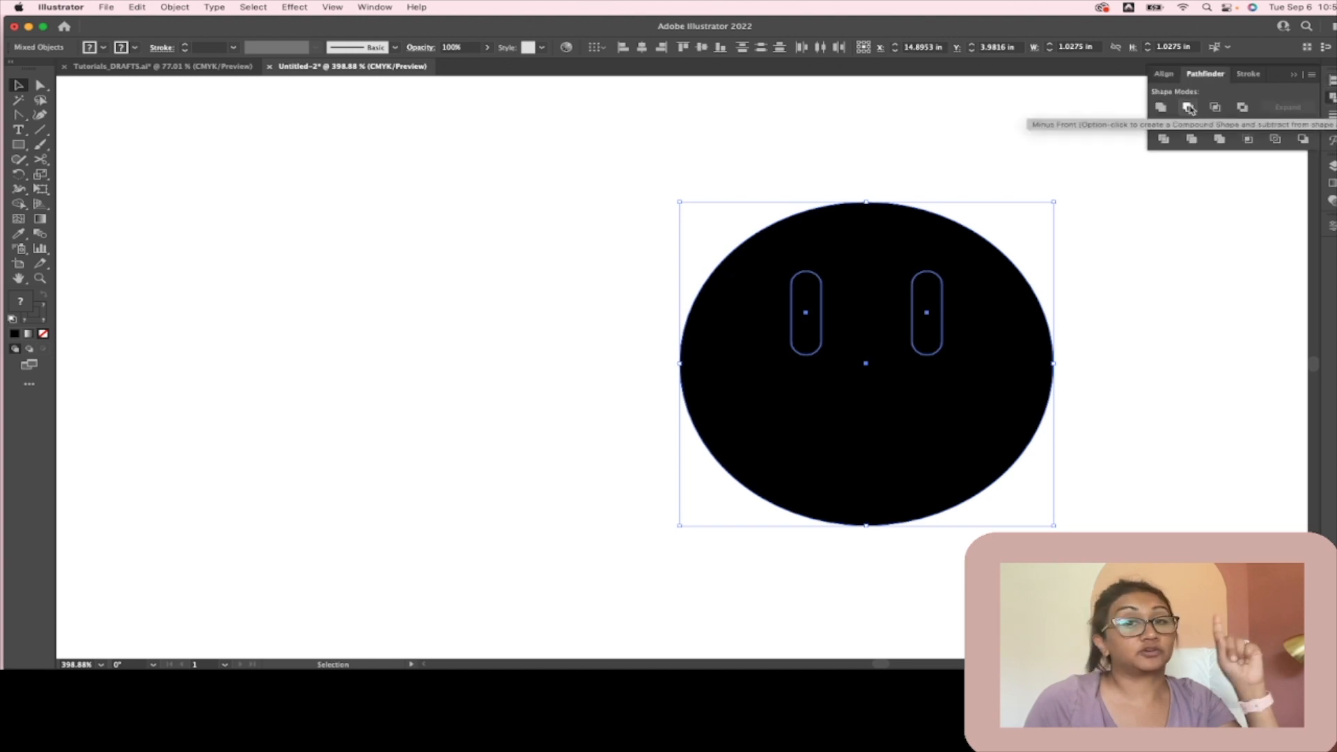
click(1190, 108)
click(1224, 370)
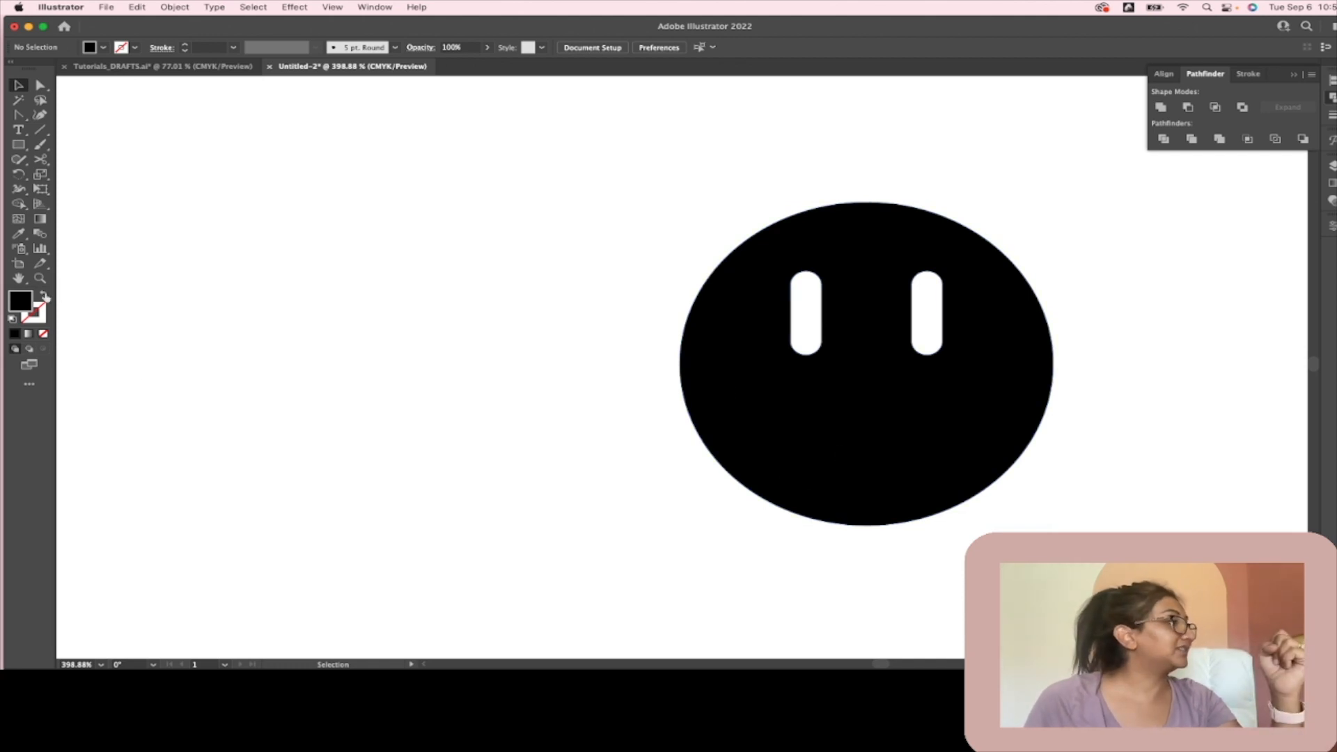
Step: Swap the fill and stroke of the cut-out face to give it a black outline with no fill
click(823, 384)
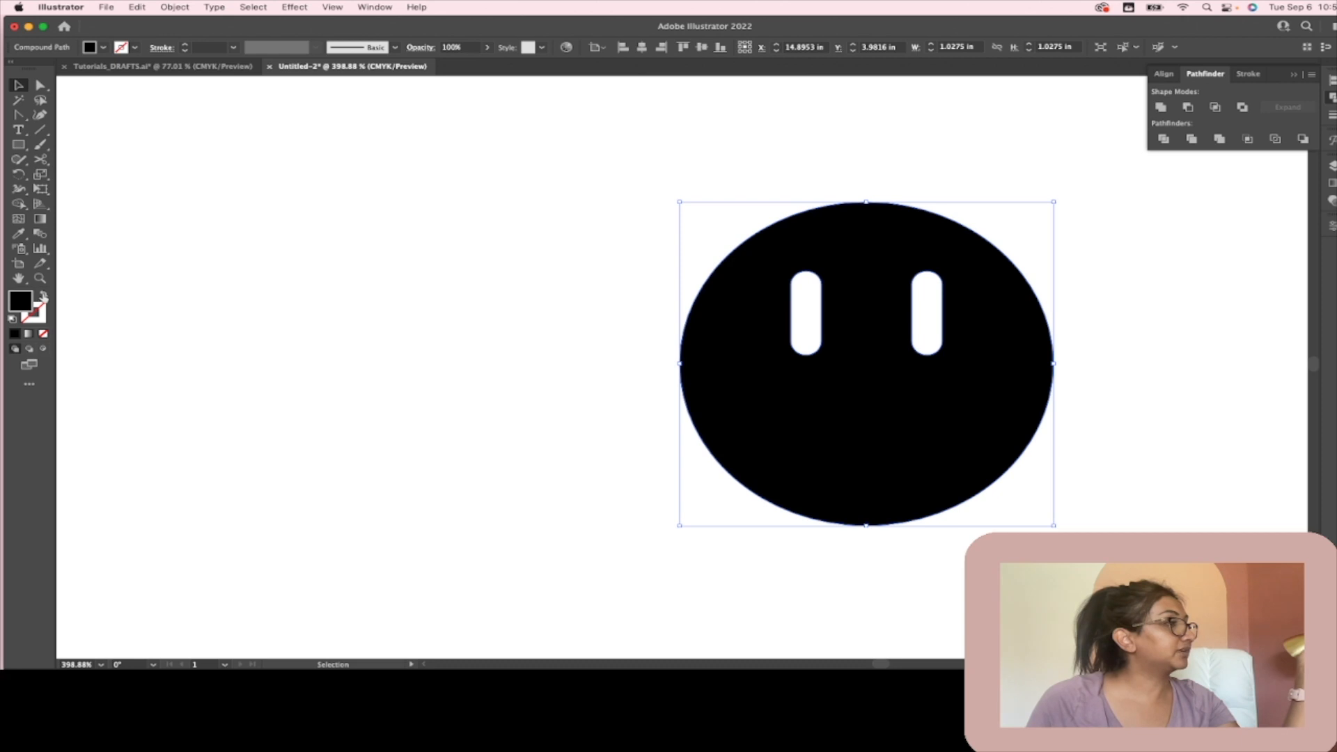
click(43, 295)
click(1138, 451)
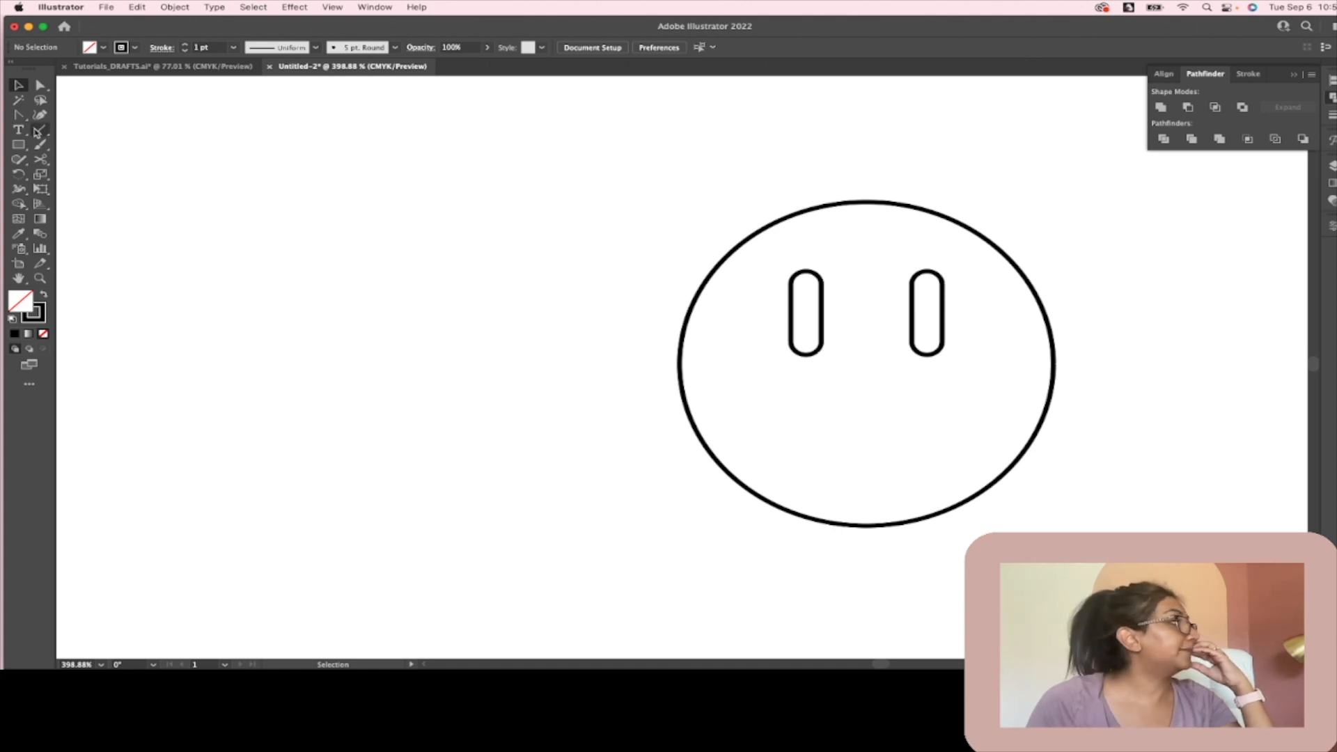
Step: Draw a horizontal line about 0.73 in long below the eyes as the mouth
click(38, 133)
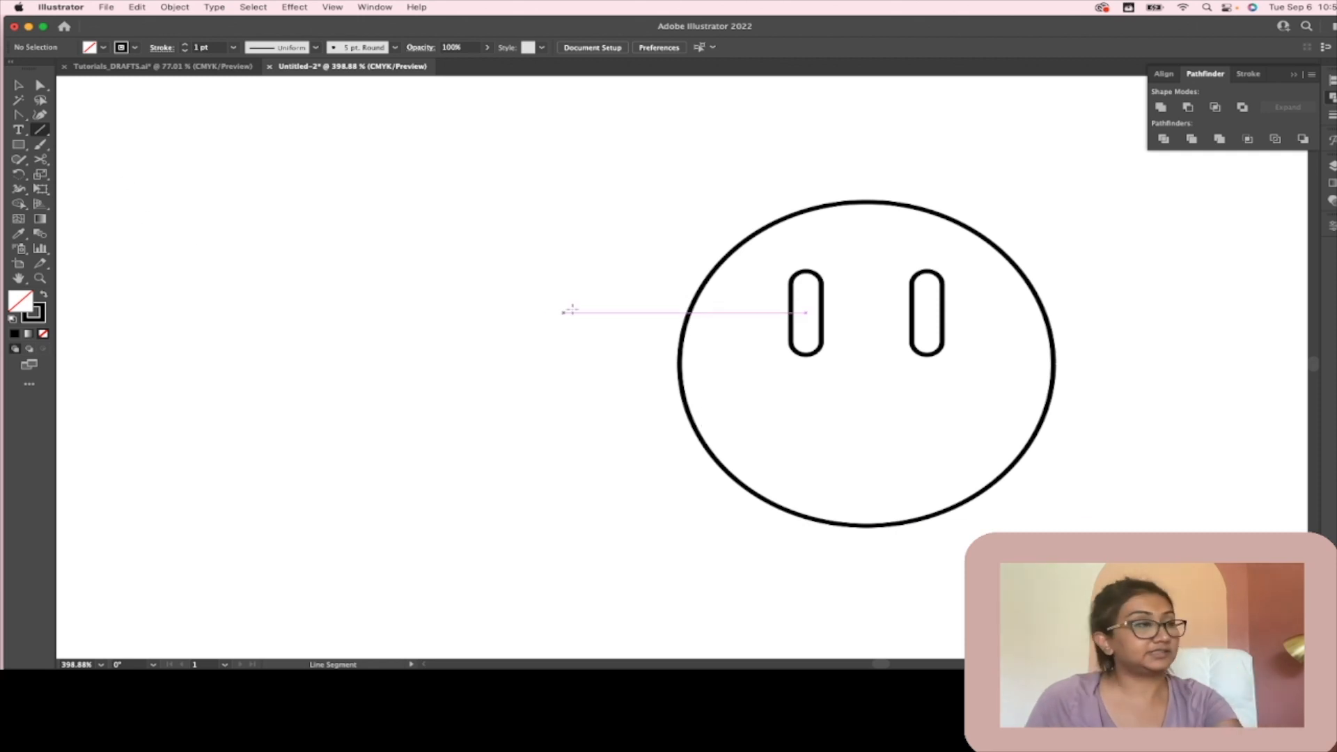
drag(734, 424, 999, 420)
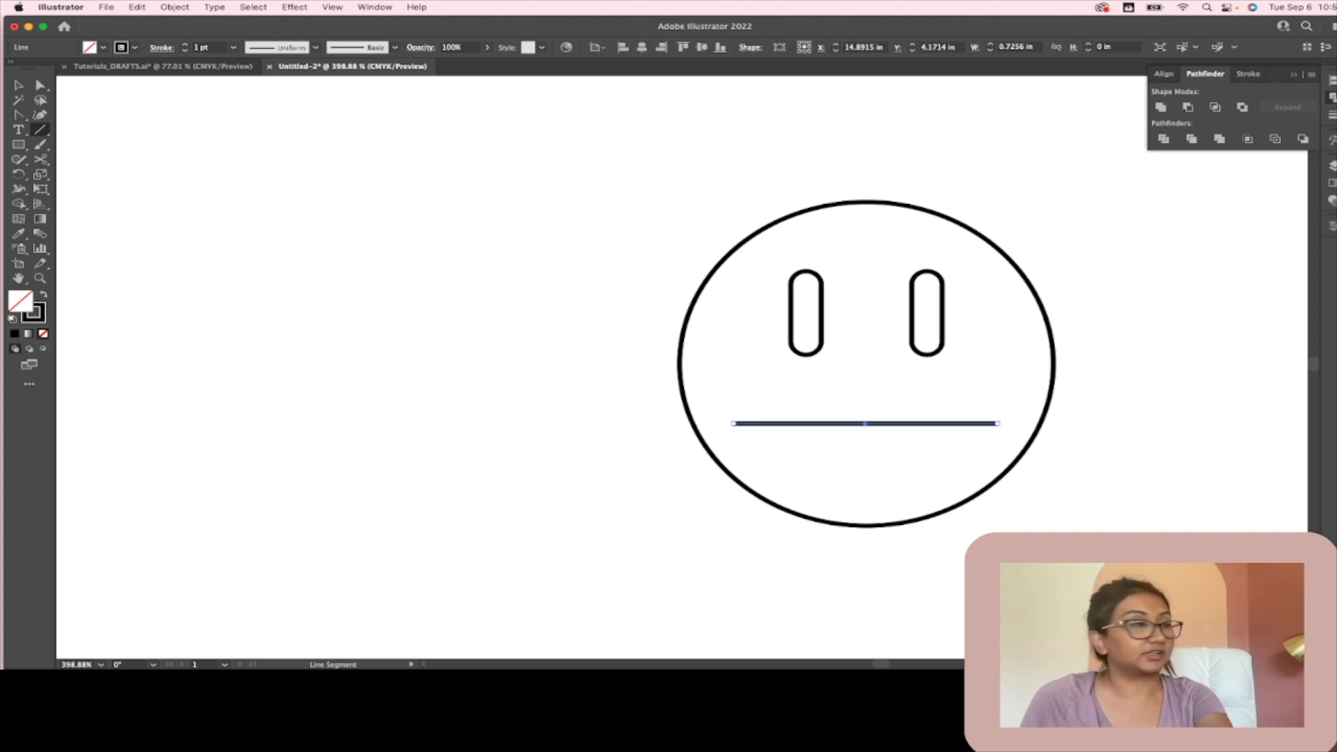
Step: Bend the straight mouth line downward into a smile curve with the Anchor Point tool
click(18, 117)
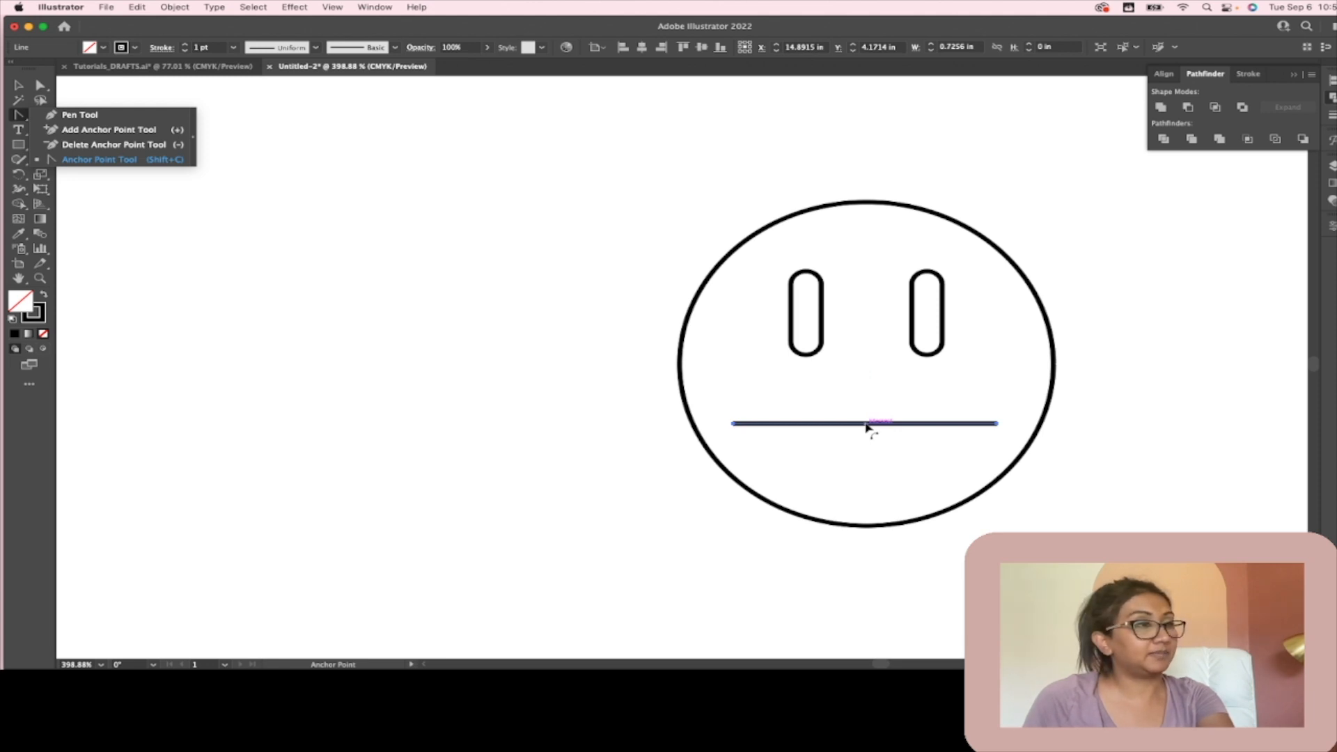
drag(868, 427, 911, 502)
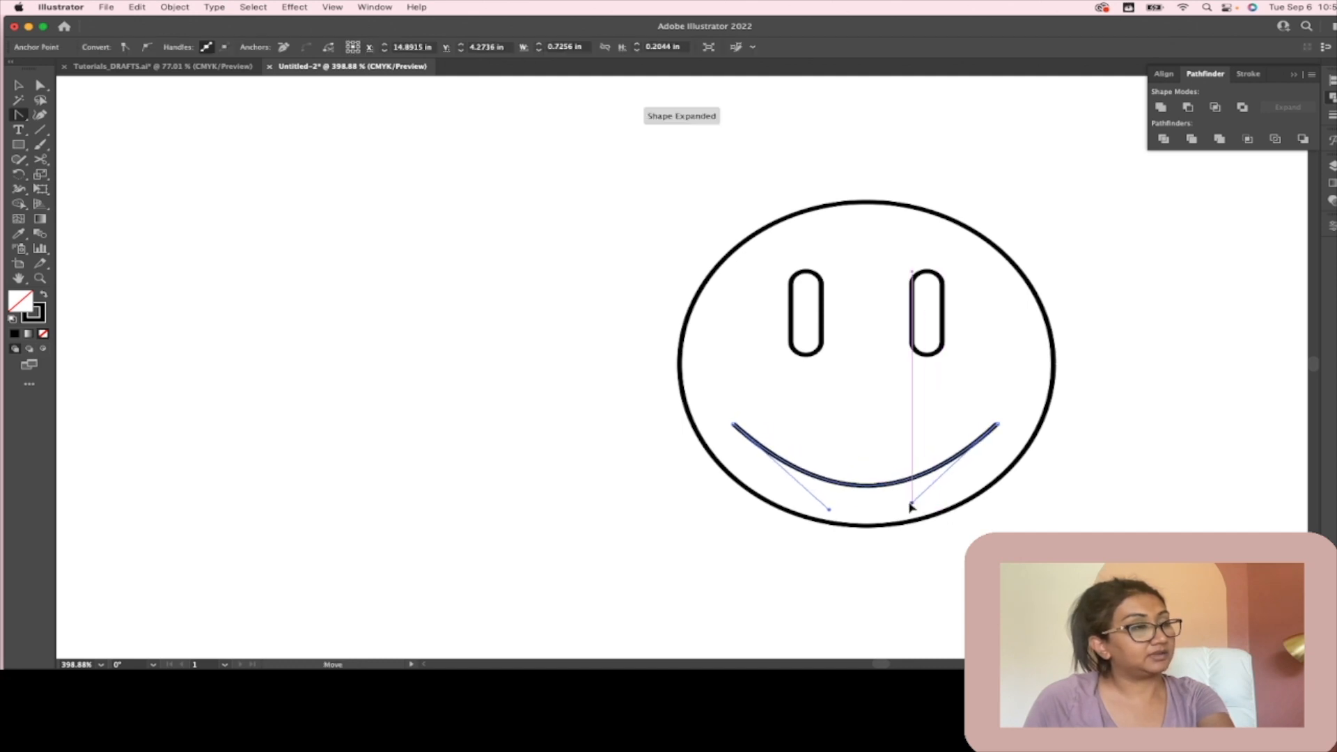
drag(829, 510, 830, 503)
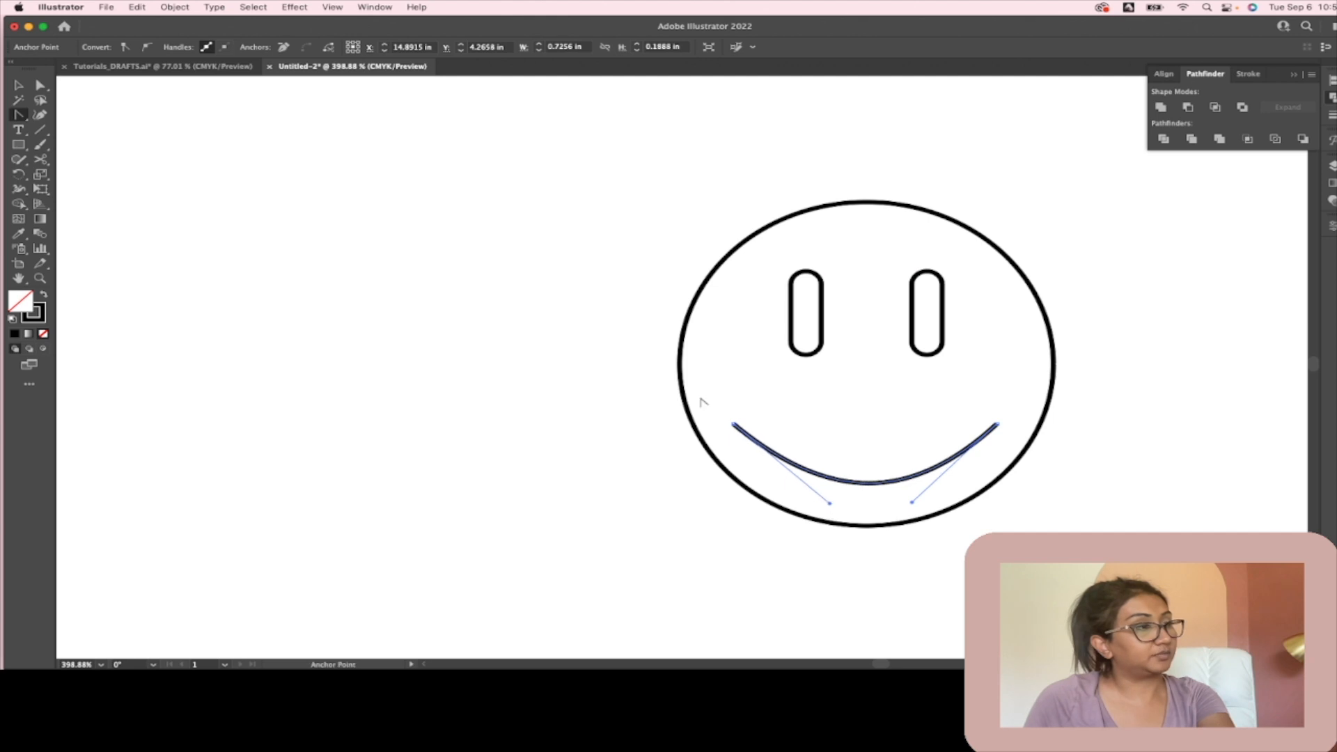
drag(734, 425, 741, 423)
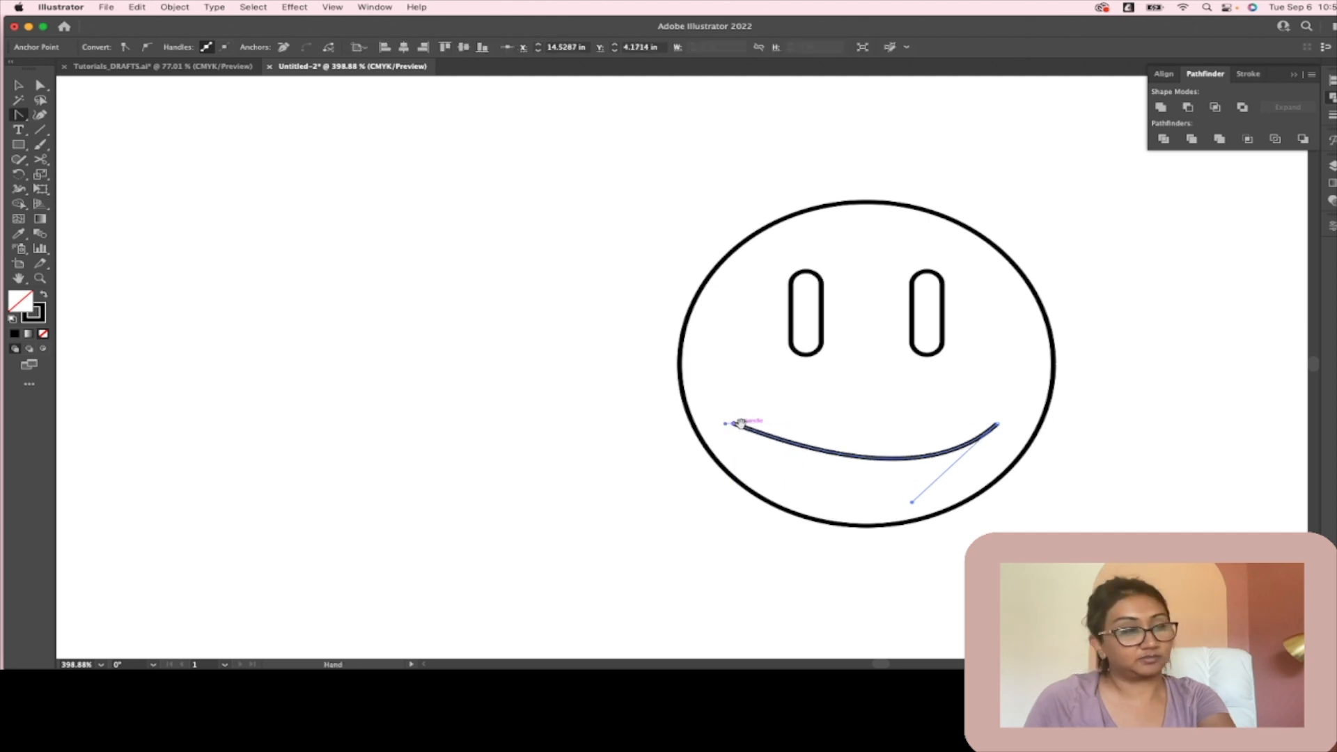
key(super+z)
Step: Move both mouth endpoints inward and adjust their curve handles to form a rounder smile about 0.61 in wide
click(40, 84)
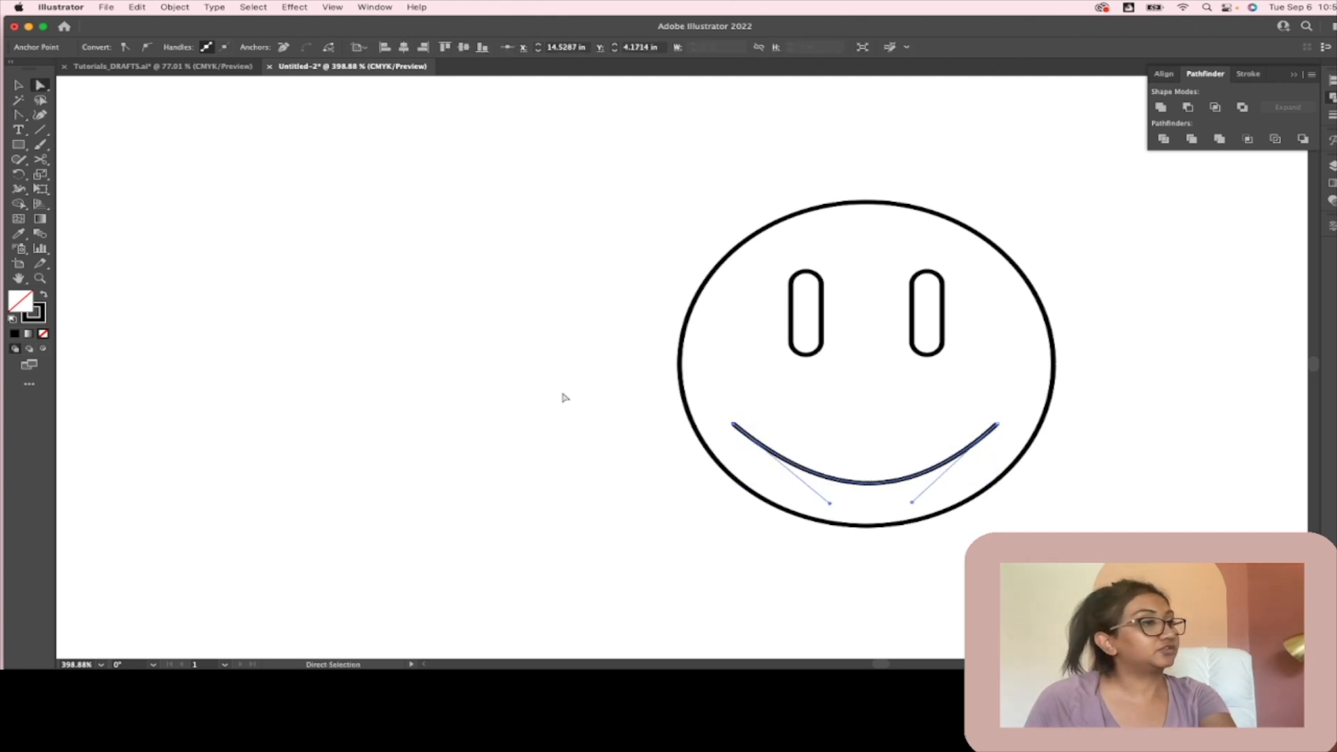
drag(726, 426, 756, 425)
drag(853, 503, 797, 505)
click(912, 503)
click(917, 478)
drag(912, 503, 950, 511)
drag(998, 425, 977, 425)
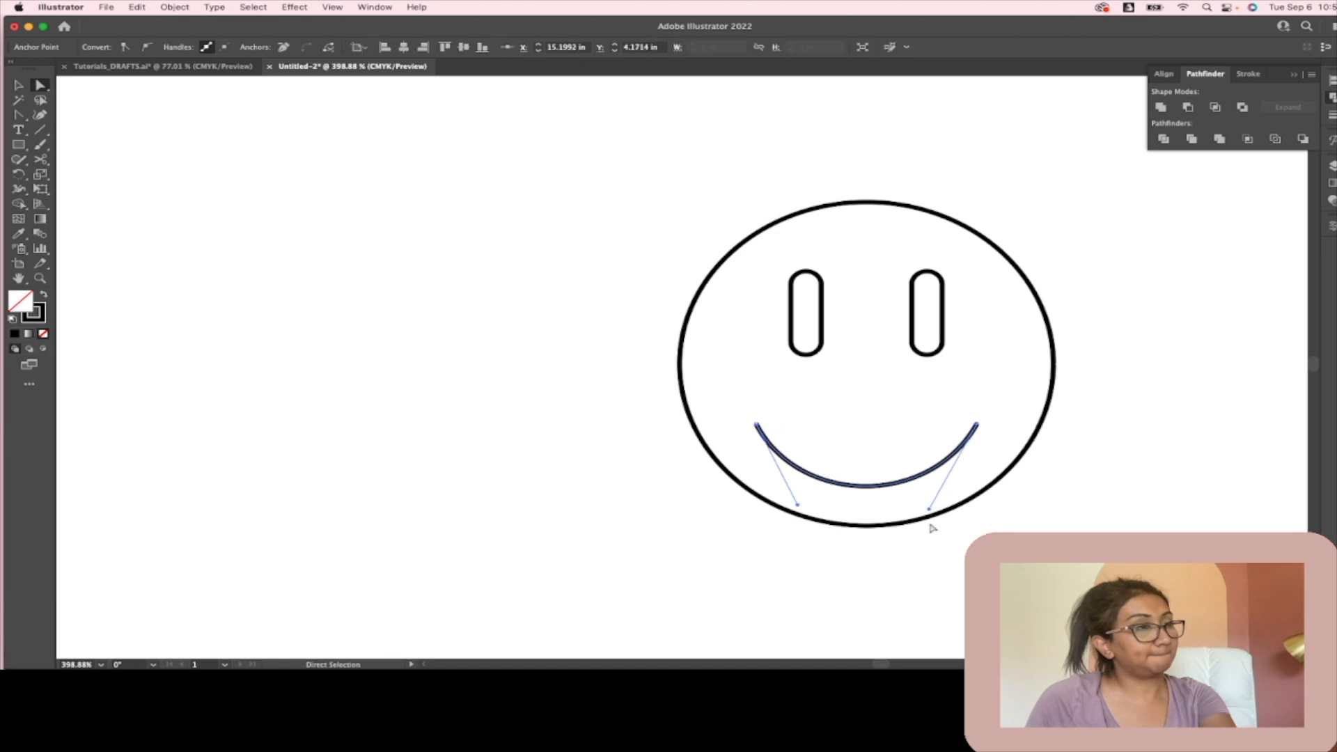
drag(931, 510, 943, 511)
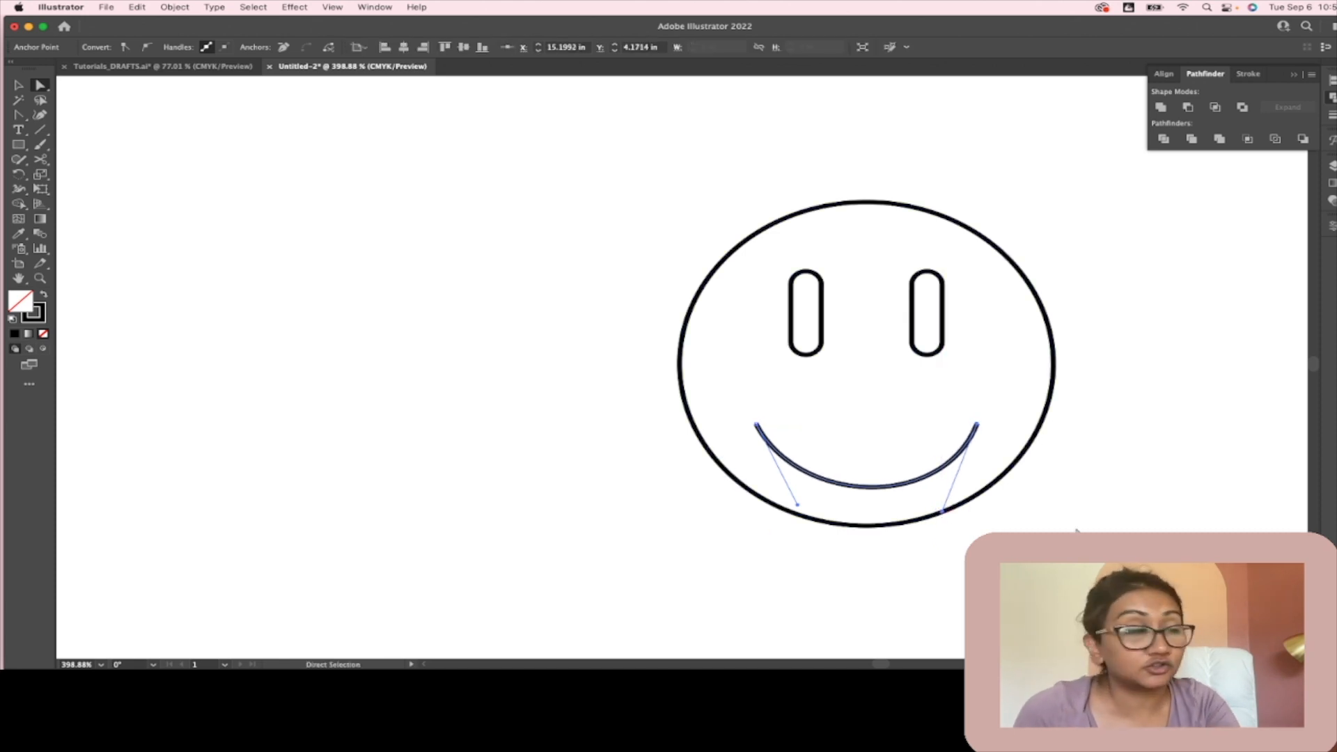
Step: Set the mouth curve's stroke weight to 5 pt and give it round caps
key(v)
click(801, 509)
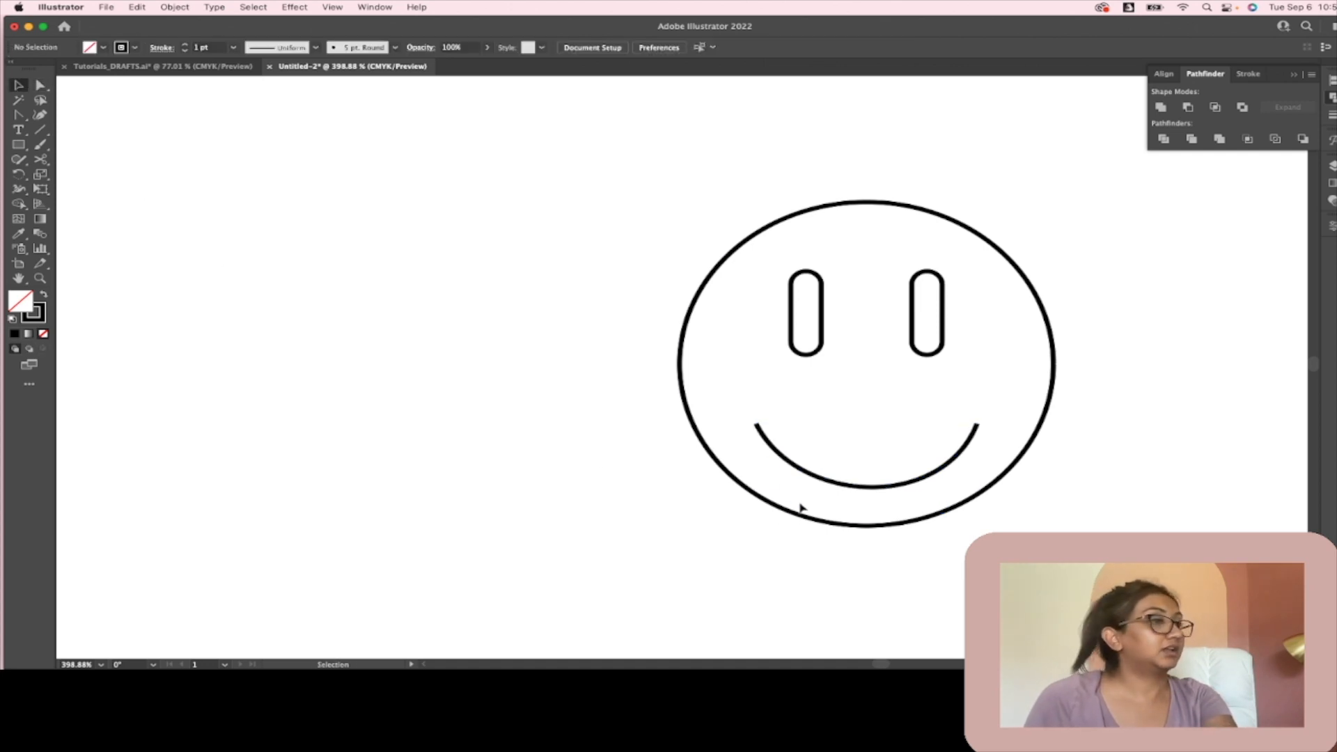
drag(917, 483, 914, 459)
click(951, 483)
scroll(923, 449, up, 3)
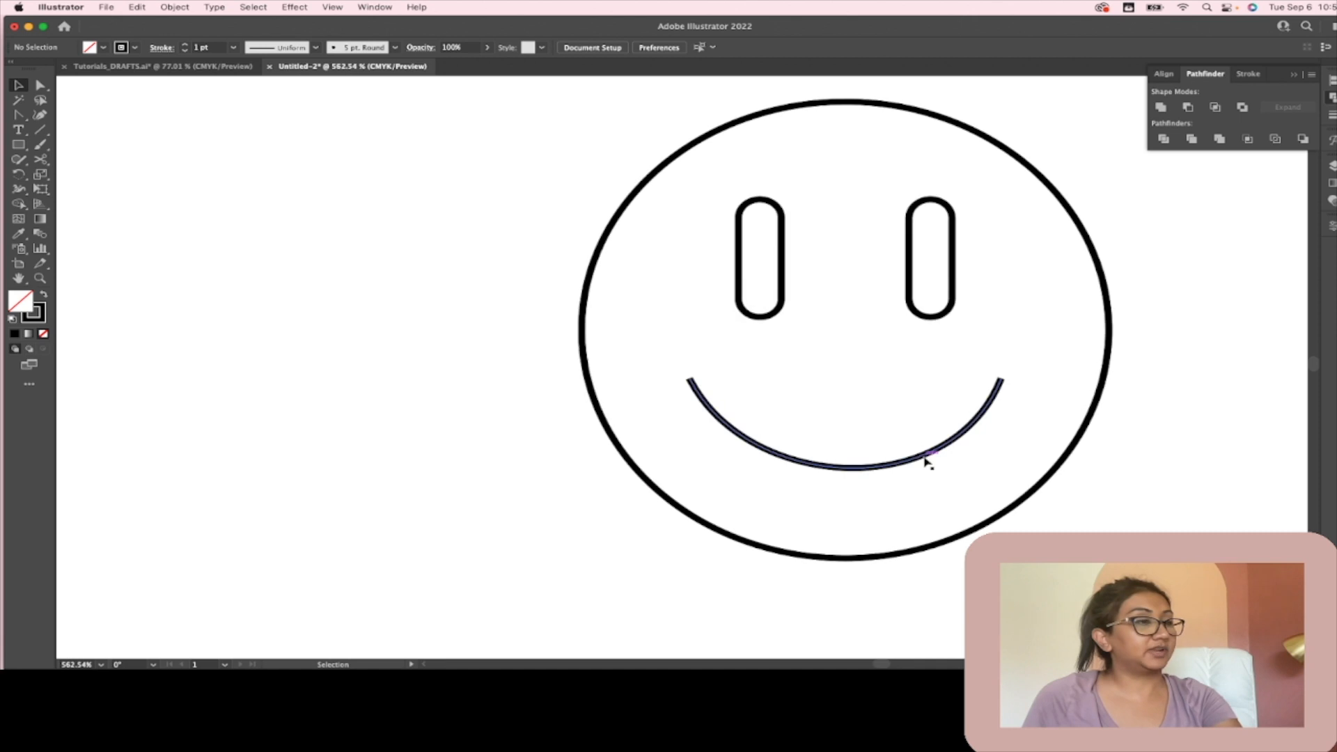
click(926, 457)
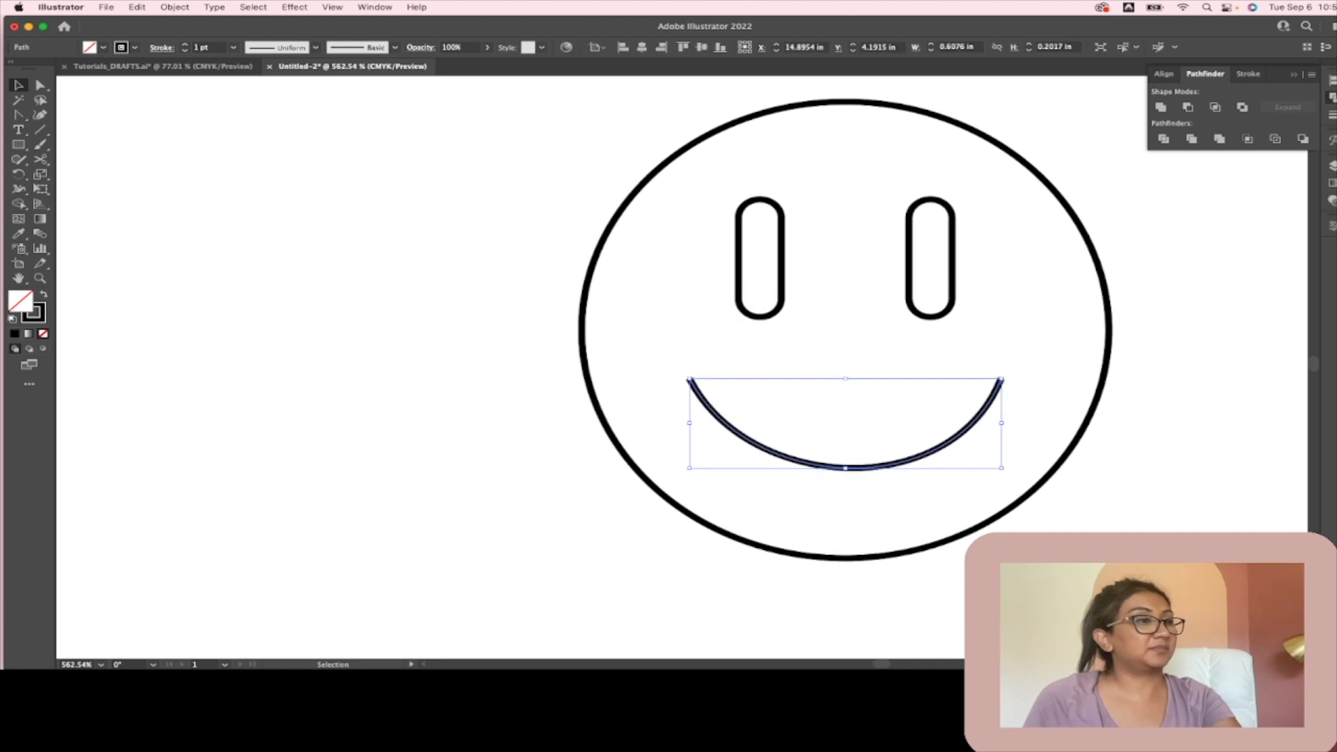
click(185, 44)
click(185, 45)
click(185, 45)
click(185, 44)
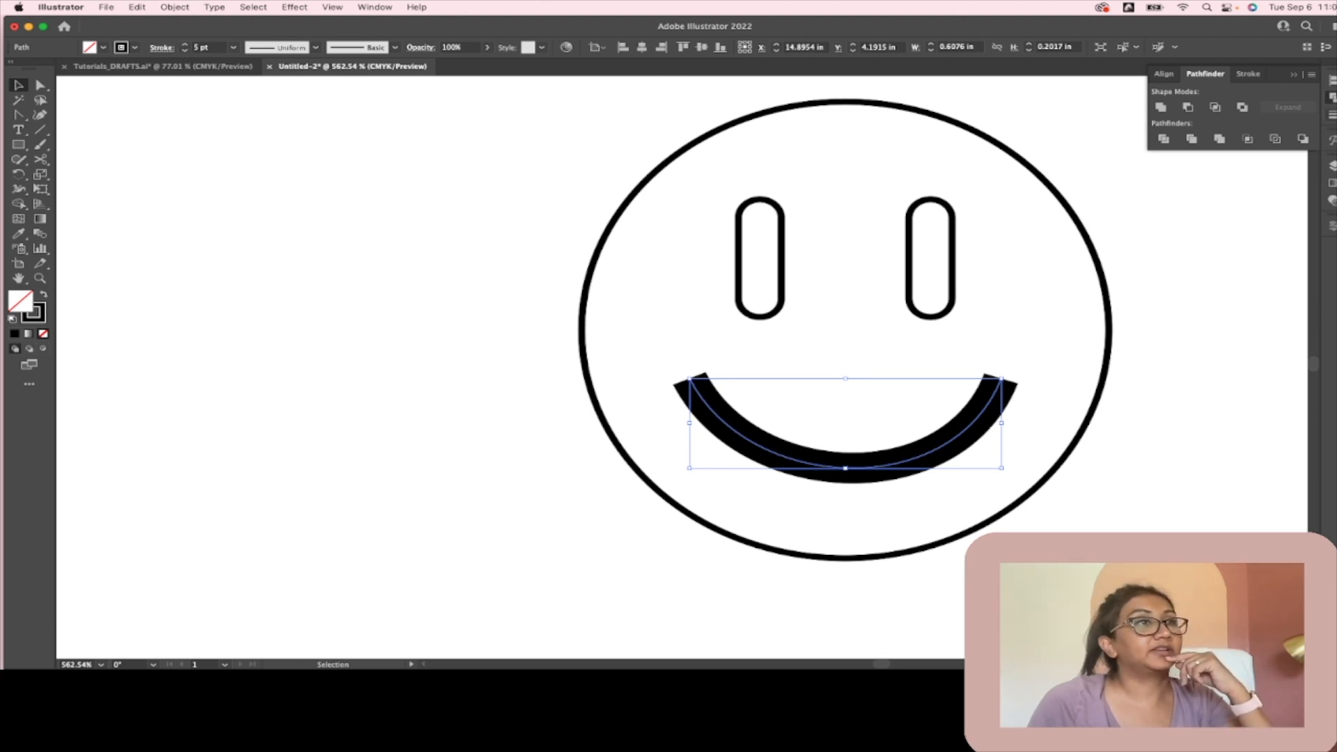
click(1332, 115)
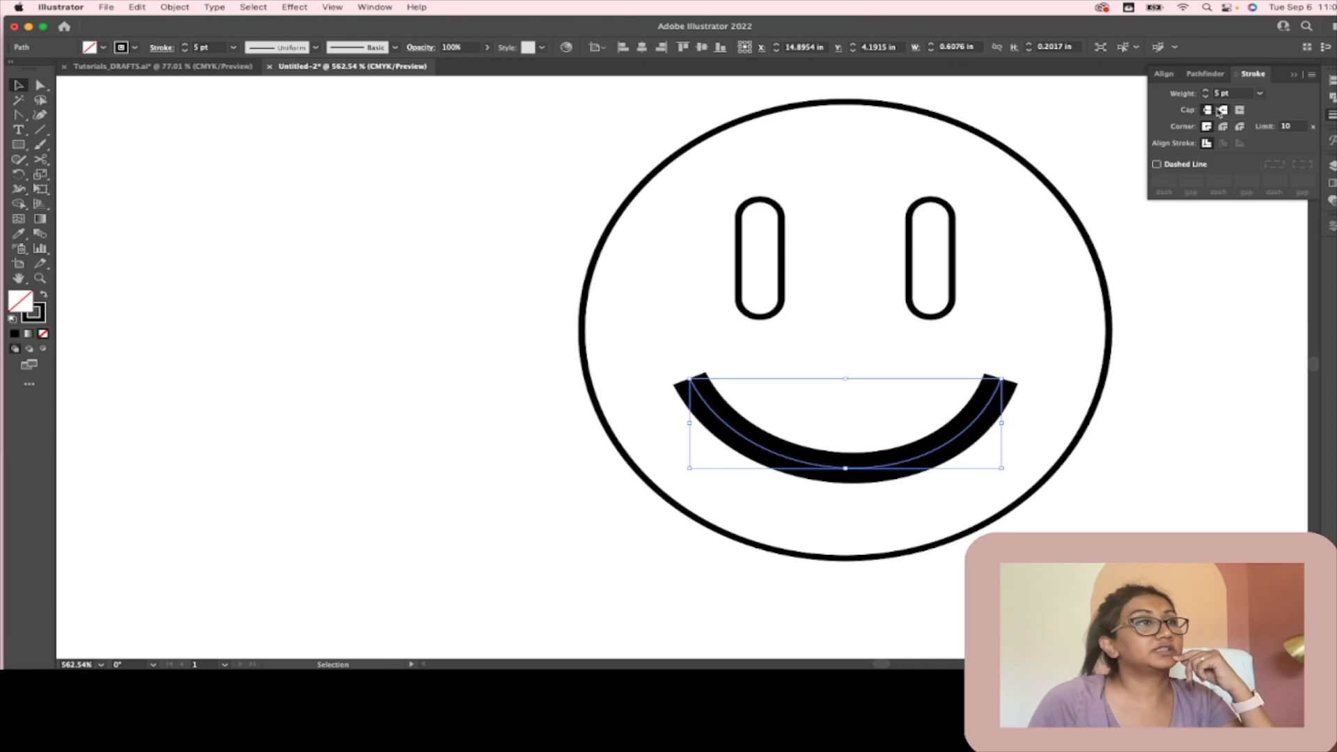
click(1222, 110)
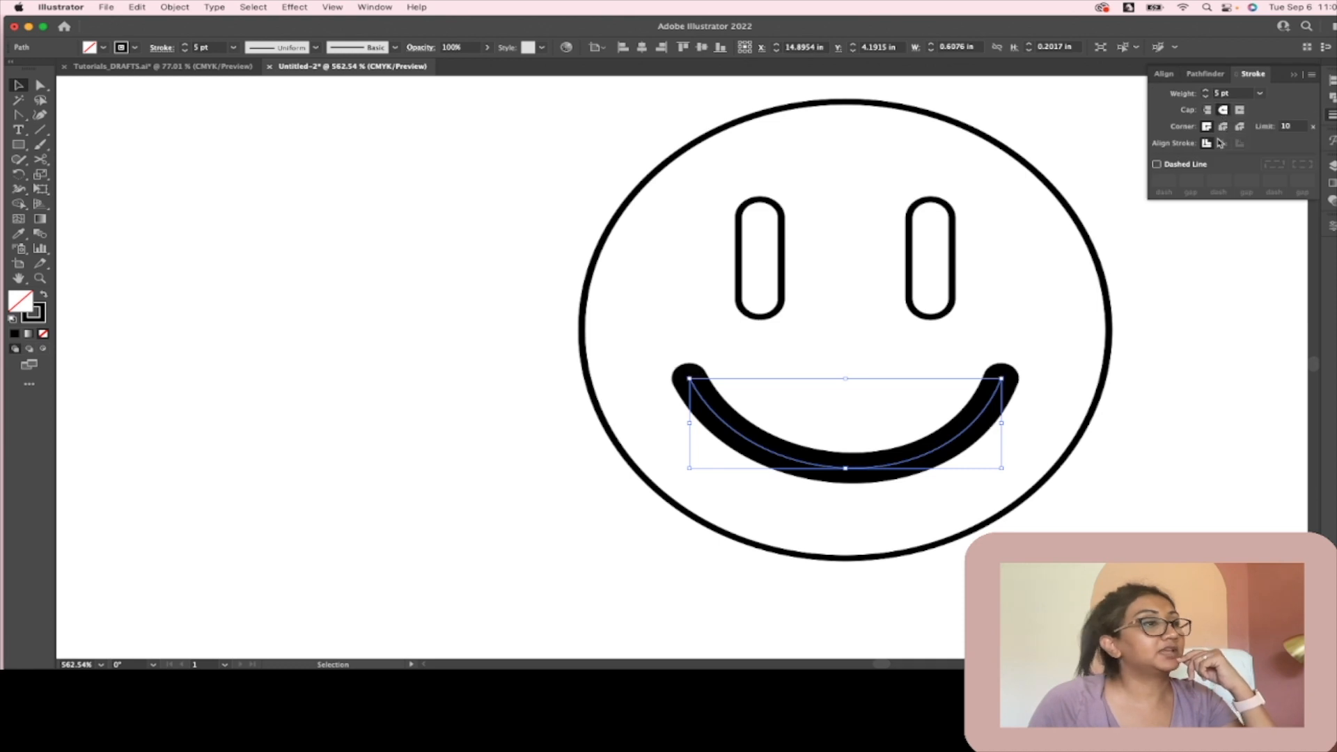
Step: Pull the middle of the mouth curve down slightly, making the path about 0.22 in tall
click(40, 85)
click(853, 471)
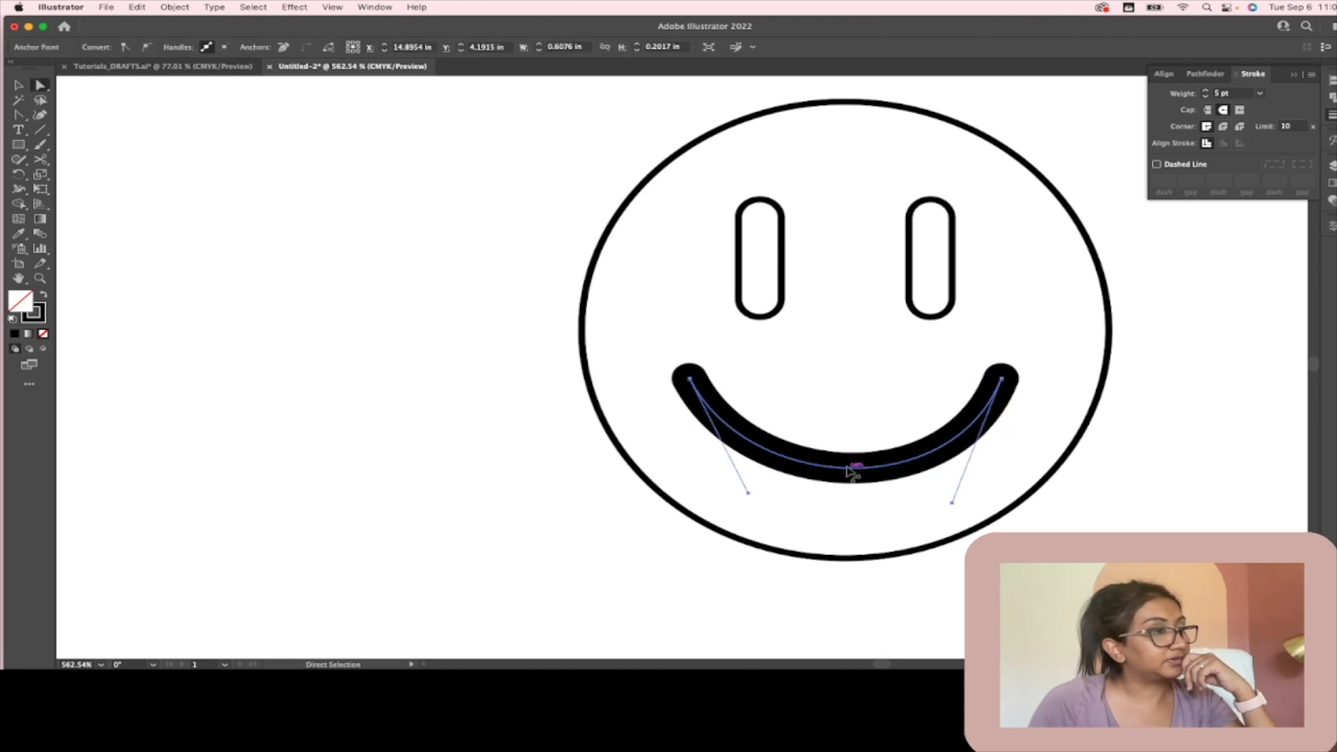
drag(848, 476, 845, 481)
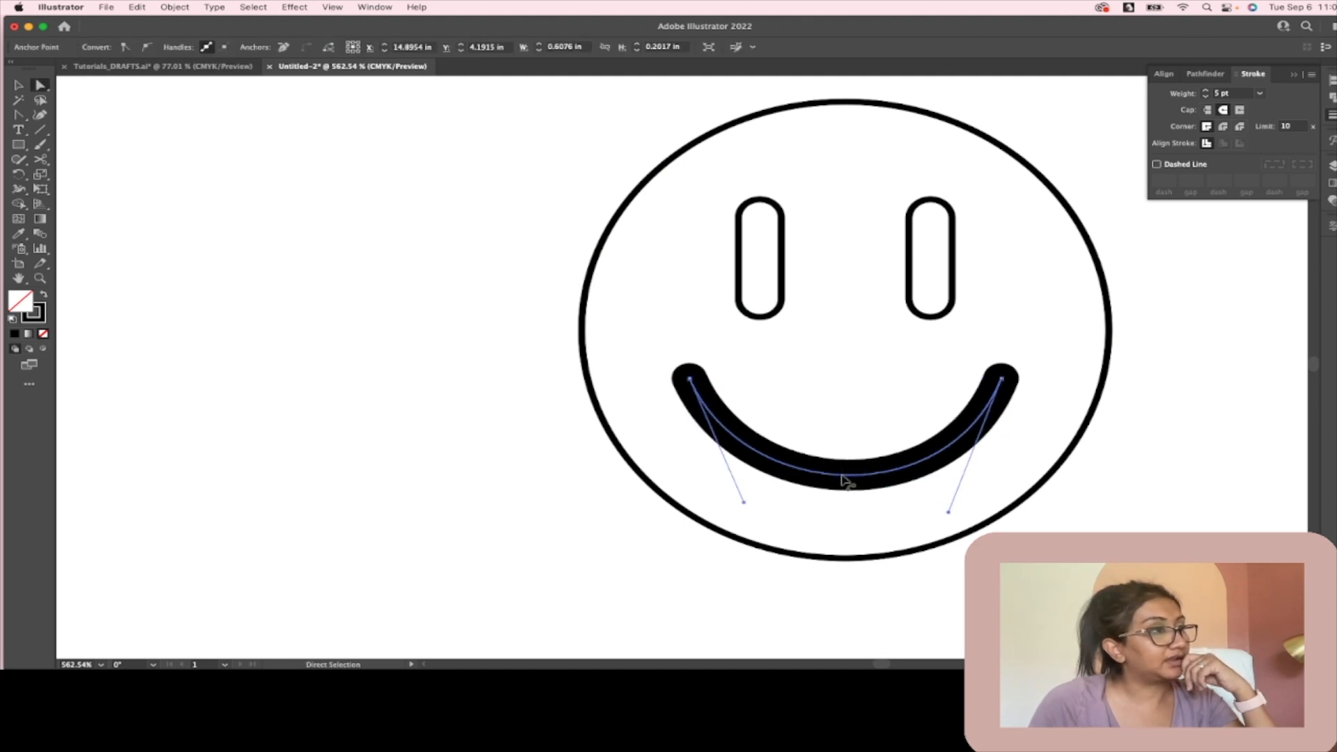
click(1166, 477)
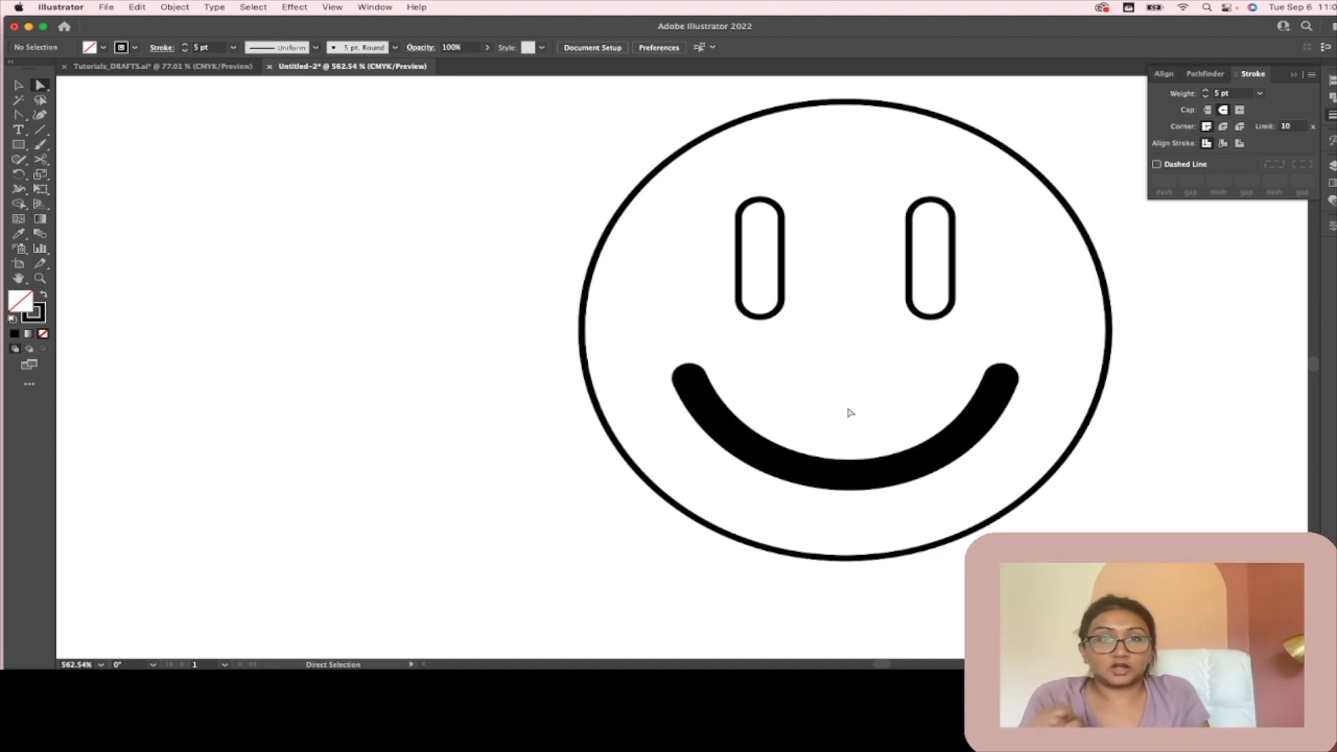
Step: Expand the mouth path with Fill and Stroke enabled to convert its thick stroke into a filled shape
click(845, 473)
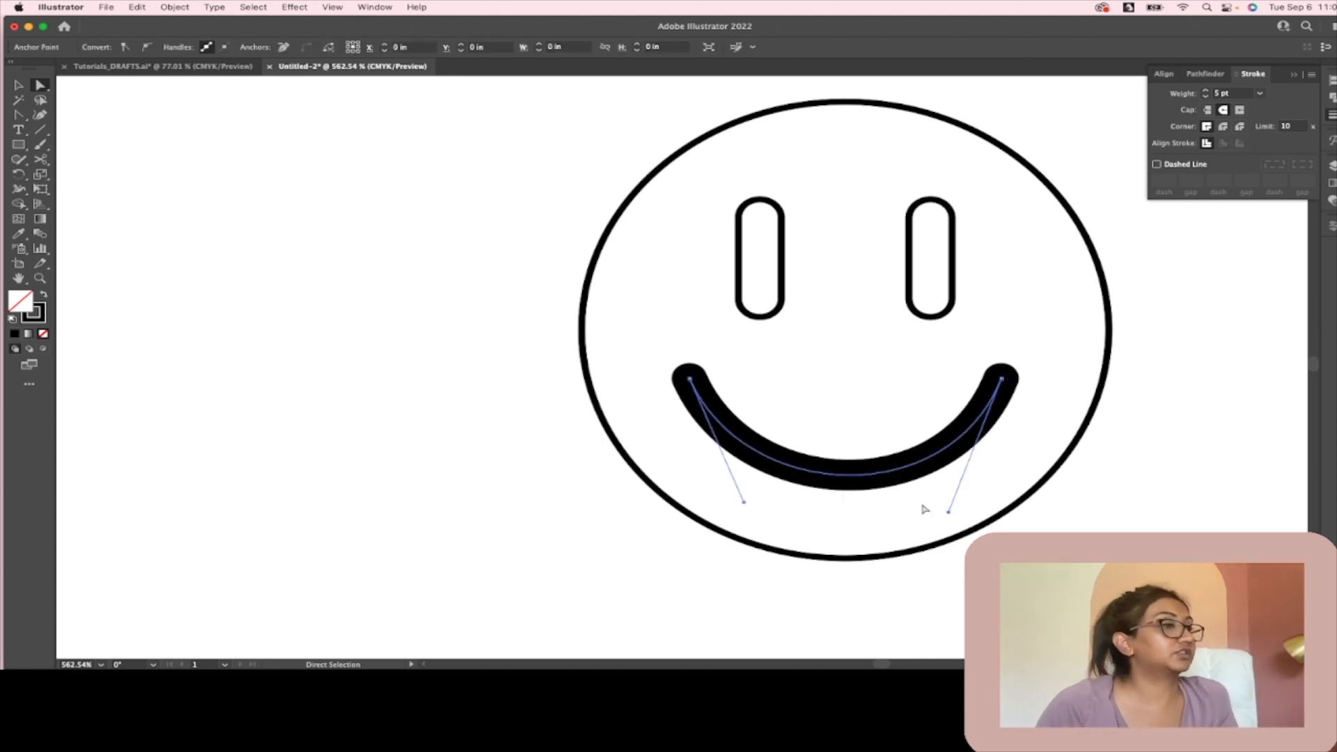
click(137, 8)
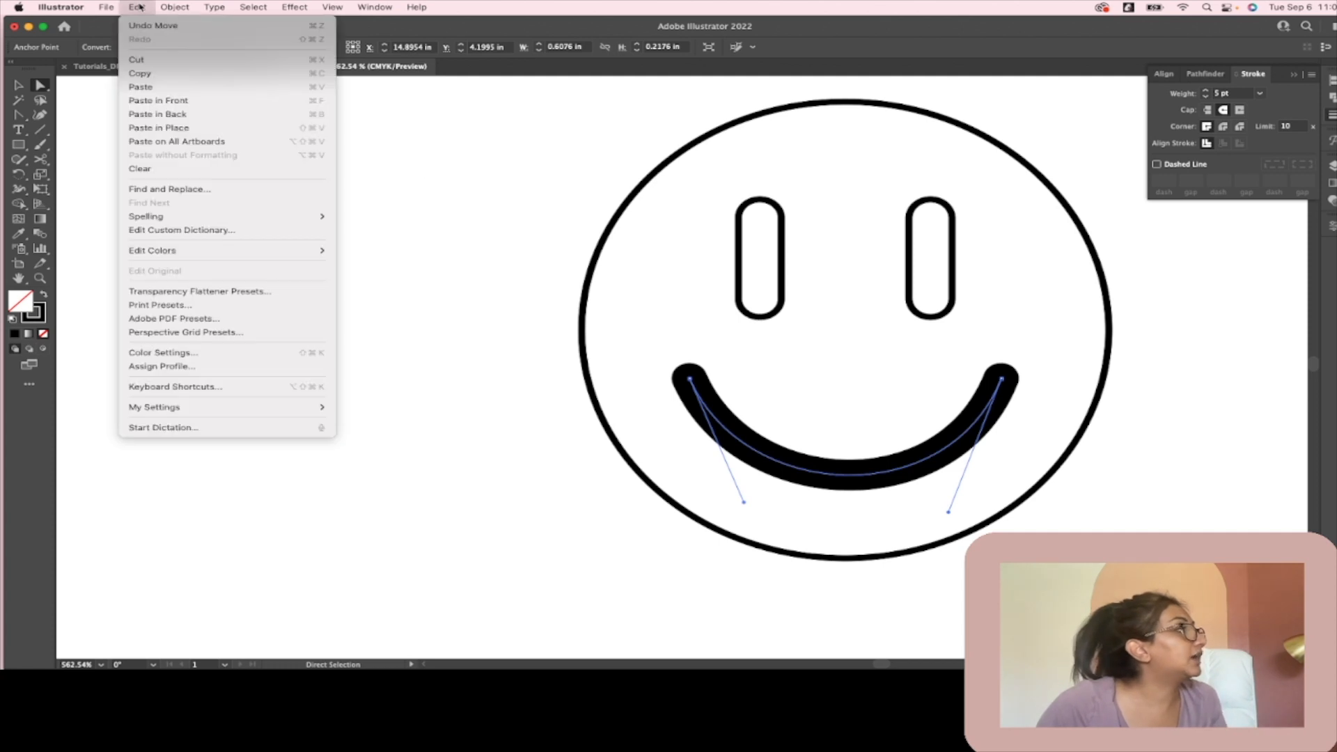
mouse_move(174, 7)
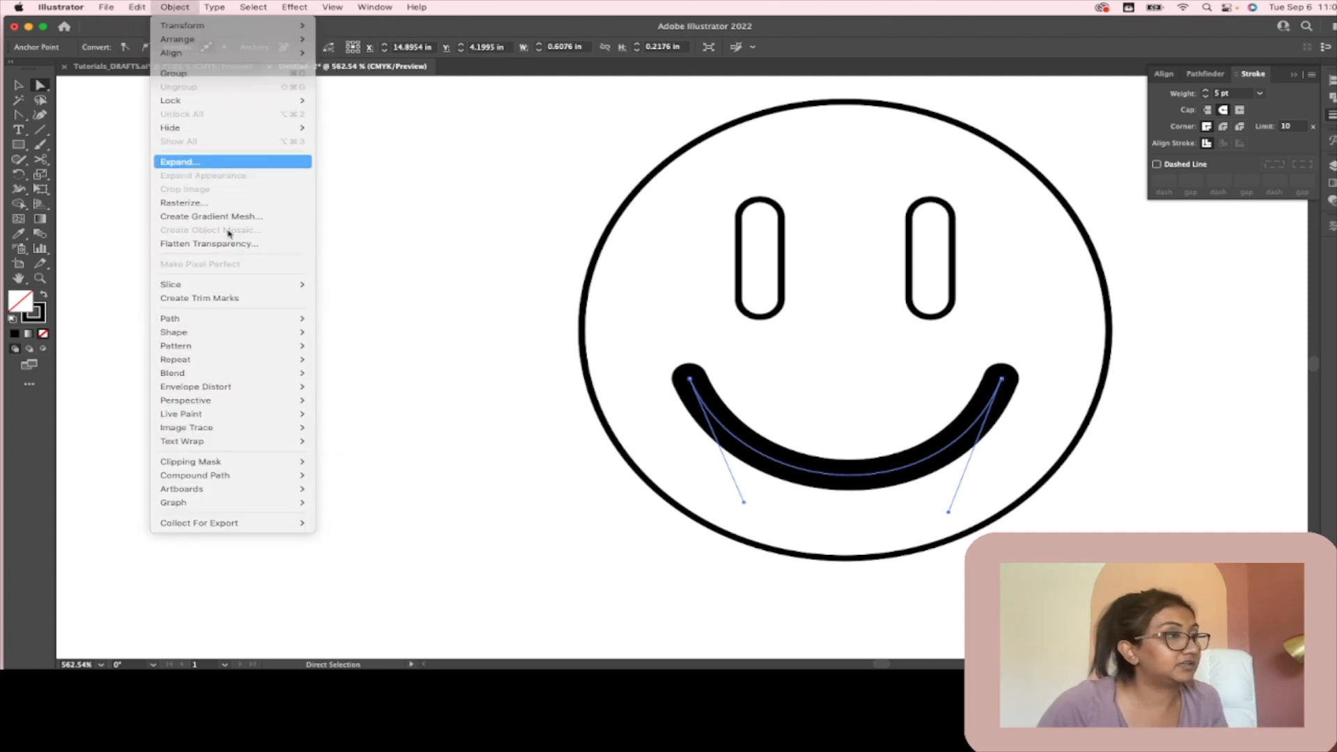
click(178, 163)
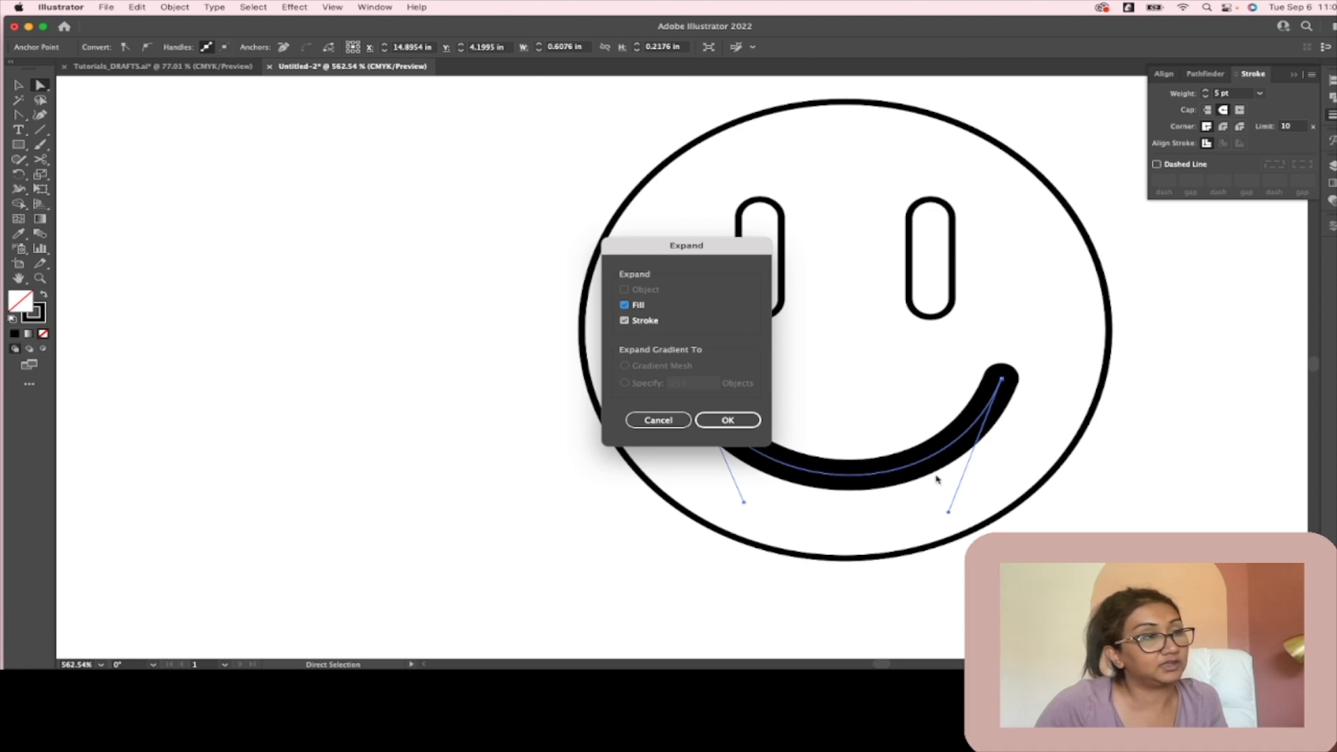
click(728, 420)
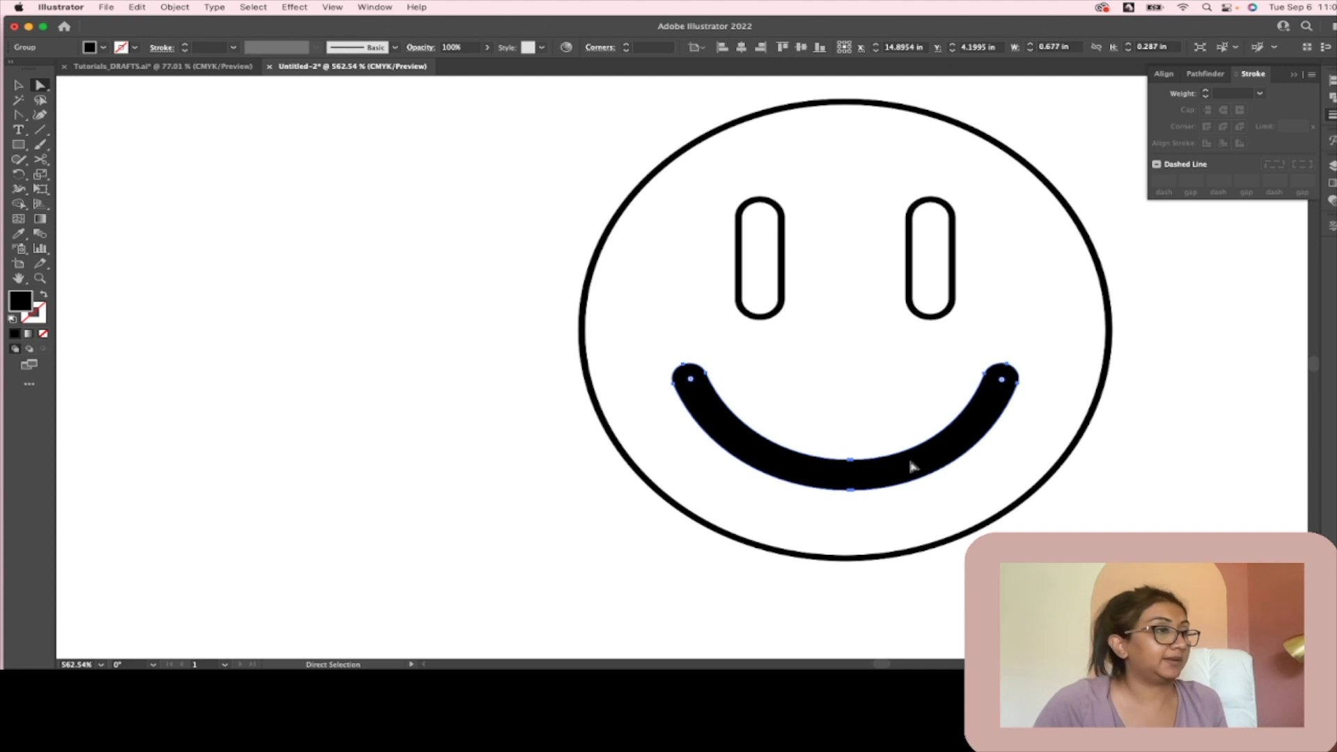
Step: Swap the fill and stroke of the face with its eye cut-outs to make it solid black without an outline
click(1104, 473)
click(1070, 453)
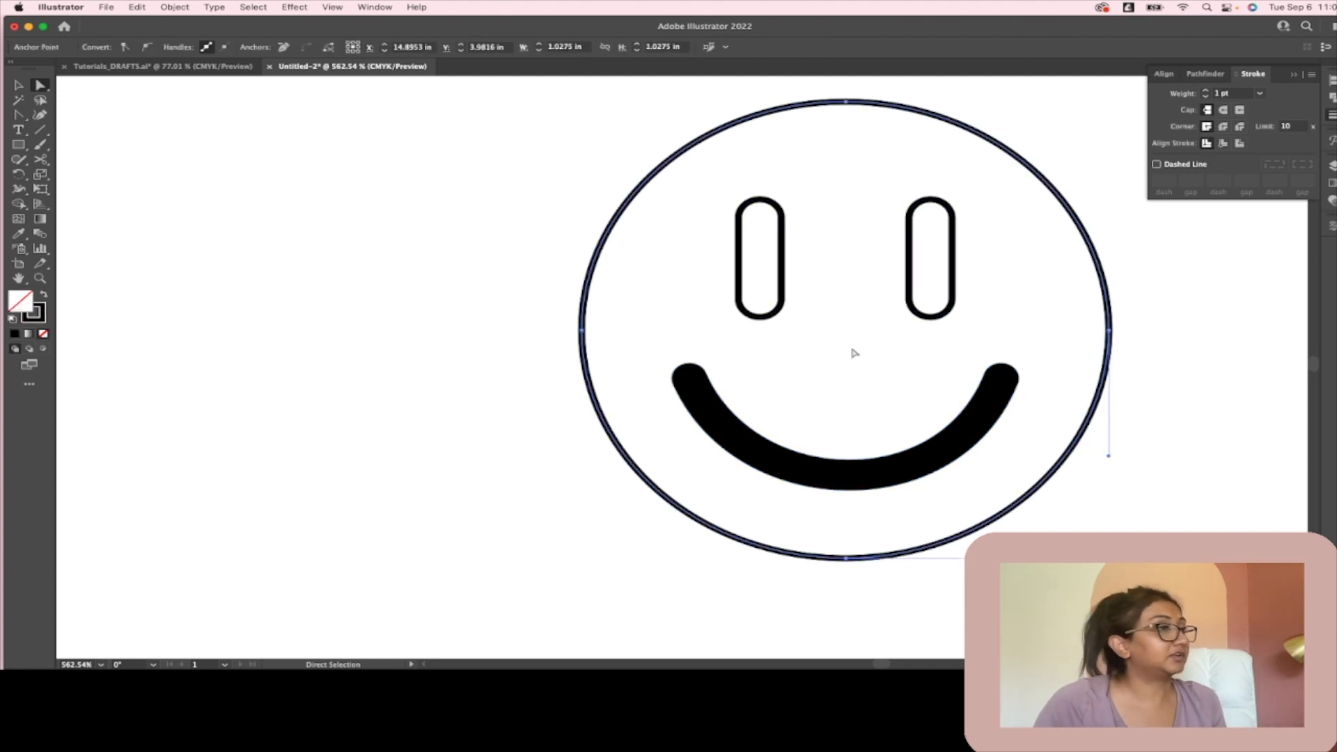
click(16, 85)
click(673, 163)
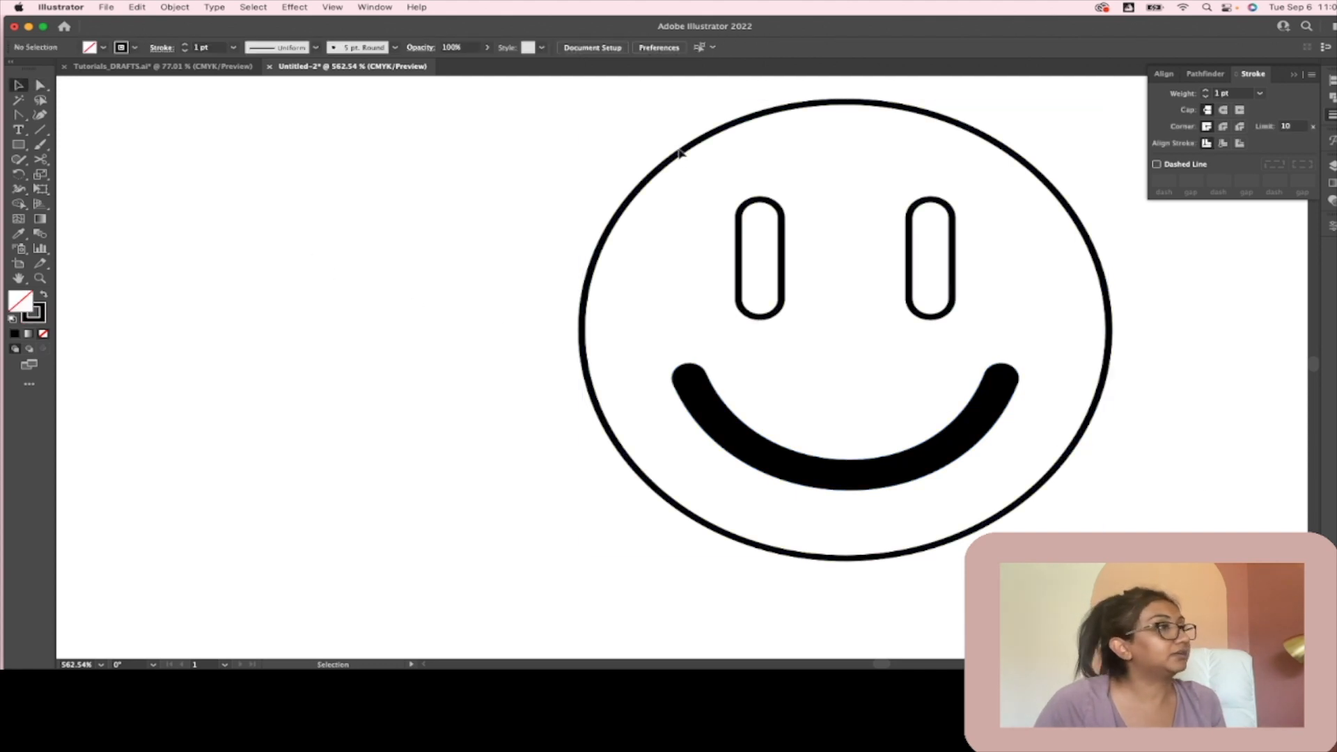
click(681, 152)
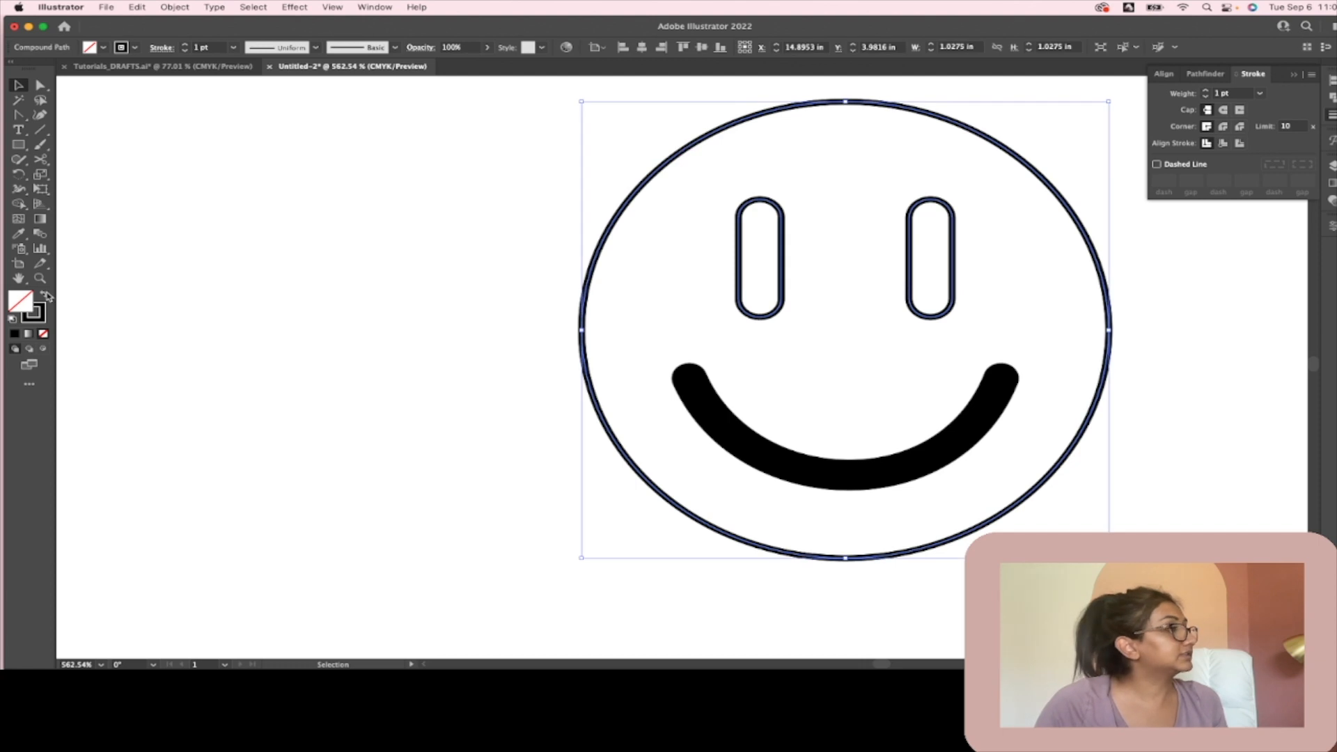
click(45, 296)
Step: Subtract the expanded mouth from the solid black face with Minus Front
drag(476, 313, 1172, 634)
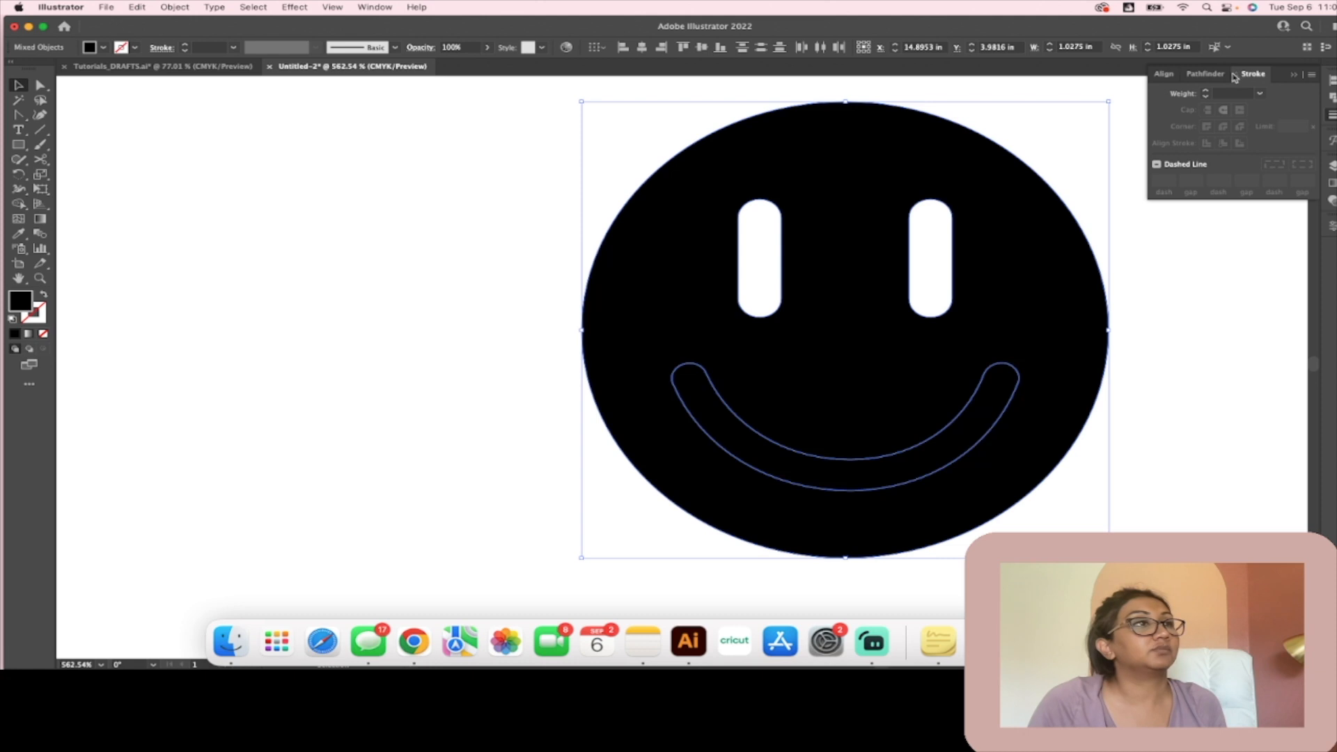
click(1206, 73)
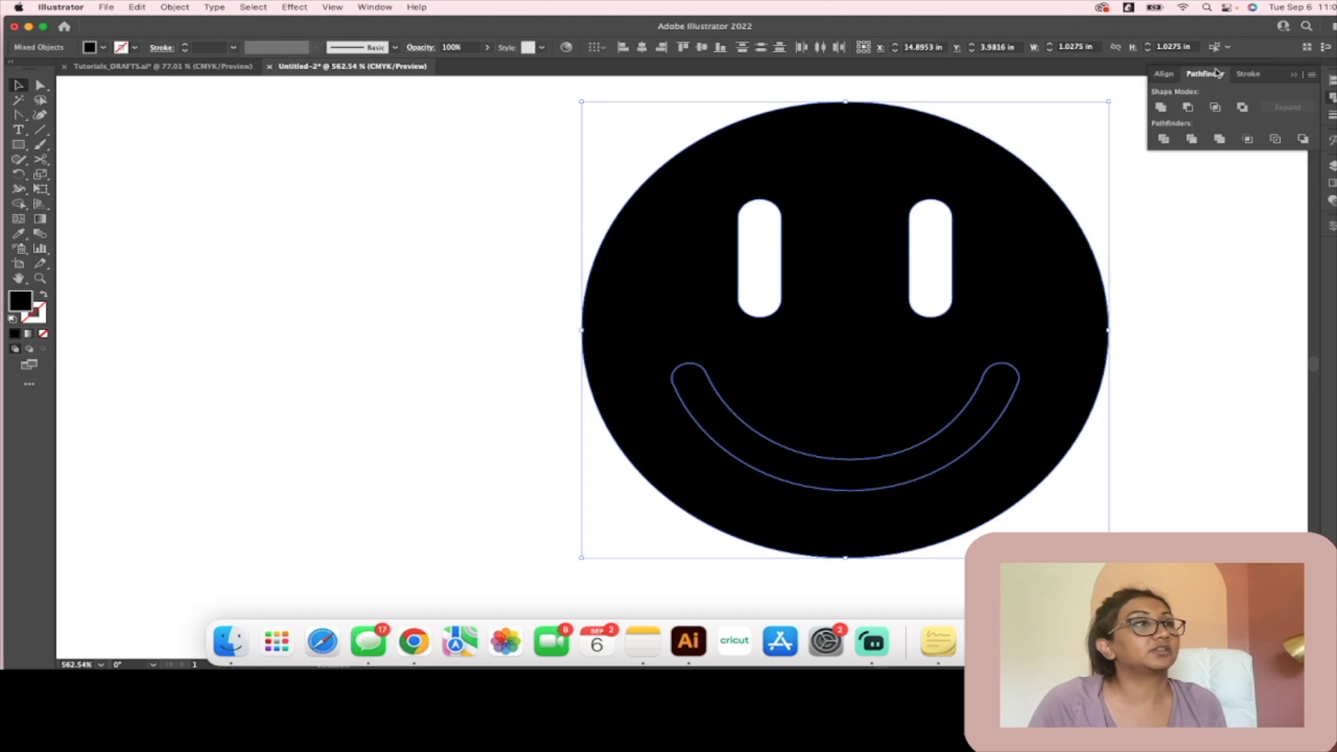
click(1189, 107)
click(1265, 429)
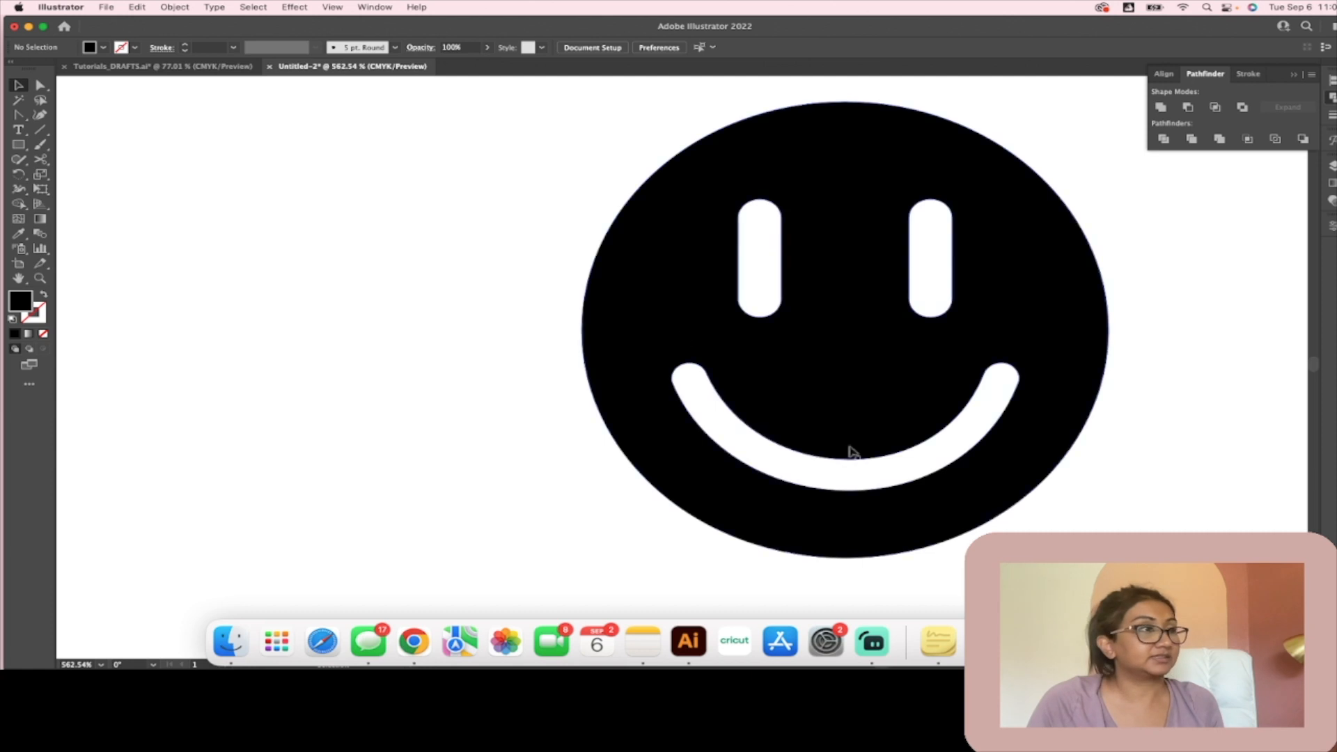
Step: Swap the fill and stroke of the face with eye and mouth cut-outs to leave only black outlines
click(719, 269)
click(49, 298)
click(921, 350)
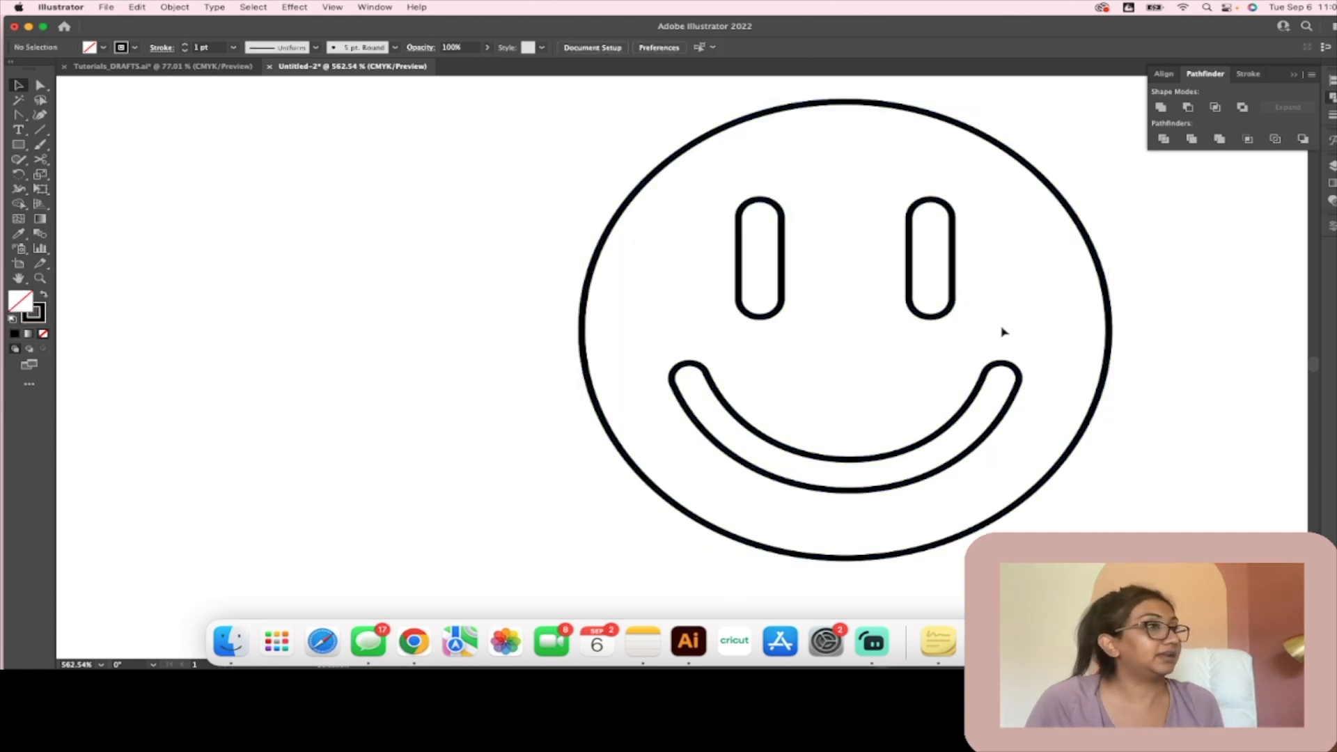
Step: Move the finished smiley closer to the flower-eyed face, to about X 12.69 in, Y 3.66 in
drag(1110, 300, 1035, 287)
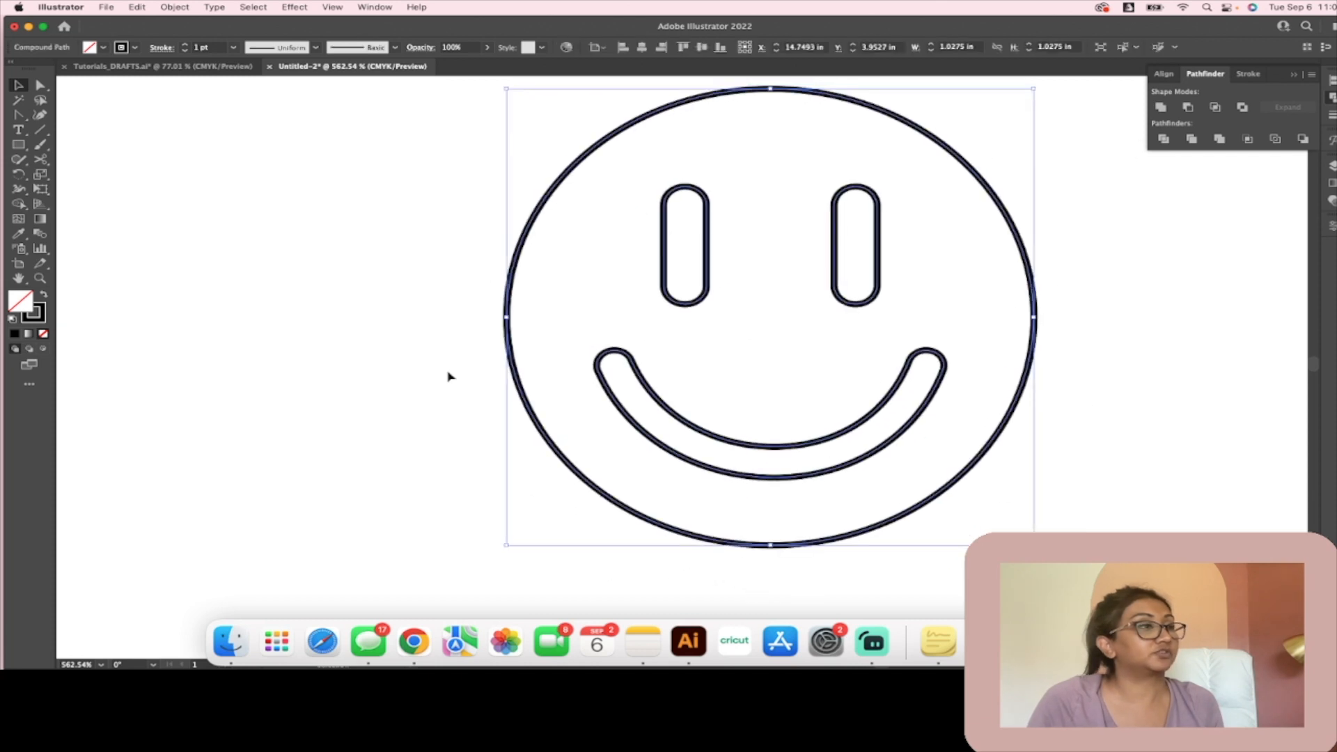
click(1177, 379)
scroll(1177, 380, down, 10)
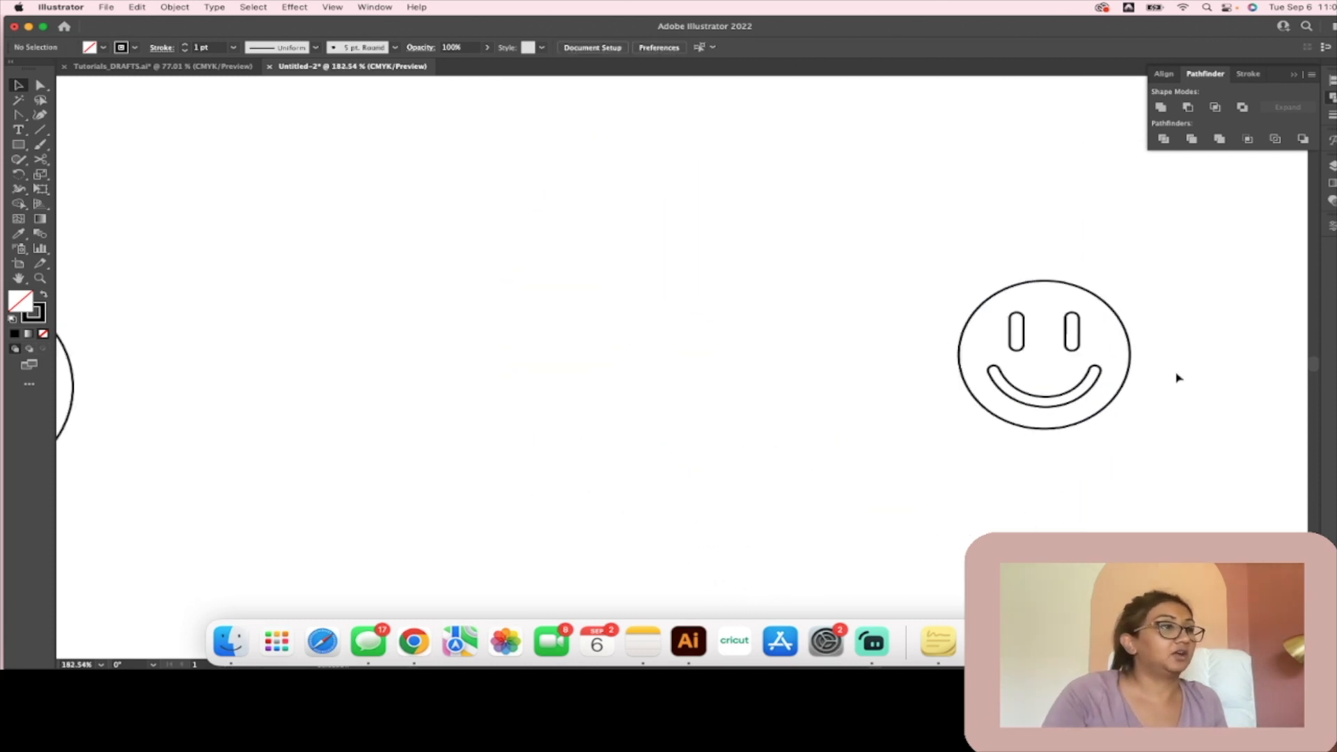
scroll(943, 469, left, 4)
scroll(648, 442, up, 4)
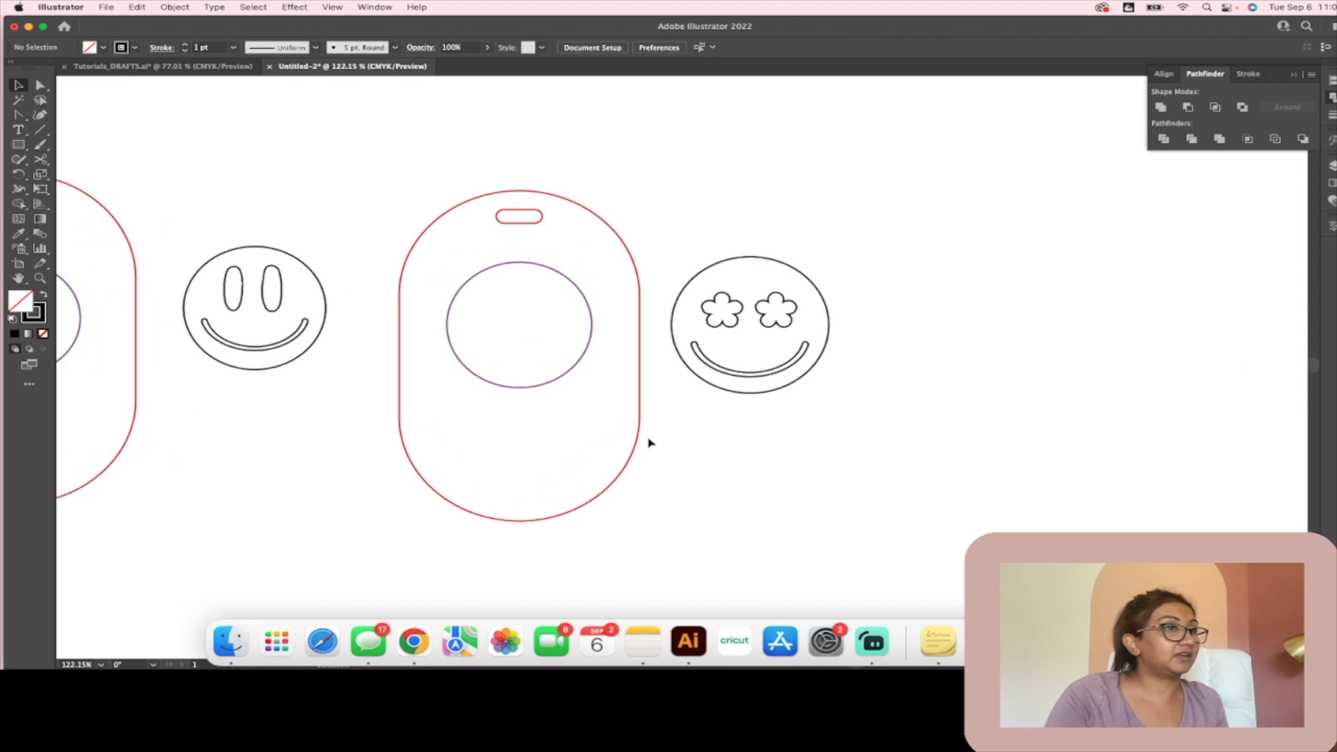
scroll(648, 441, down, 3)
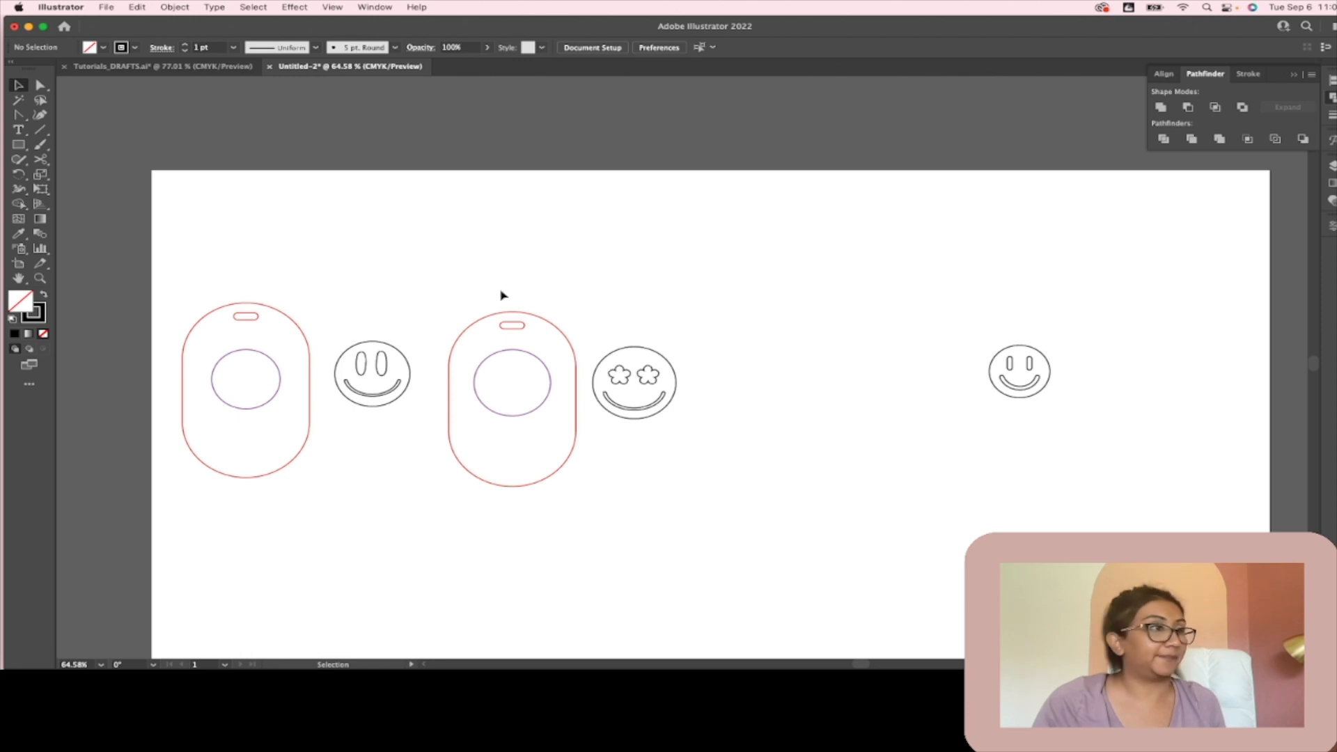
scroll(903, 346, up, 2)
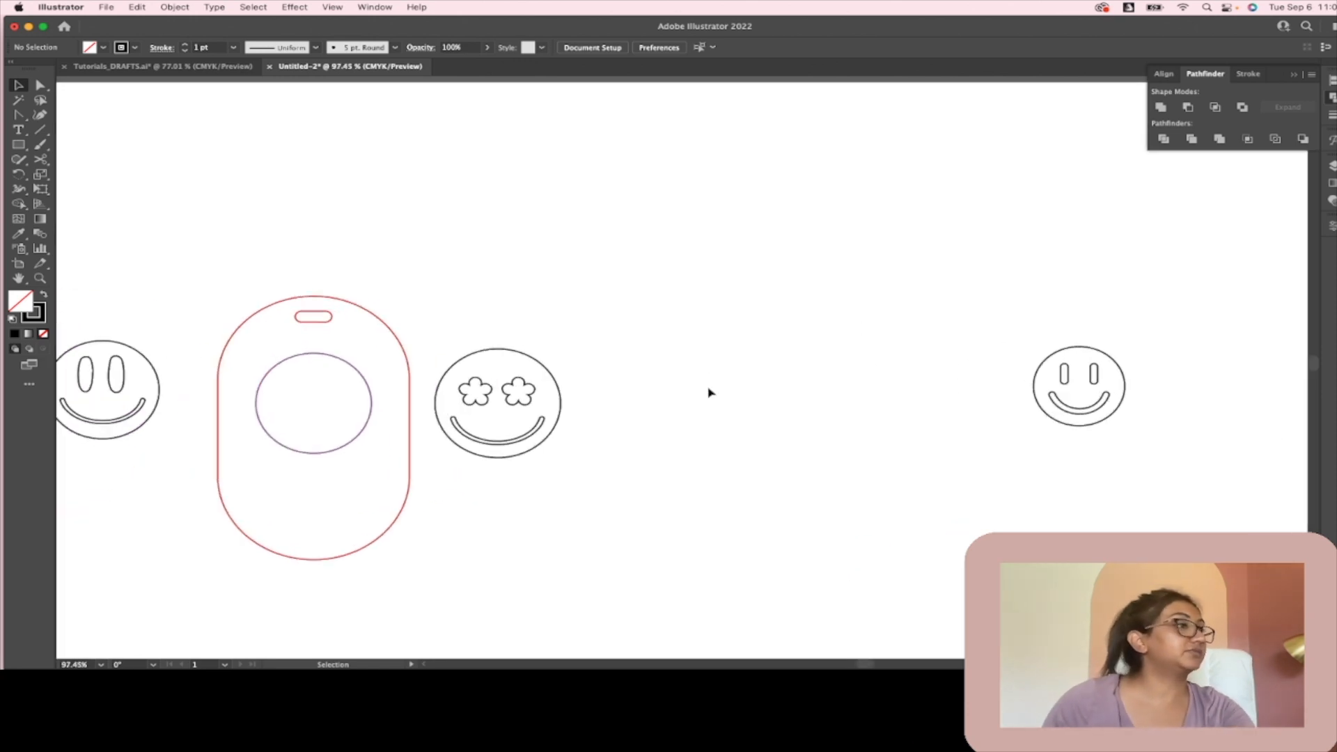
scroll(1056, 329, right, 3)
scroll(1055, 329, down, 1)
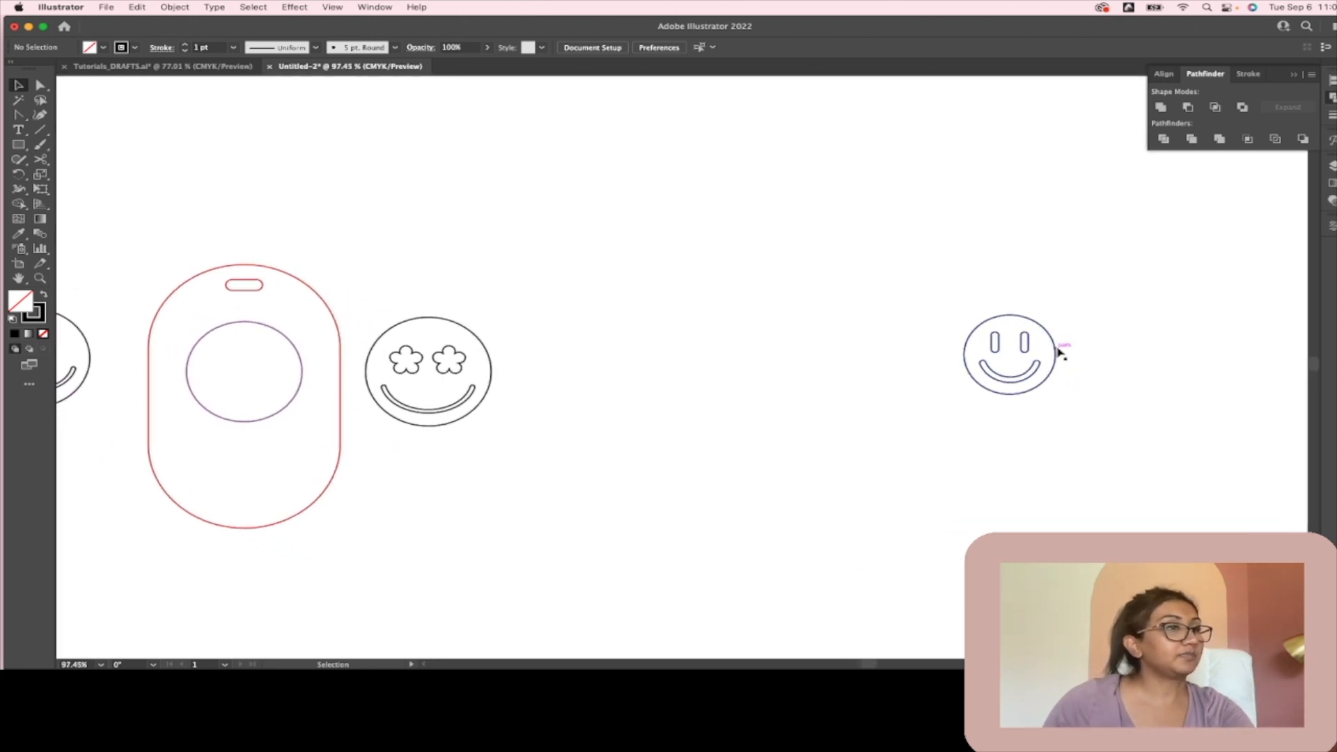
drag(881, 311, 883, 311)
drag(1051, 341, 866, 322)
Step: Draw a plain circle, slightly larger than the finished smiley, in the empty space to its right for a new face
key(v)
click(19, 145)
drag(19, 148, 105, 174)
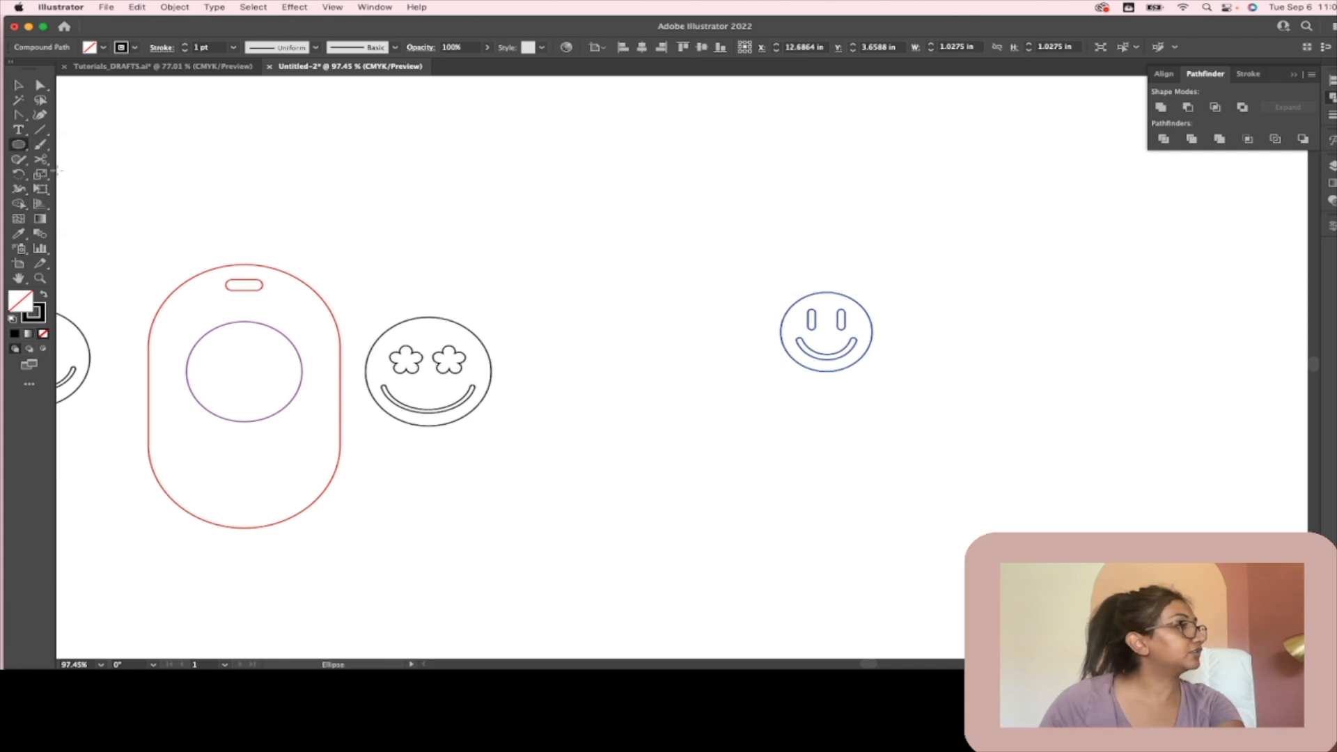
click(1089, 341)
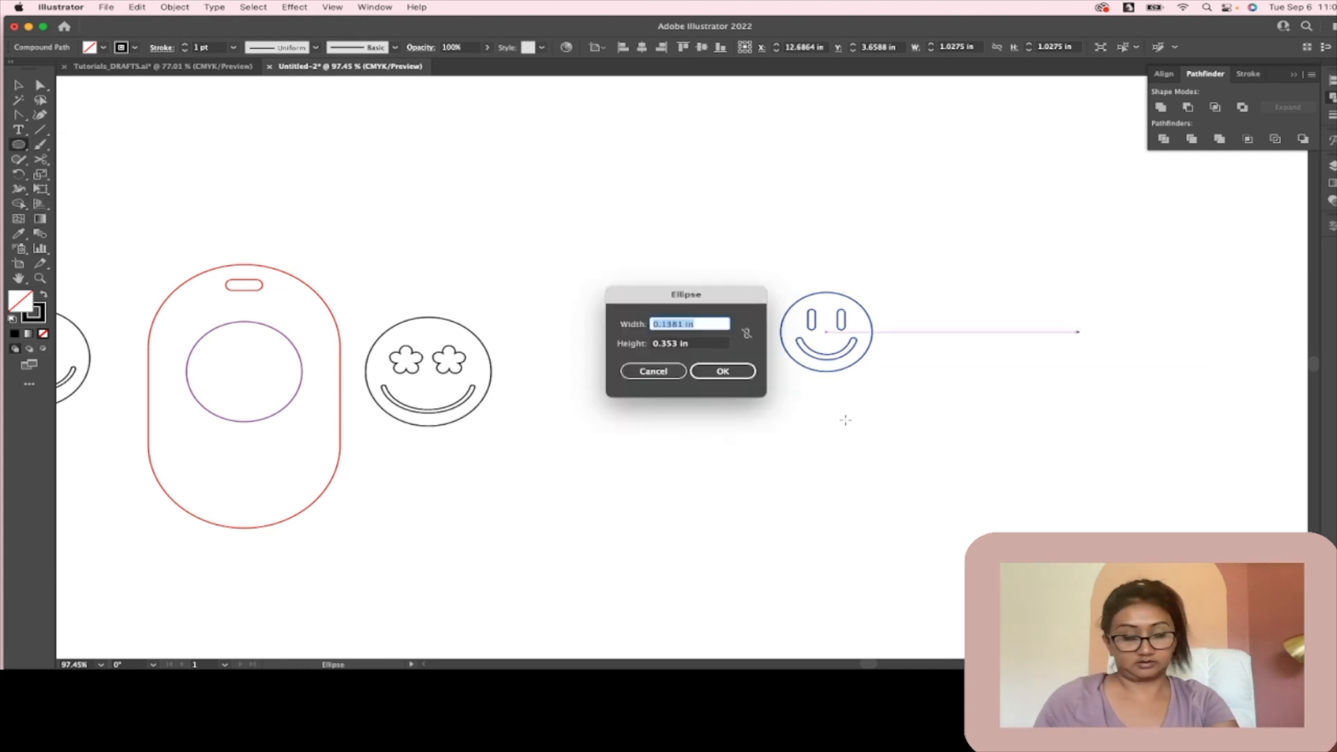
key(Return)
key(super+z)
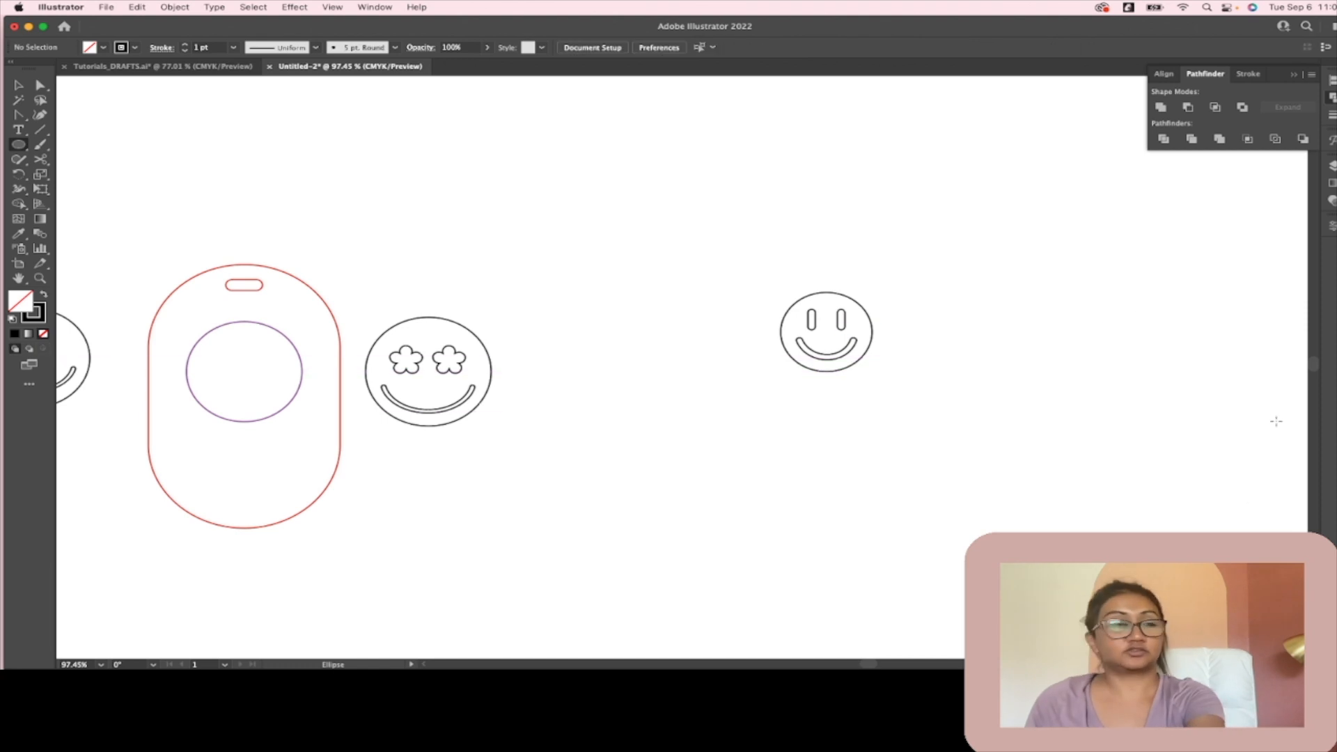
drag(998, 304, 1113, 402)
click(18, 86)
click(547, 397)
Step: Isolate the finished smiley's compound path, copy its mouth and paste the duplicate
scroll(796, 437, up, 5)
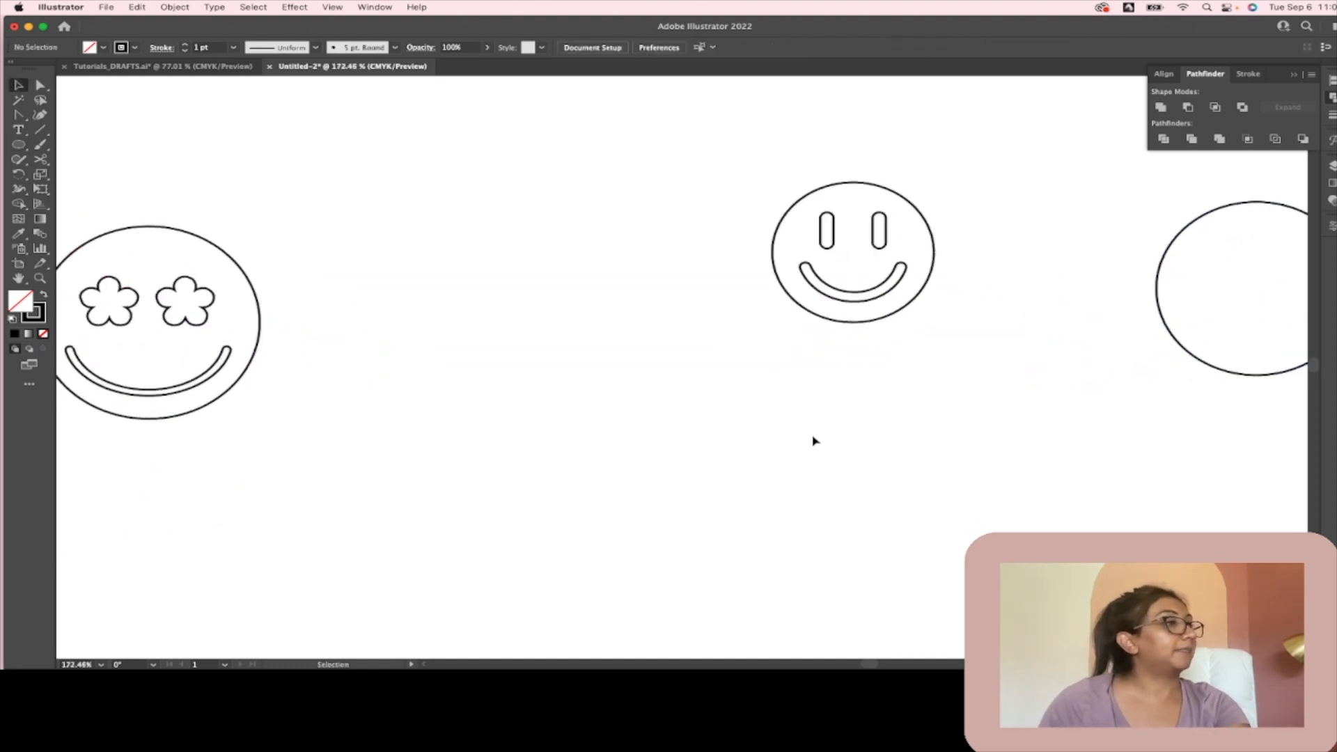
scroll(876, 313, down, 4)
scroll(880, 300, up, 2)
double_click(879, 301)
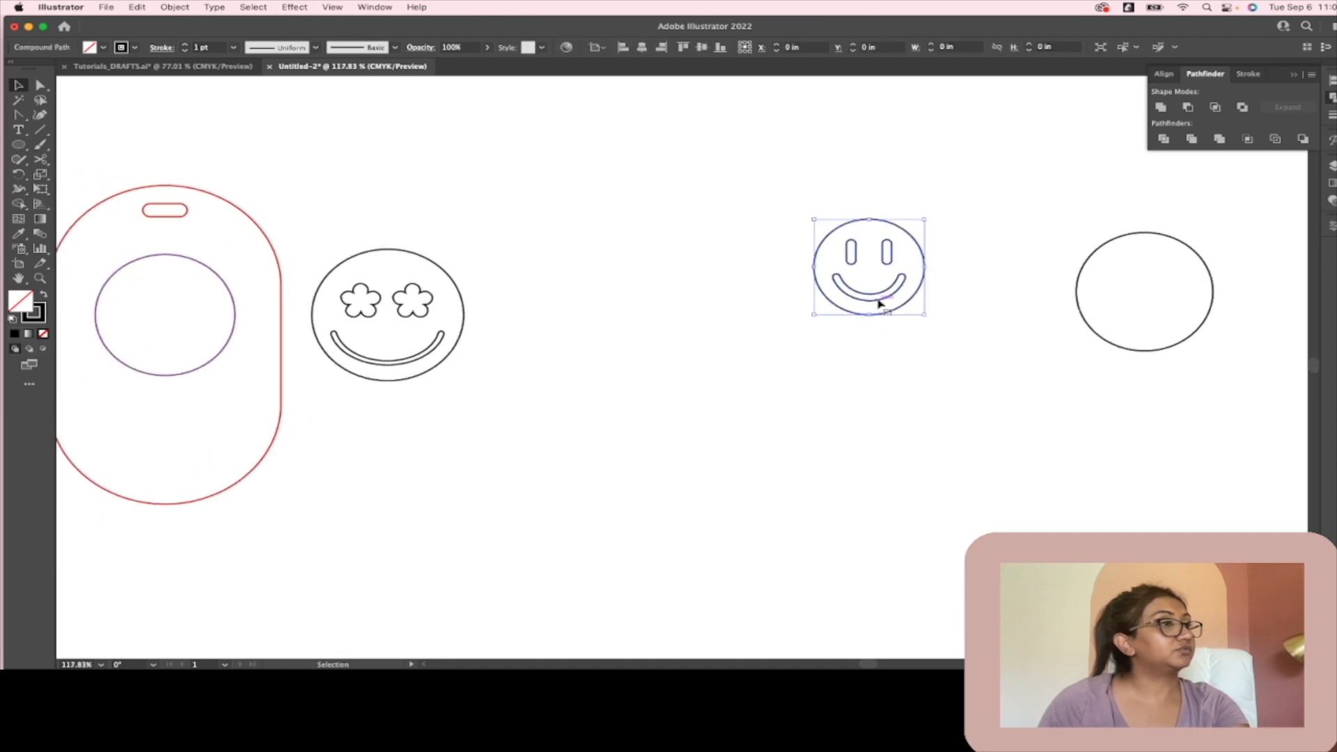
click(879, 302)
click(941, 422)
scroll(1194, 409, right, 4)
scroll(1194, 409, up, 1)
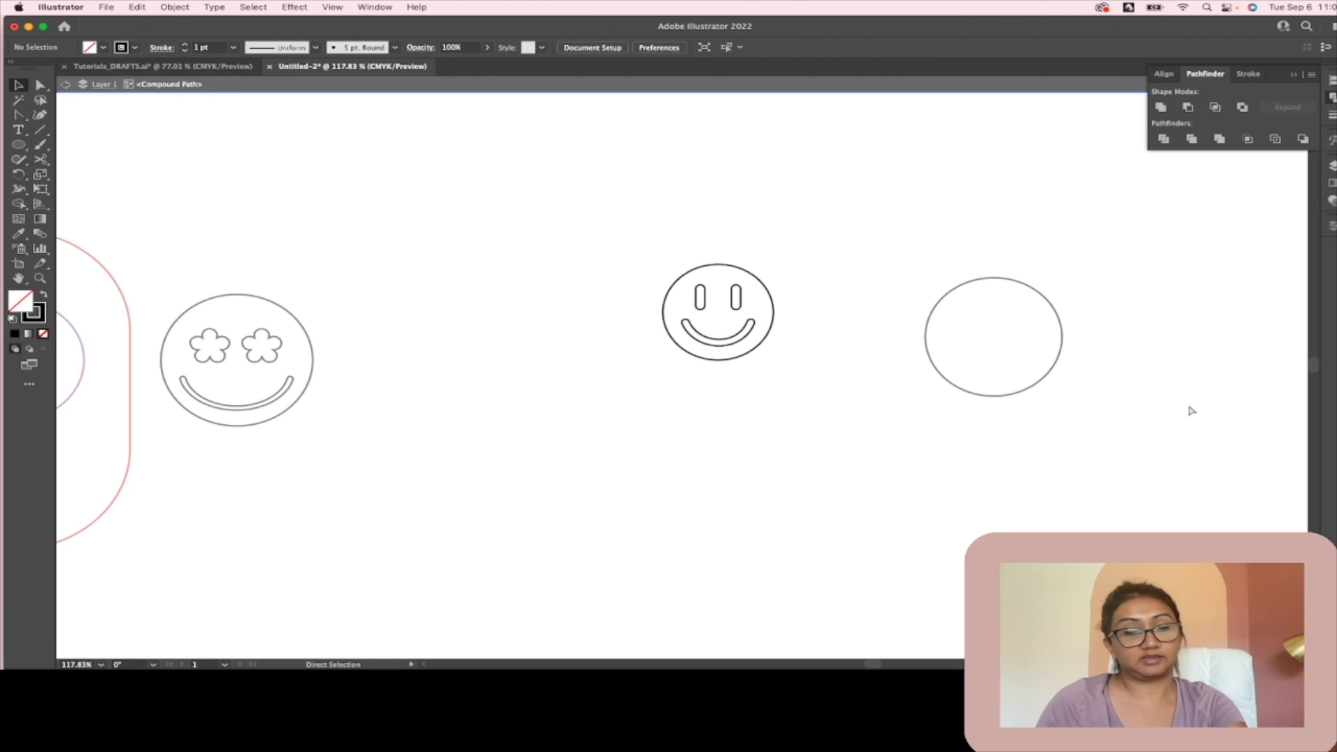
key(super+v)
Step: Enlarge the pasted mouth to about 0.37 in high in the lower half of the new circle and exit isolation
drag(681, 369, 1038, 387)
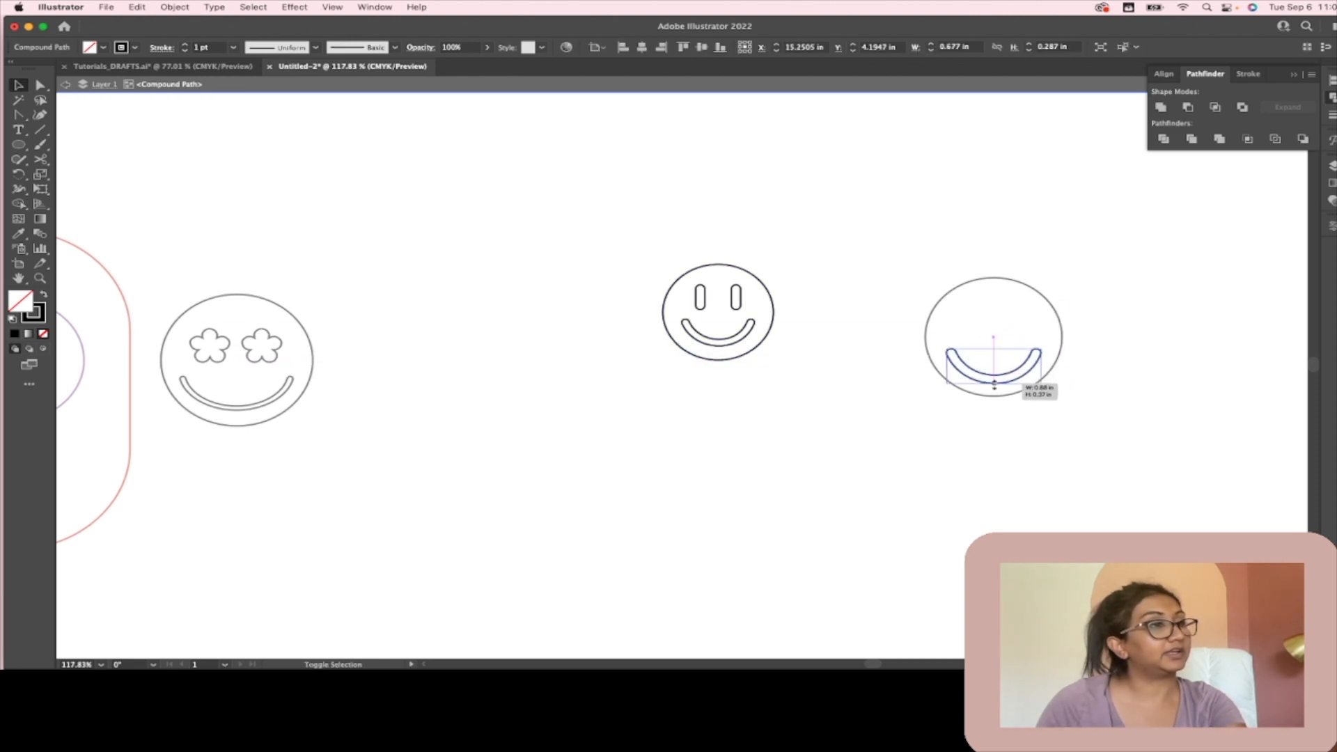
click(1055, 437)
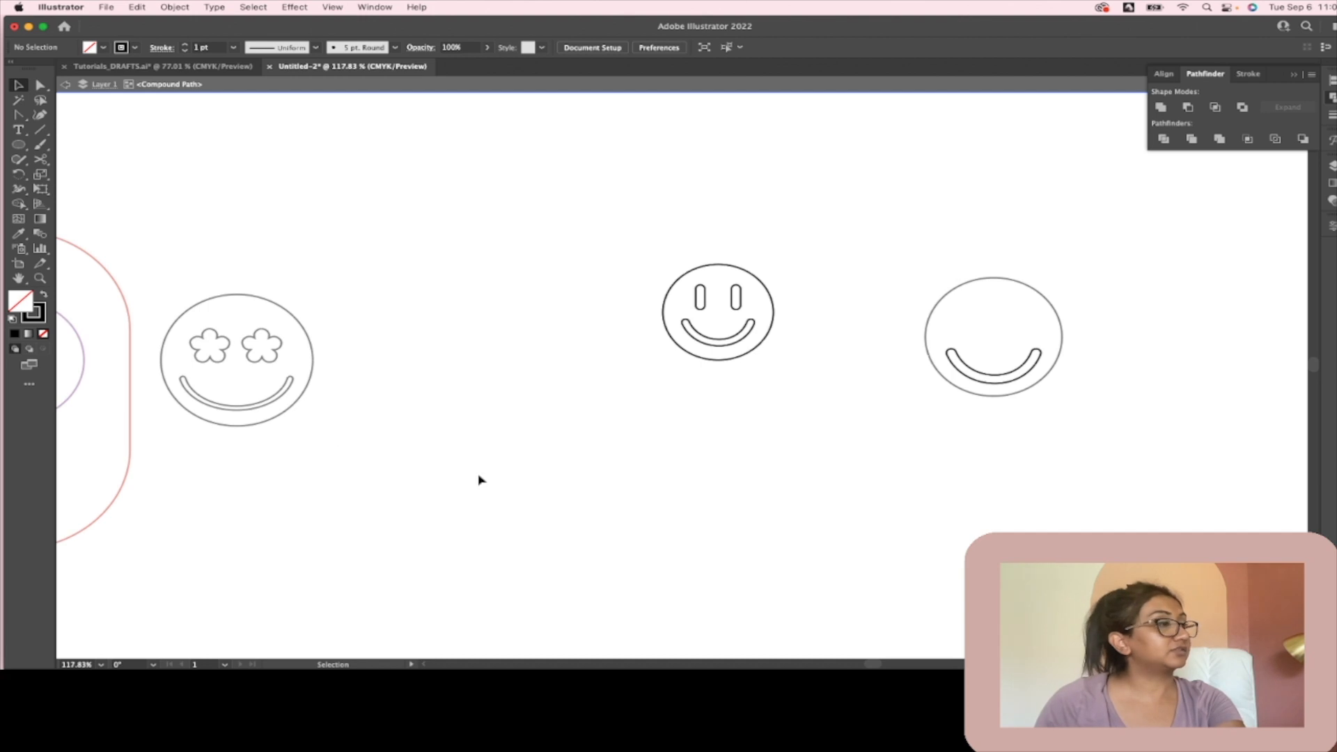
double_click(523, 419)
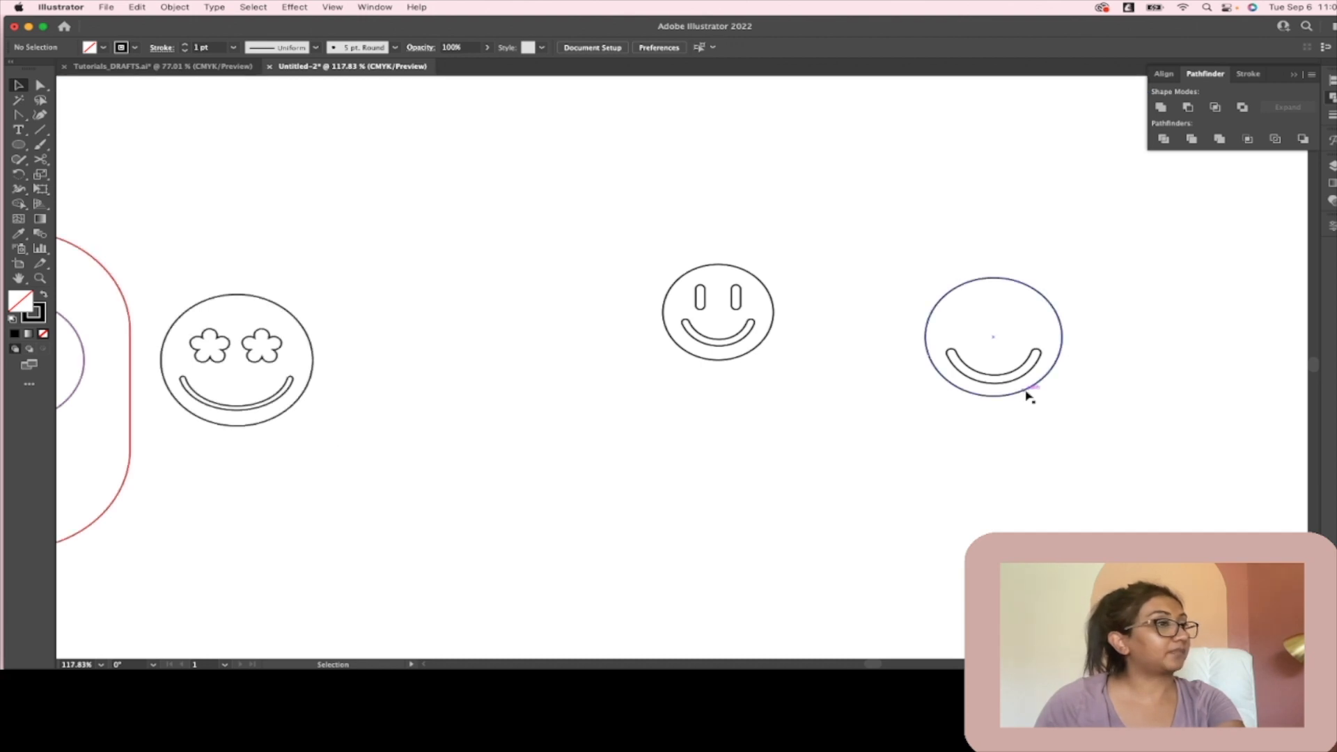
Step: Draw a small circle about 0.14 in in diameter below the new face as a flower petal
click(18, 144)
drag(942, 427, 946, 433)
scroll(948, 432, up, 5)
scroll(964, 432, down, 2)
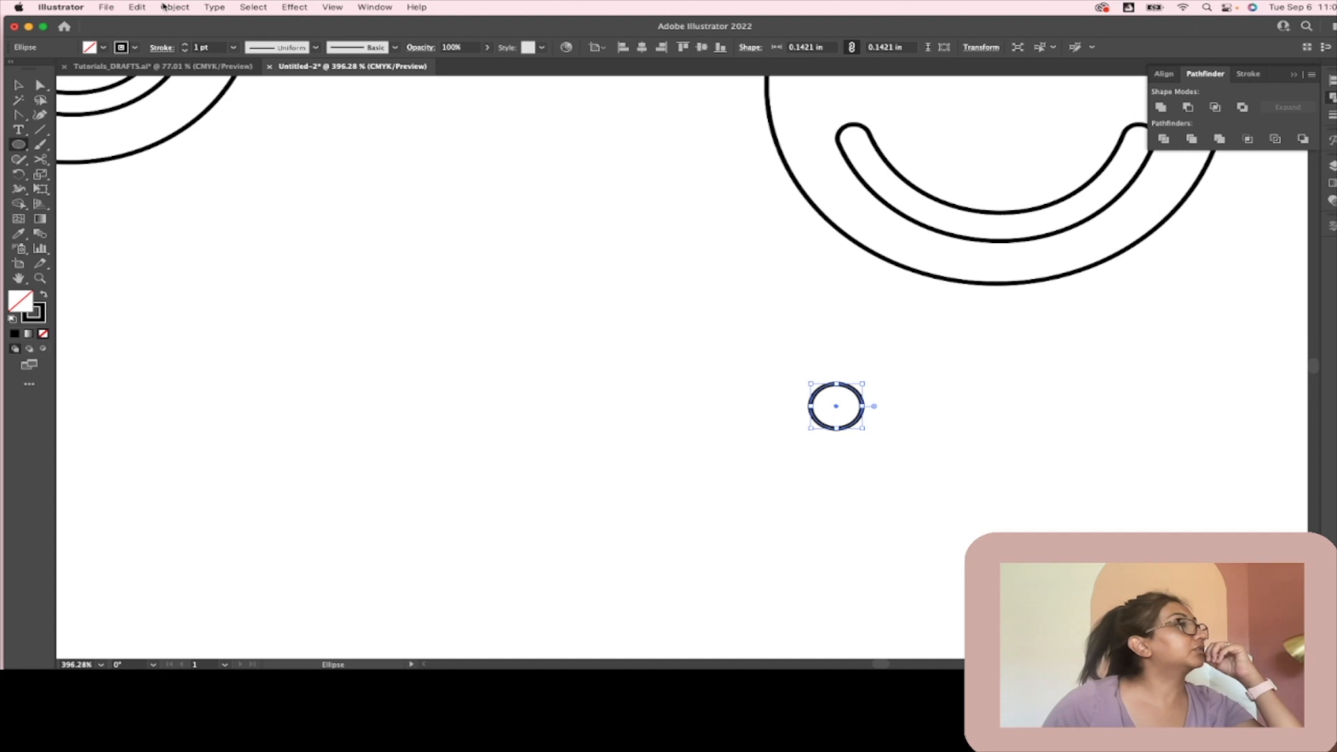
Step: Apply a radial repeat to the small petal circle and reduce it to six instances
click(174, 8)
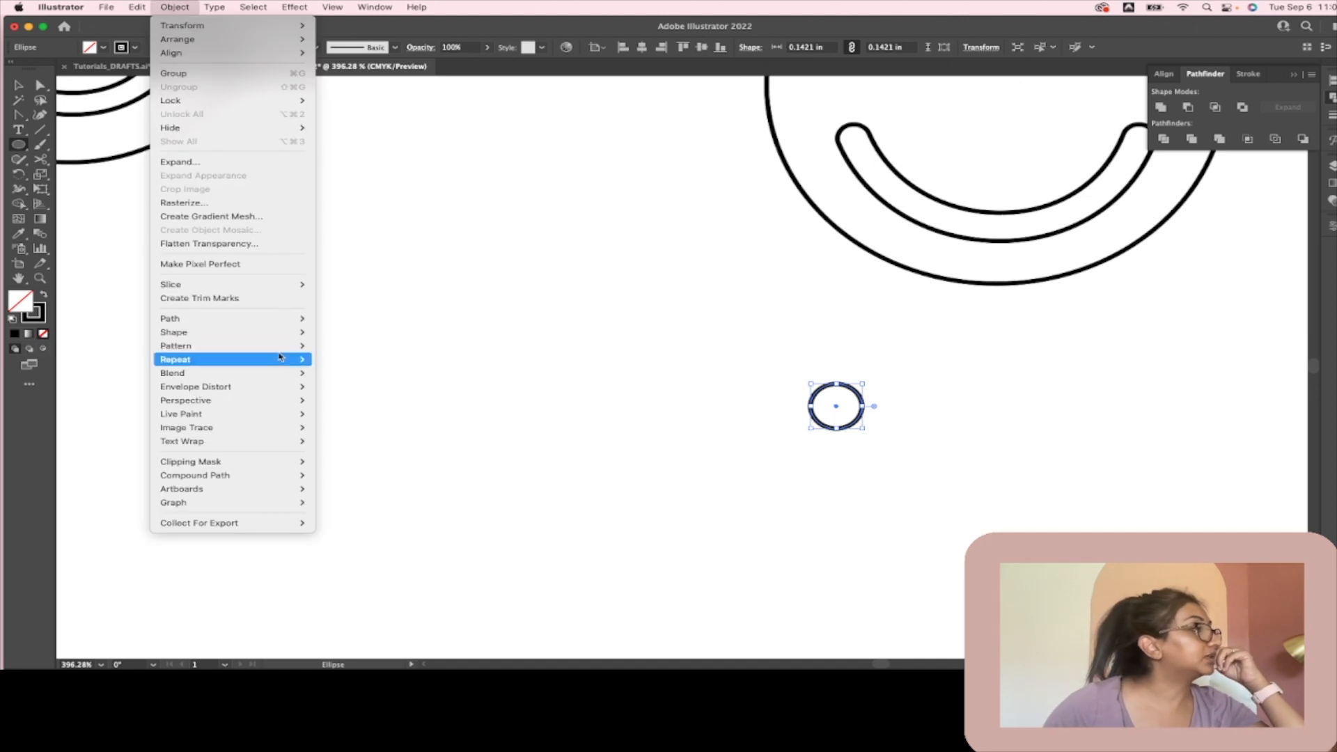
click(338, 360)
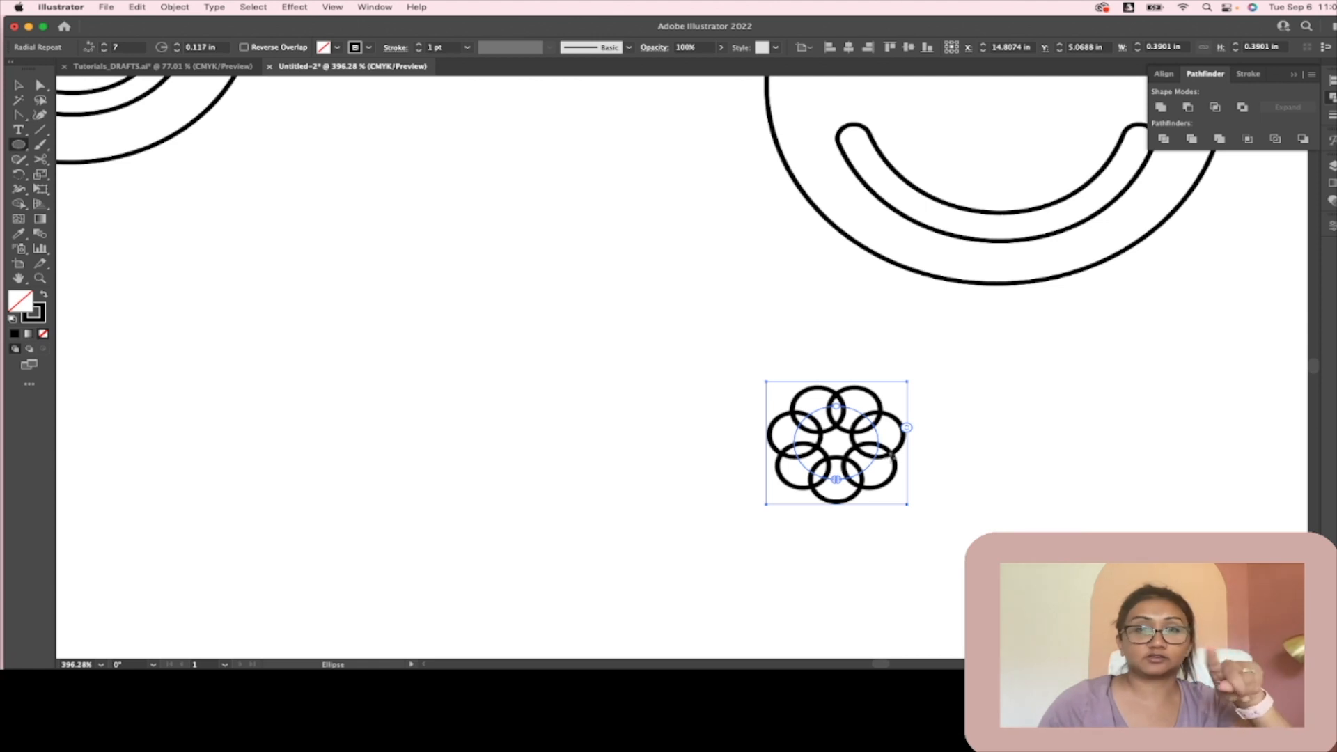
mouse_move(907, 430)
mouse_down()
mouse_move(907, 400)
mouse_move(912, 440)
mouse_up()
click(40, 85)
click(542, 234)
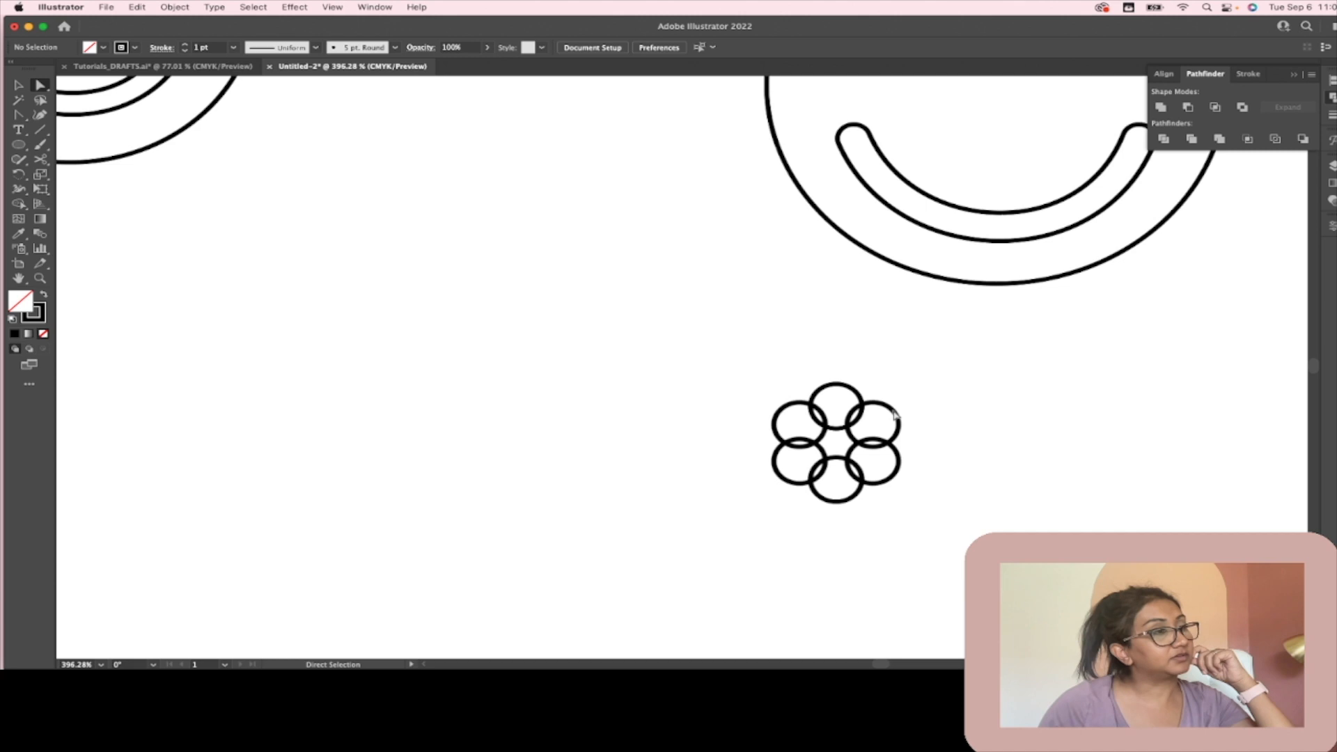
Step: Edit the six-petal radial repeat so its circles sit closer to the centre and are slightly larger
drag(592, 353, 947, 556)
click(18, 86)
click(785, 432)
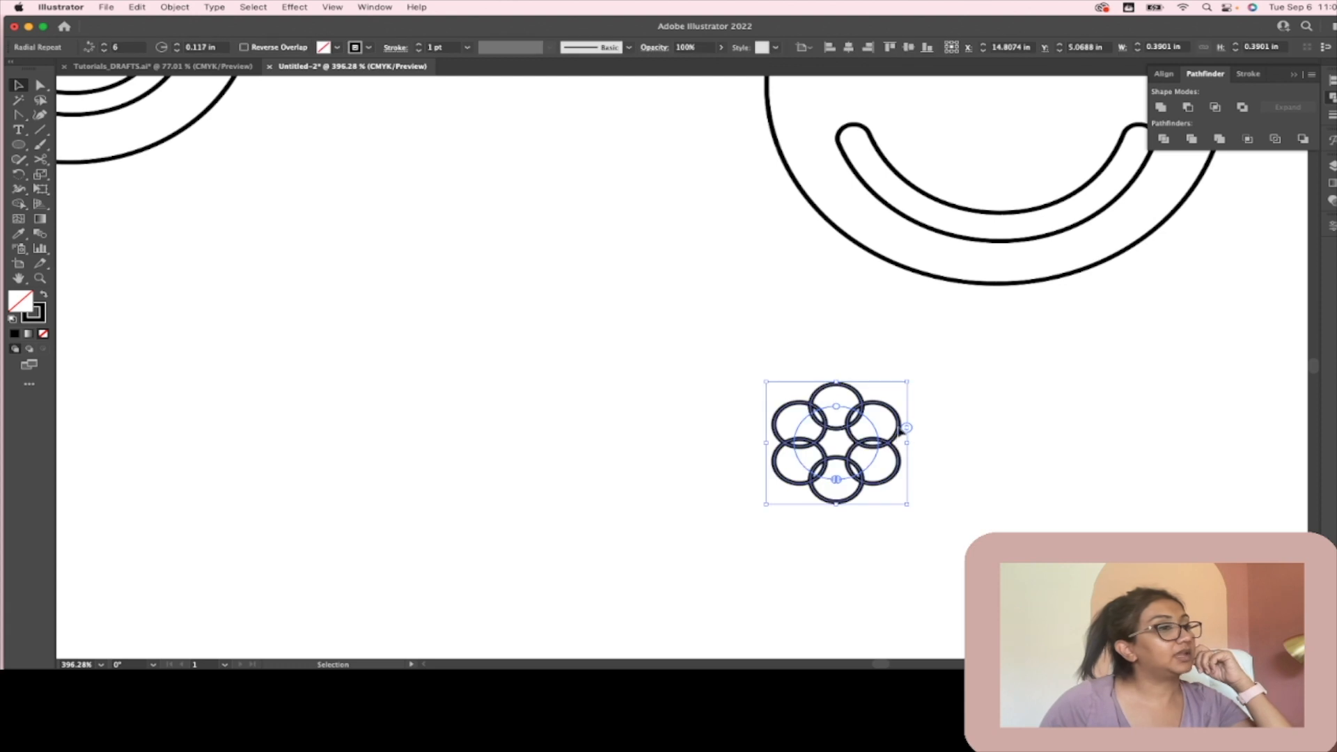
click(883, 409)
double_click(883, 409)
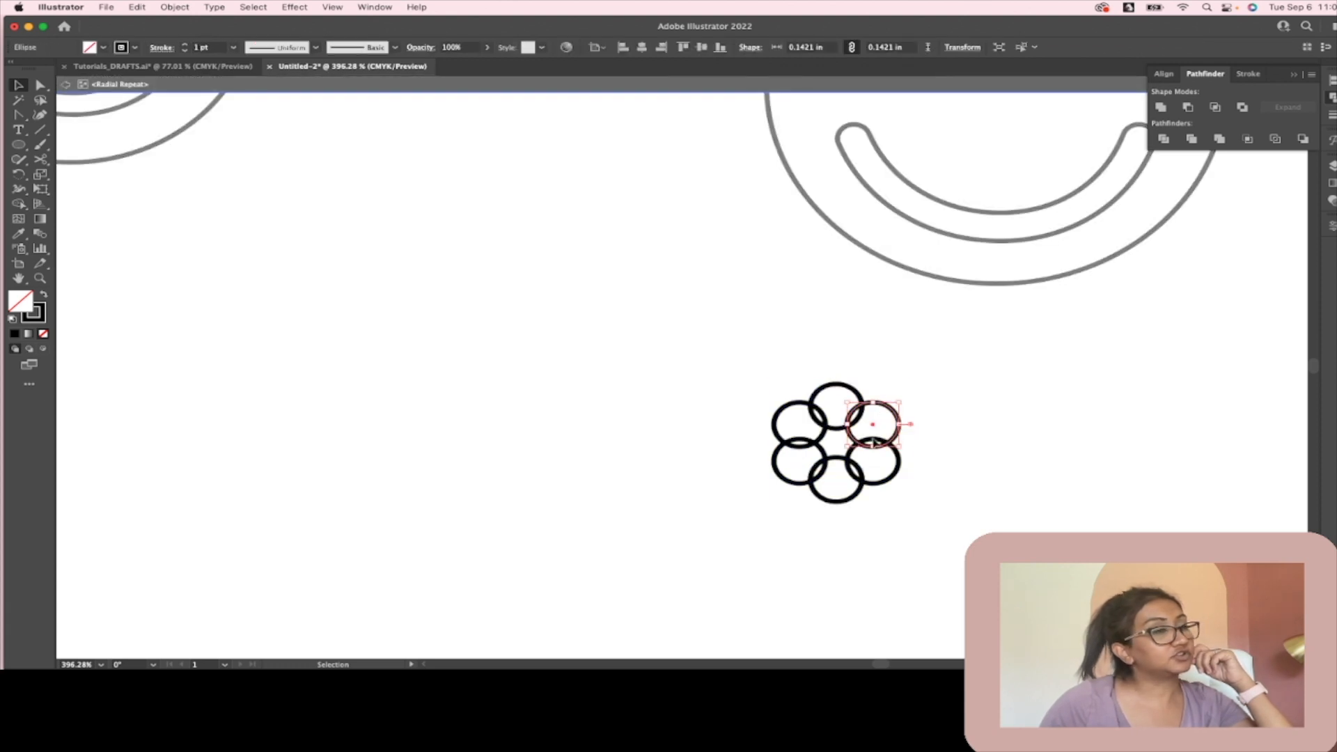
mouse_move(873, 429)
mouse_down()
mouse_move(857, 429)
mouse_move(867, 418)
mouse_up()
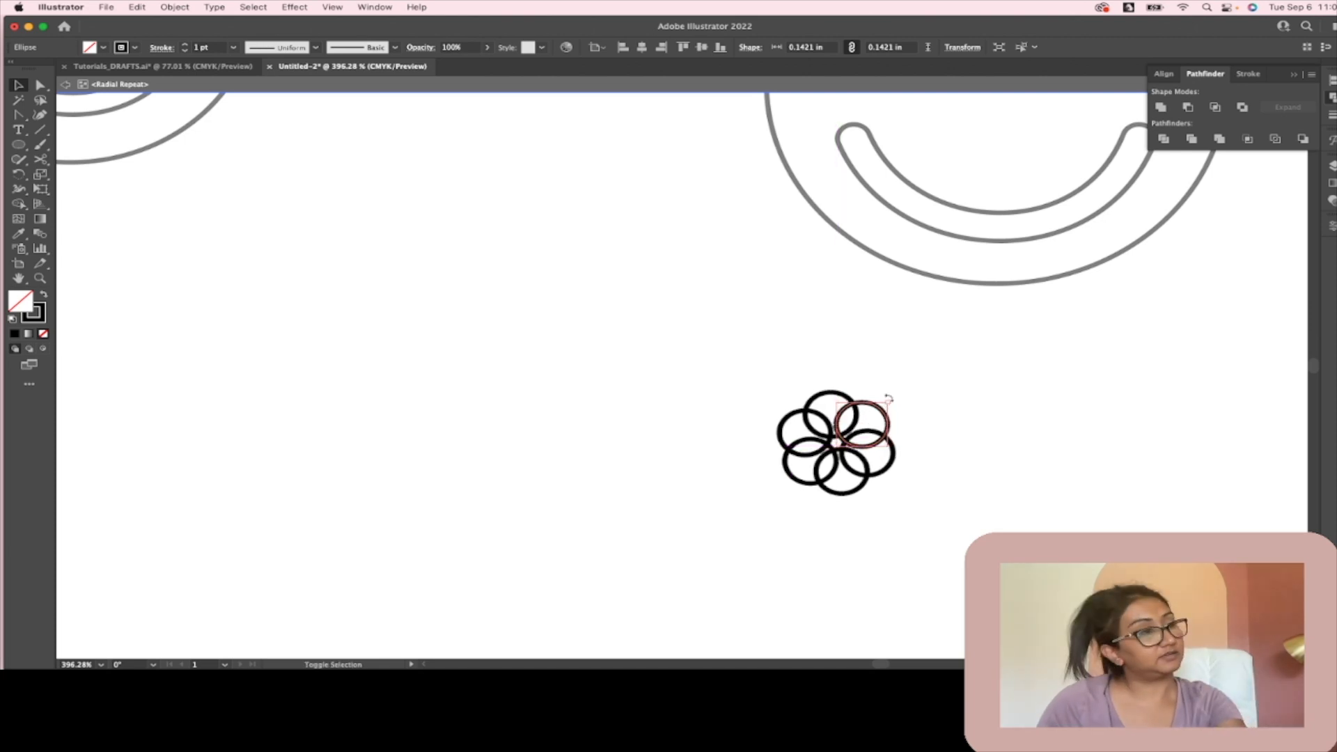
drag(889, 402, 901, 395)
double_click(1009, 424)
Step: Expand the six-circle radial repeat and unite it into a single flower outline without the small centre hole
drag(919, 540, 741, 382)
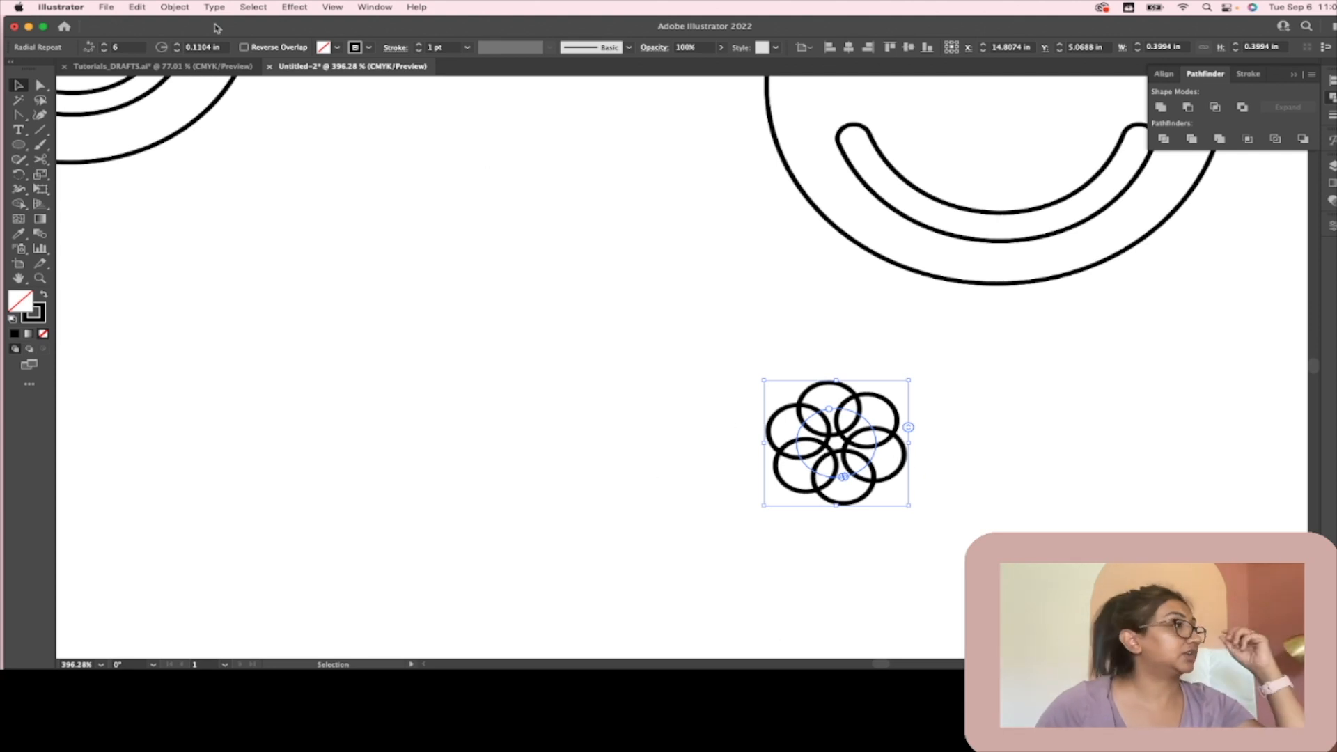
click(174, 7)
click(229, 162)
click(751, 424)
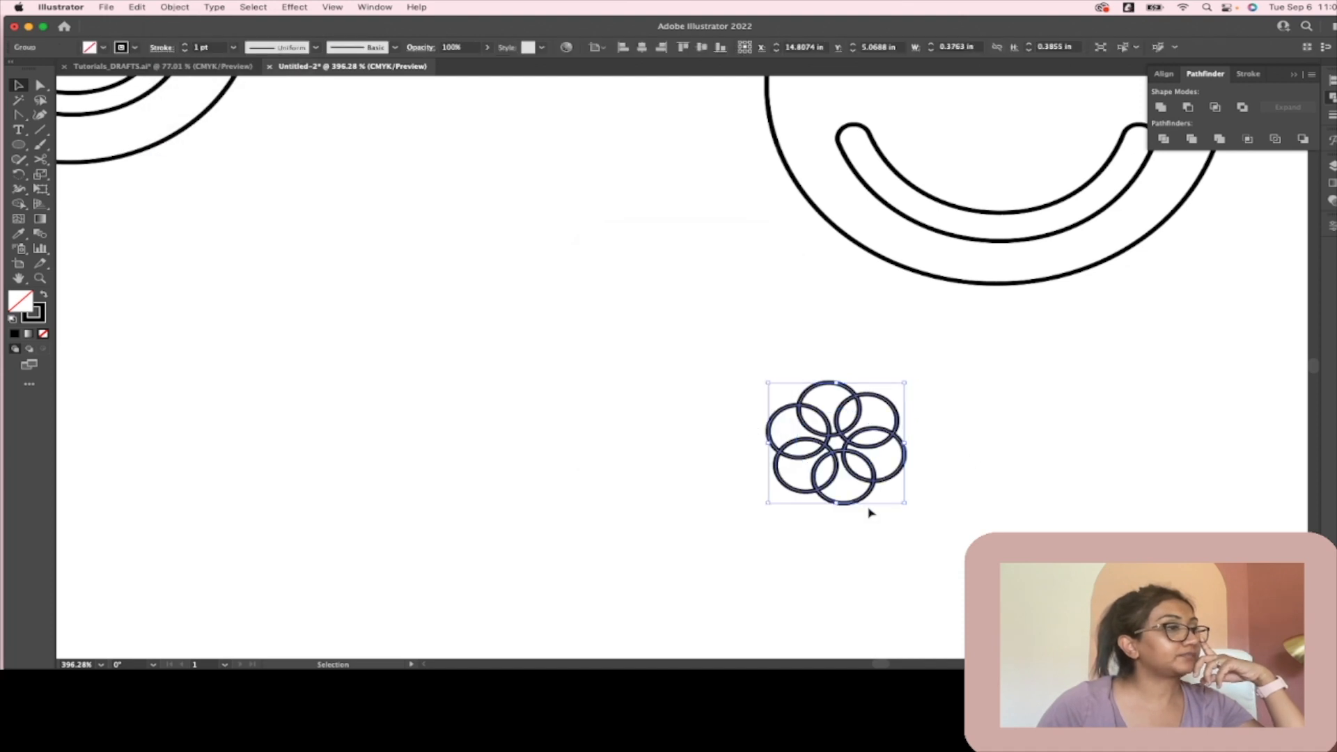
click(1162, 108)
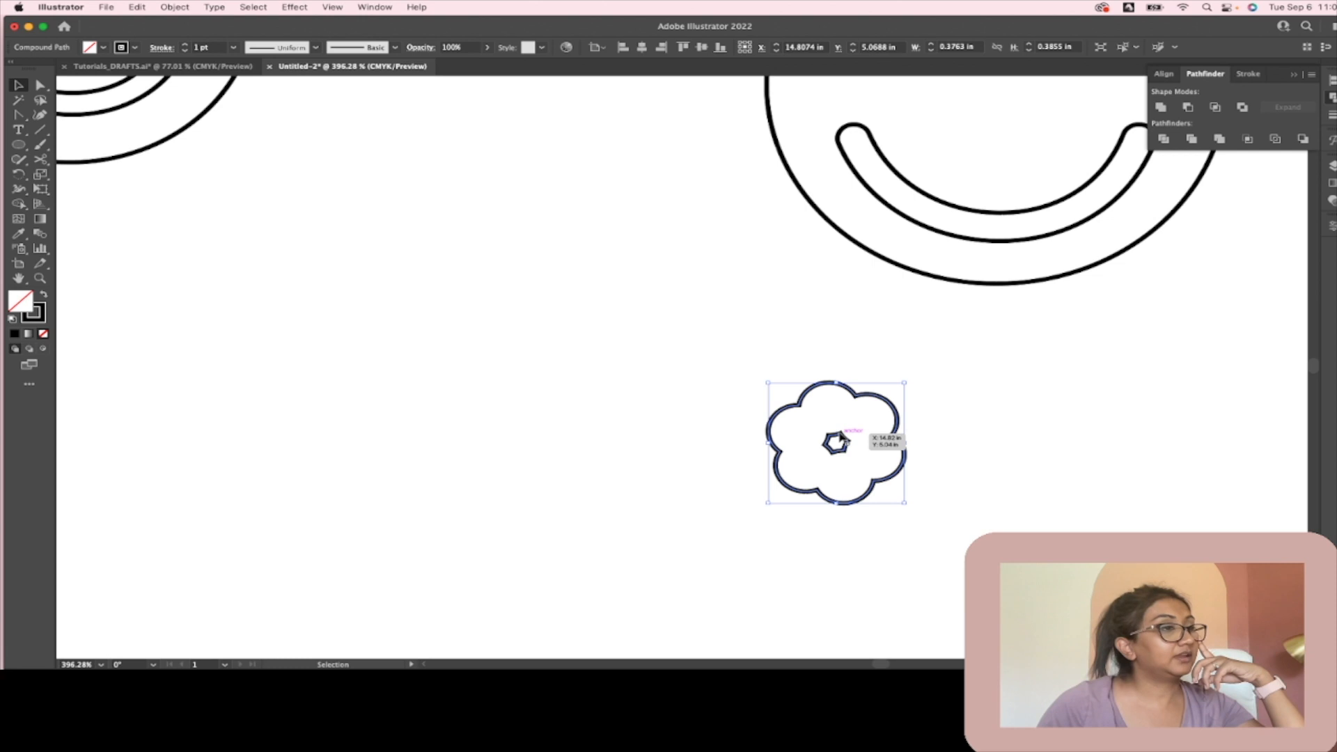
click(976, 457)
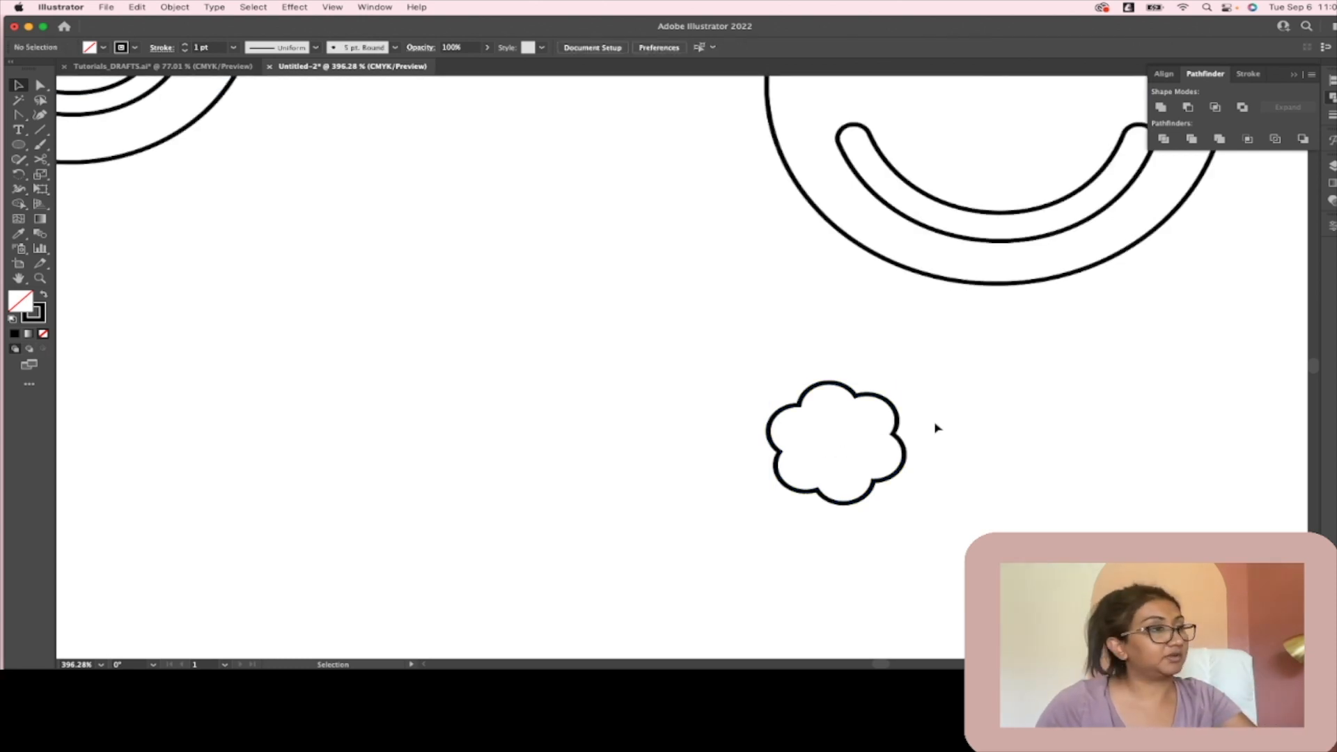
Step: Place the flower outline as the new face's left eye, scaled down to about 0.24 by 0.25 in
scroll(903, 418, down, 1)
drag(907, 420, 971, 234)
scroll(970, 233, down, 4)
scroll(884, 361, up, 3)
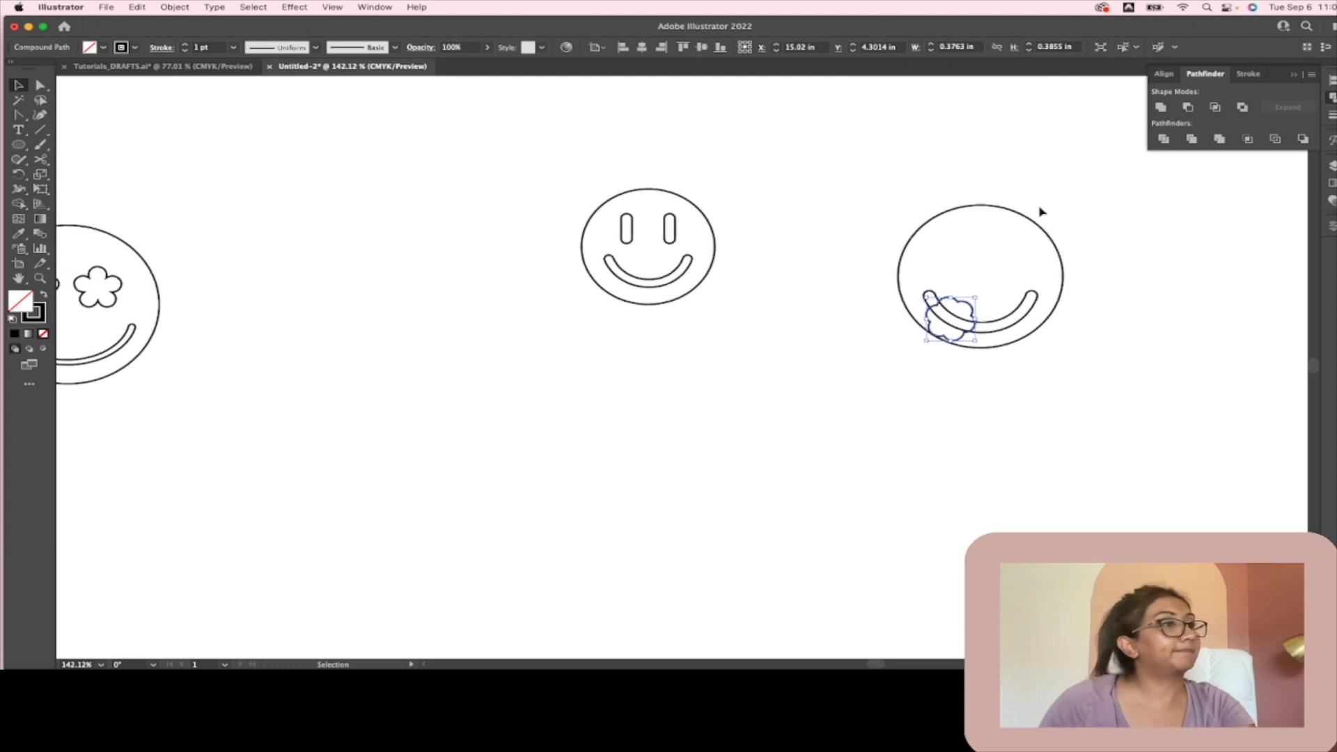
scroll(1040, 213, left, 1)
drag(988, 321, 990, 271)
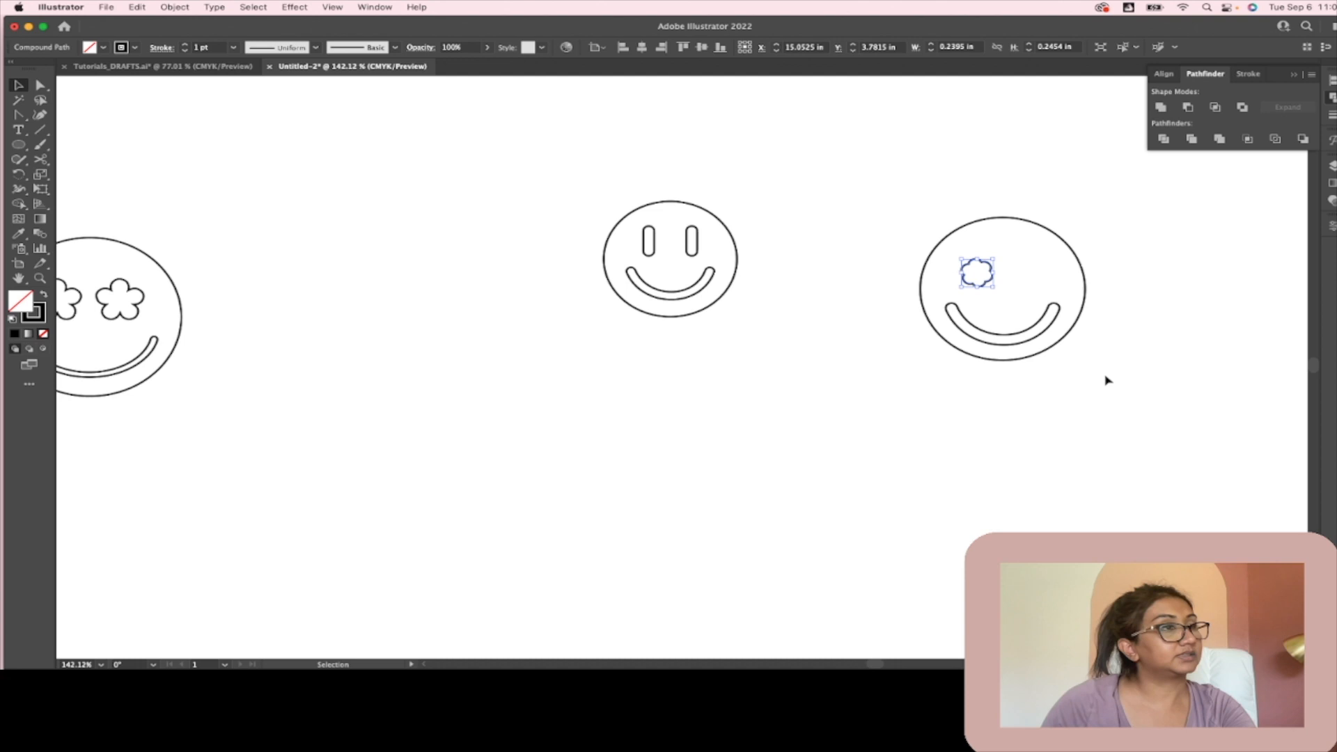
click(1002, 501)
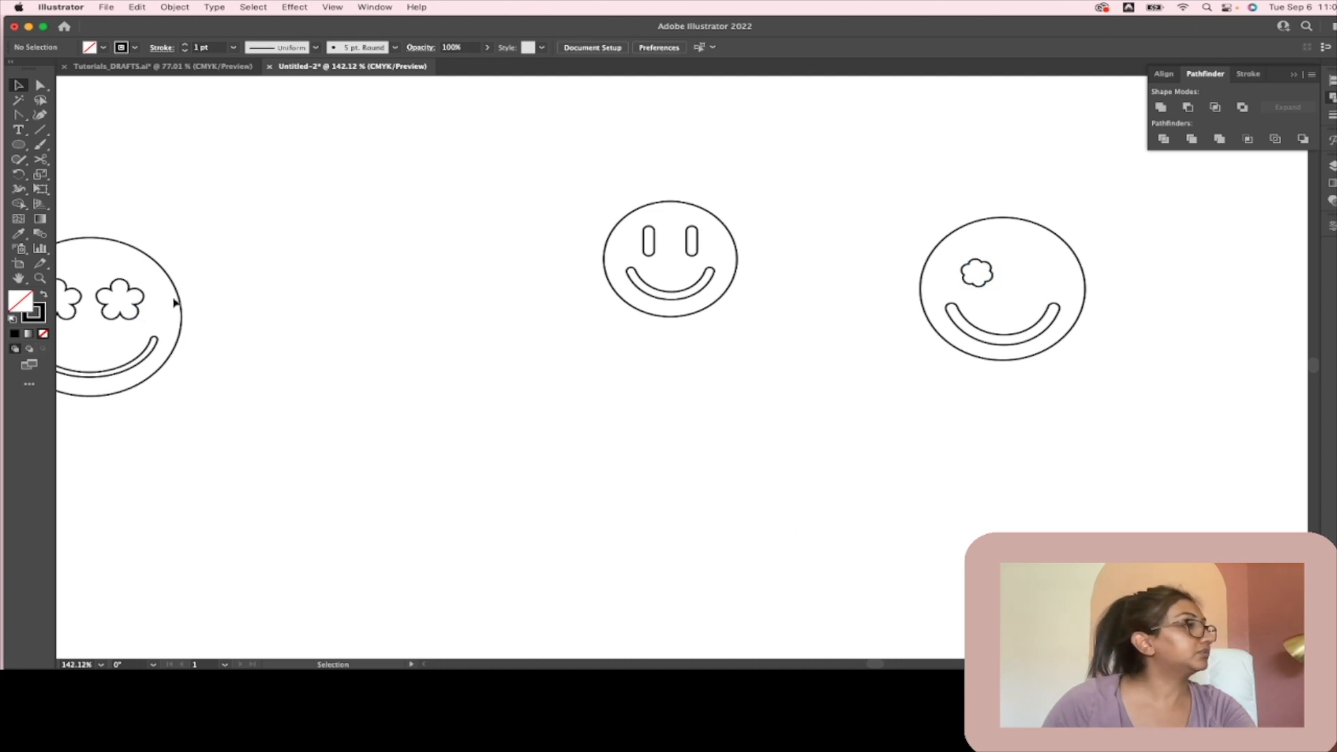
Step: Move the existing flower-eyed face below the new face as a reference
scroll(112, 313, up, 3)
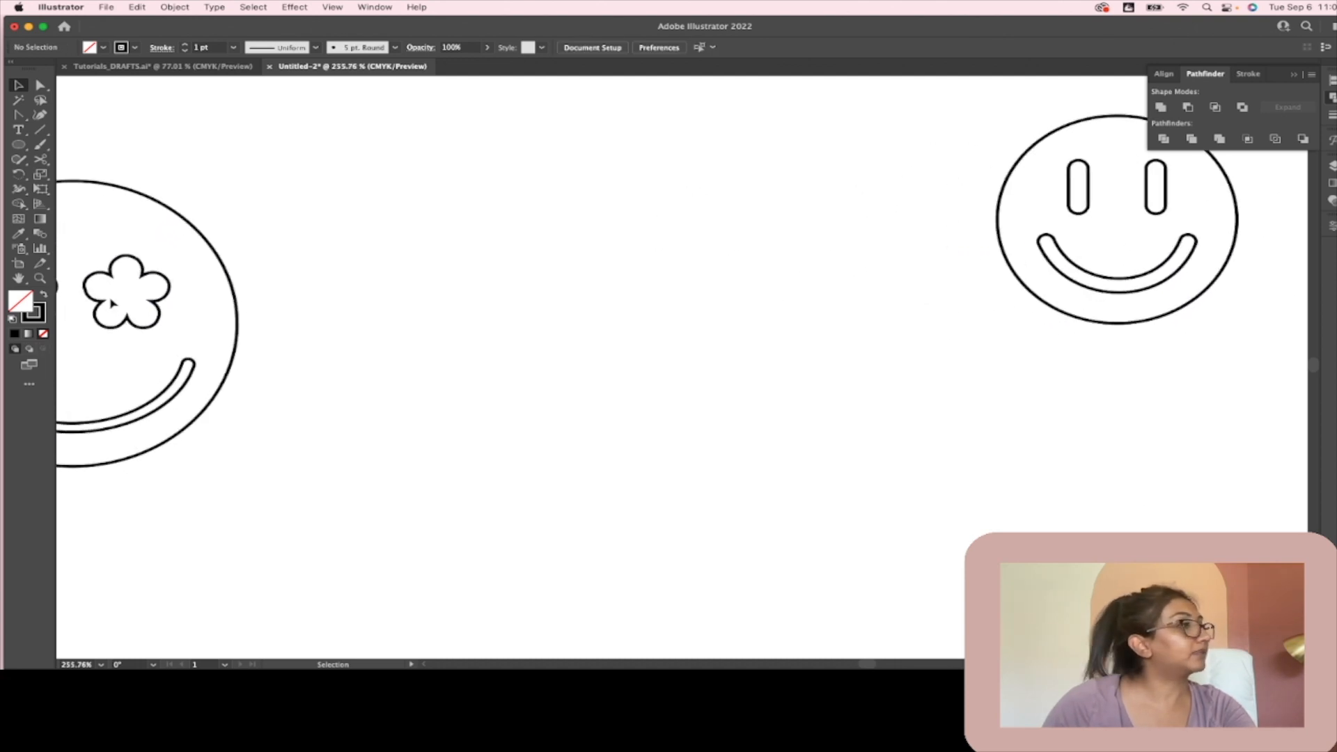
scroll(132, 280, down, 3)
drag(132, 281, 820, 448)
click(979, 331)
Step: Draw another small petal circle, about 0.17 in in diameter, to the right of the two faces
scroll(811, 441, up, 4)
scroll(812, 441, down, 1)
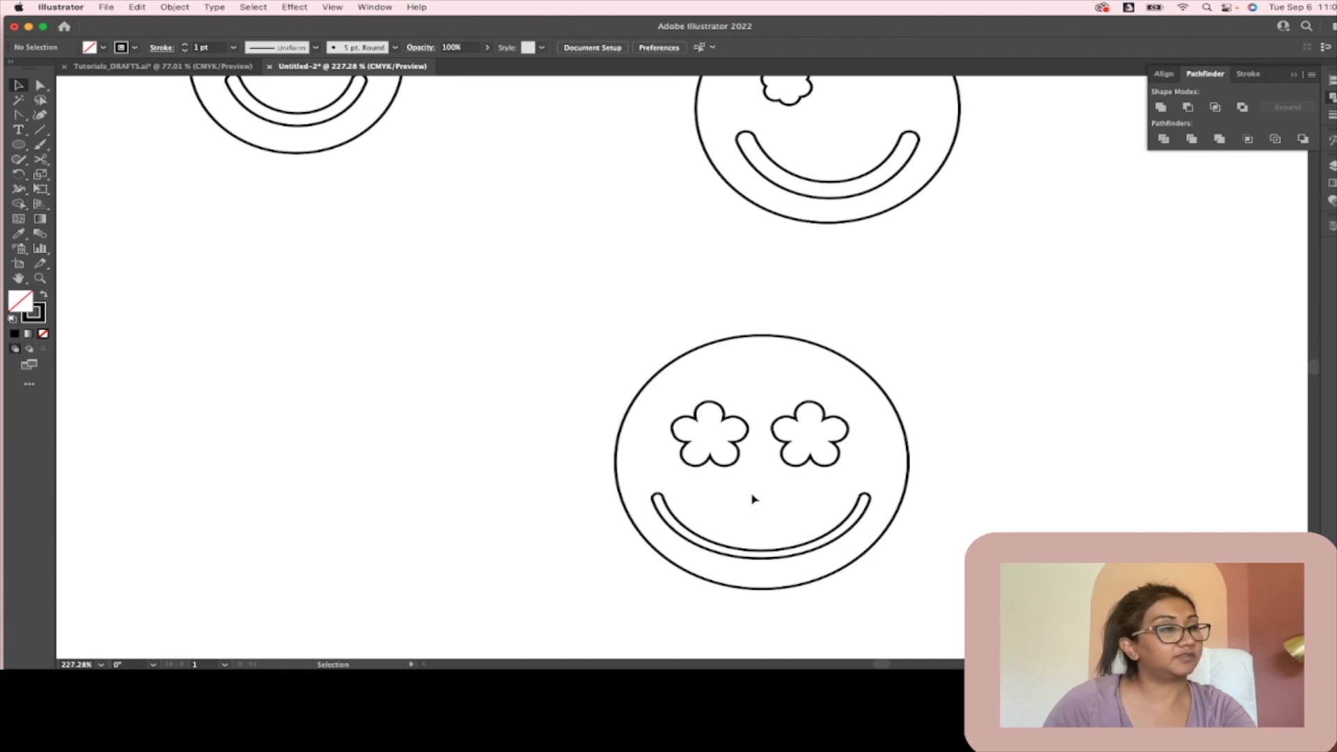
scroll(845, 415, down, 4)
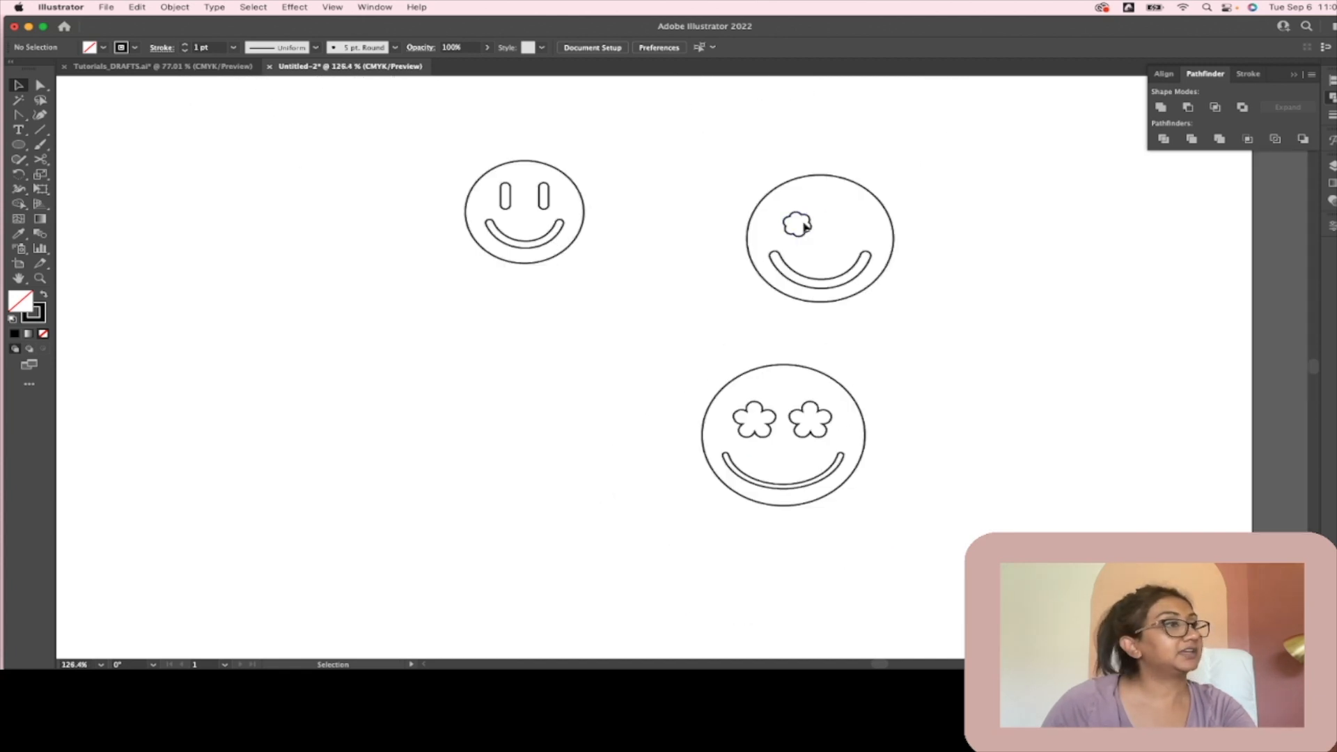
scroll(801, 230, up, 3)
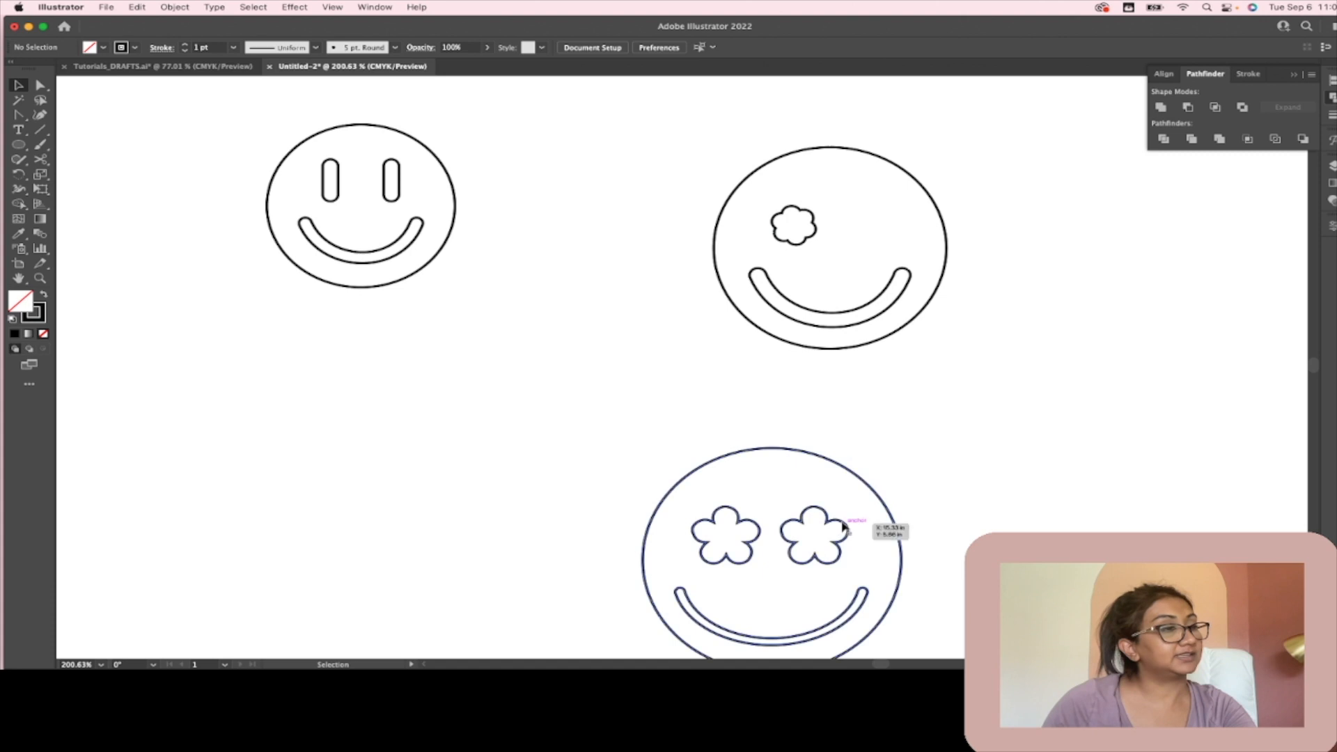
scroll(825, 519, down, 1)
scroll(825, 515, down, 2)
click(18, 144)
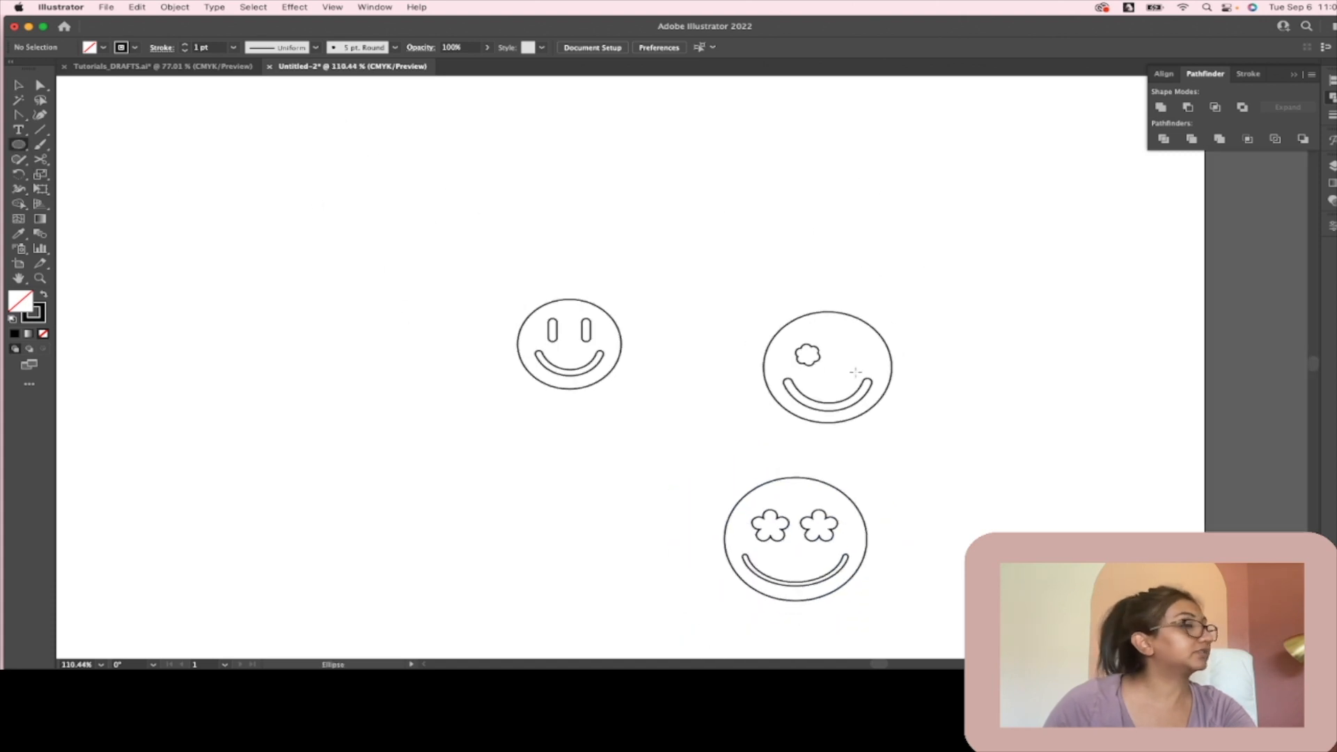
drag(988, 432, 1005, 448)
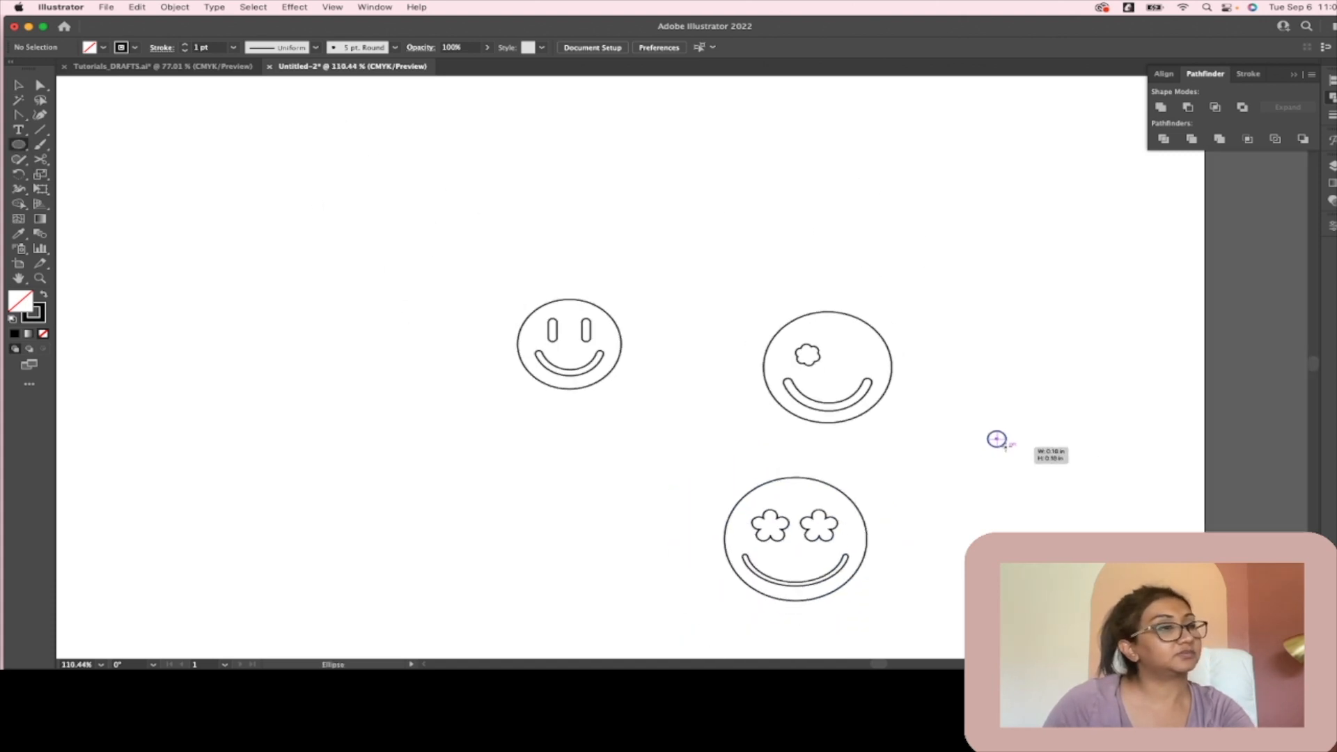
Step: Apply a radial repeat to the new petal circle and reduce it to five instances
click(174, 7)
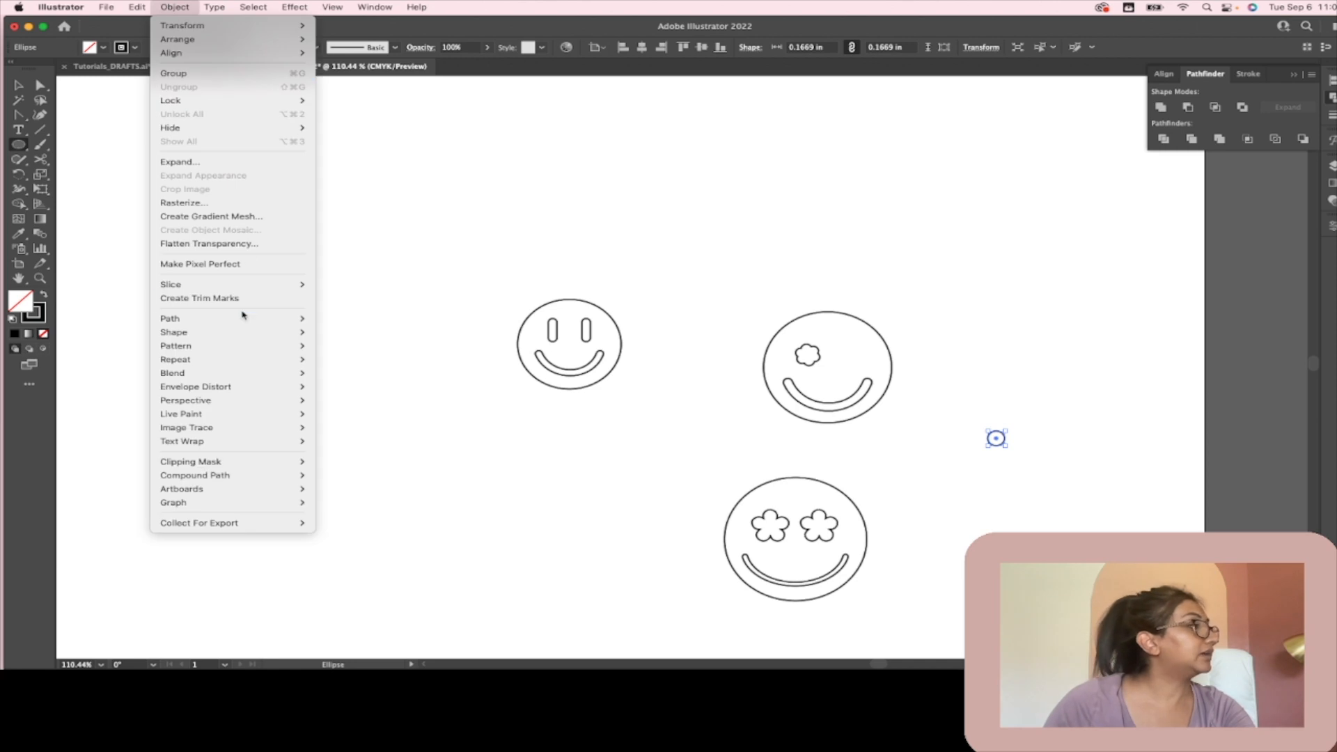
mouse_move(247, 359)
click(382, 371)
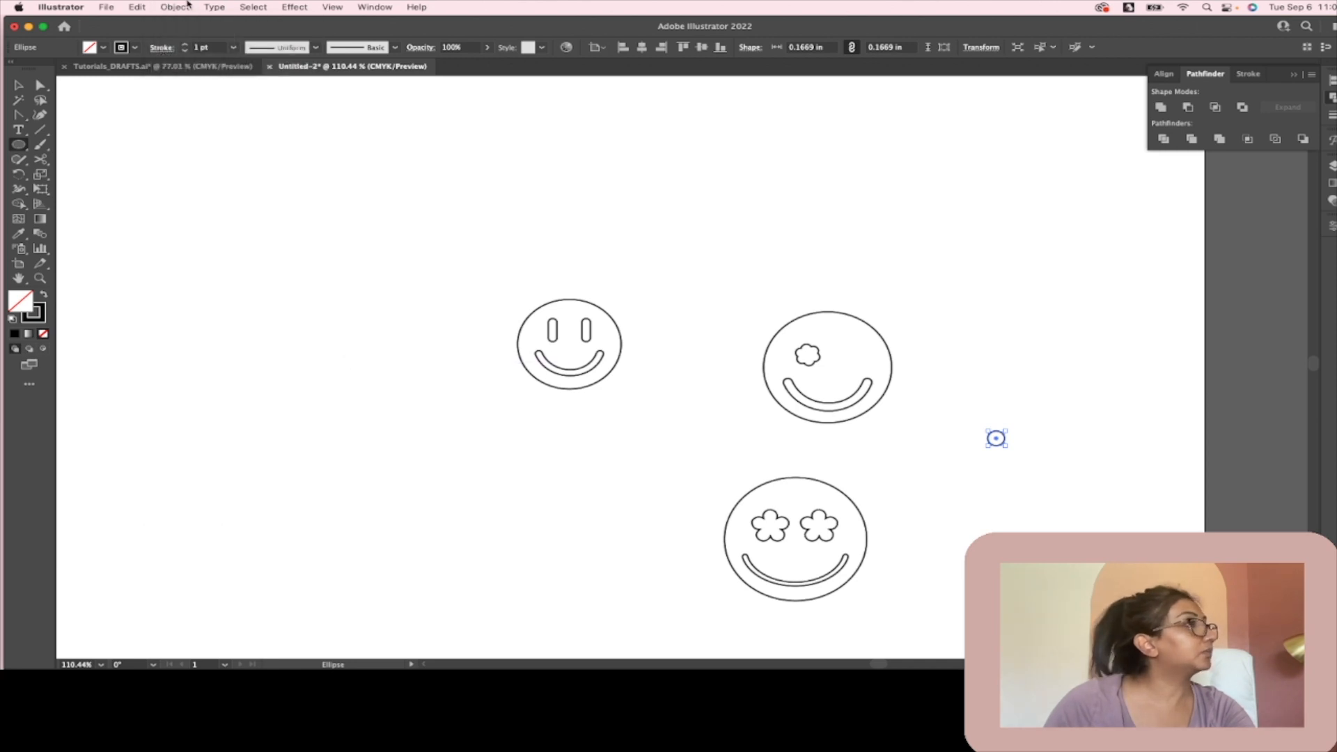
click(176, 7)
mouse_move(198, 362)
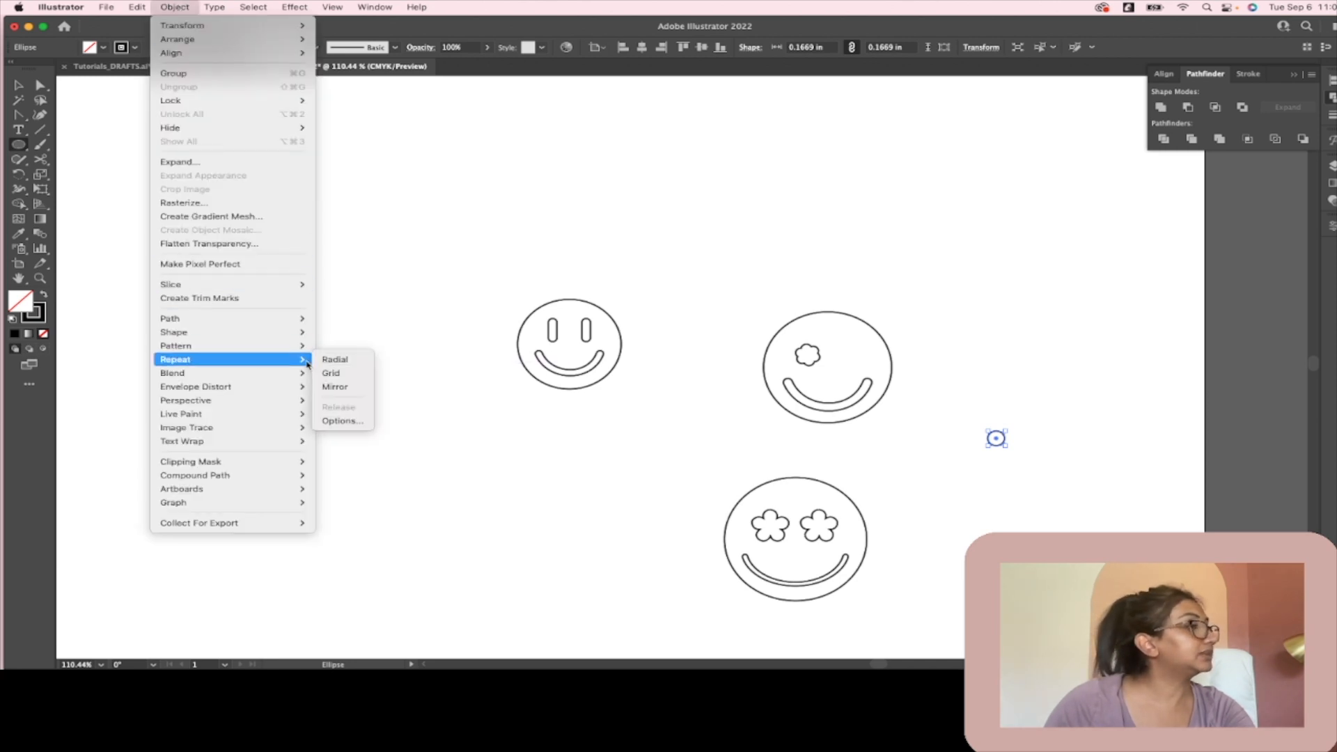
click(335, 360)
scroll(977, 449, up, 5)
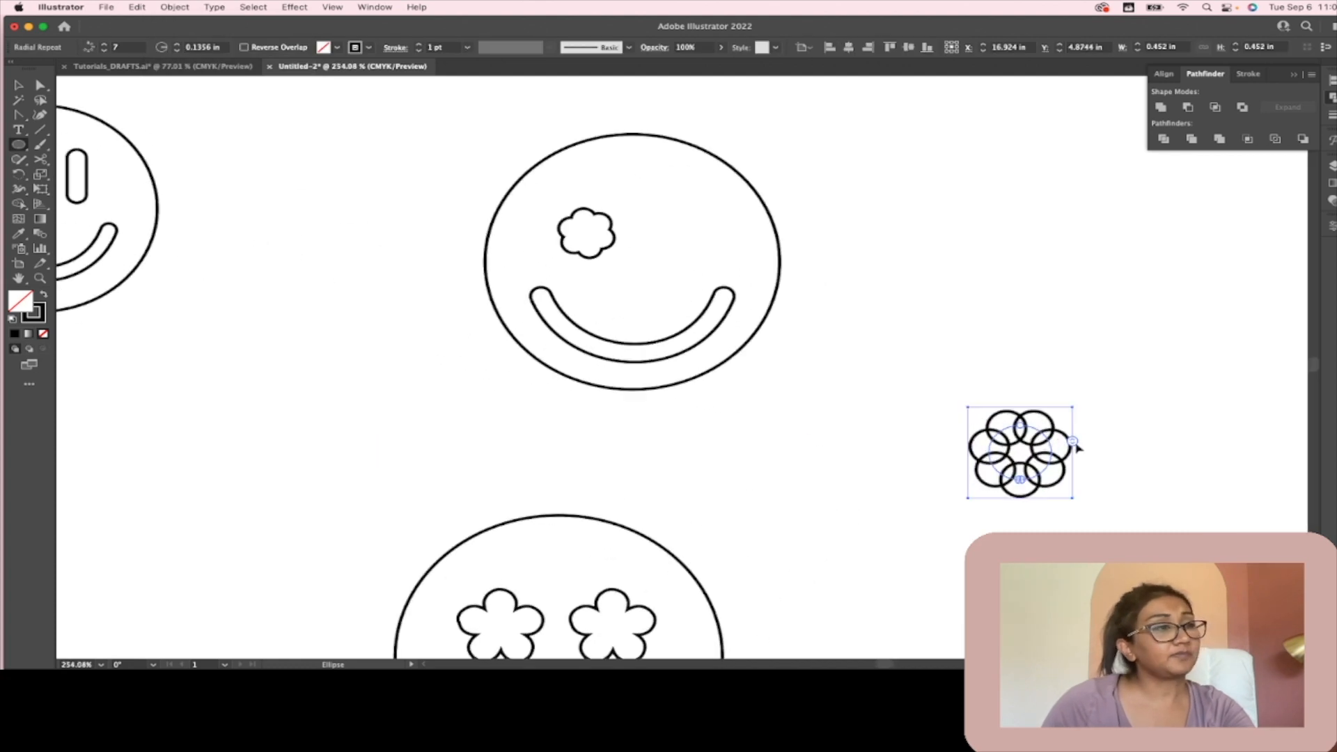
drag(1073, 446, 1073, 460)
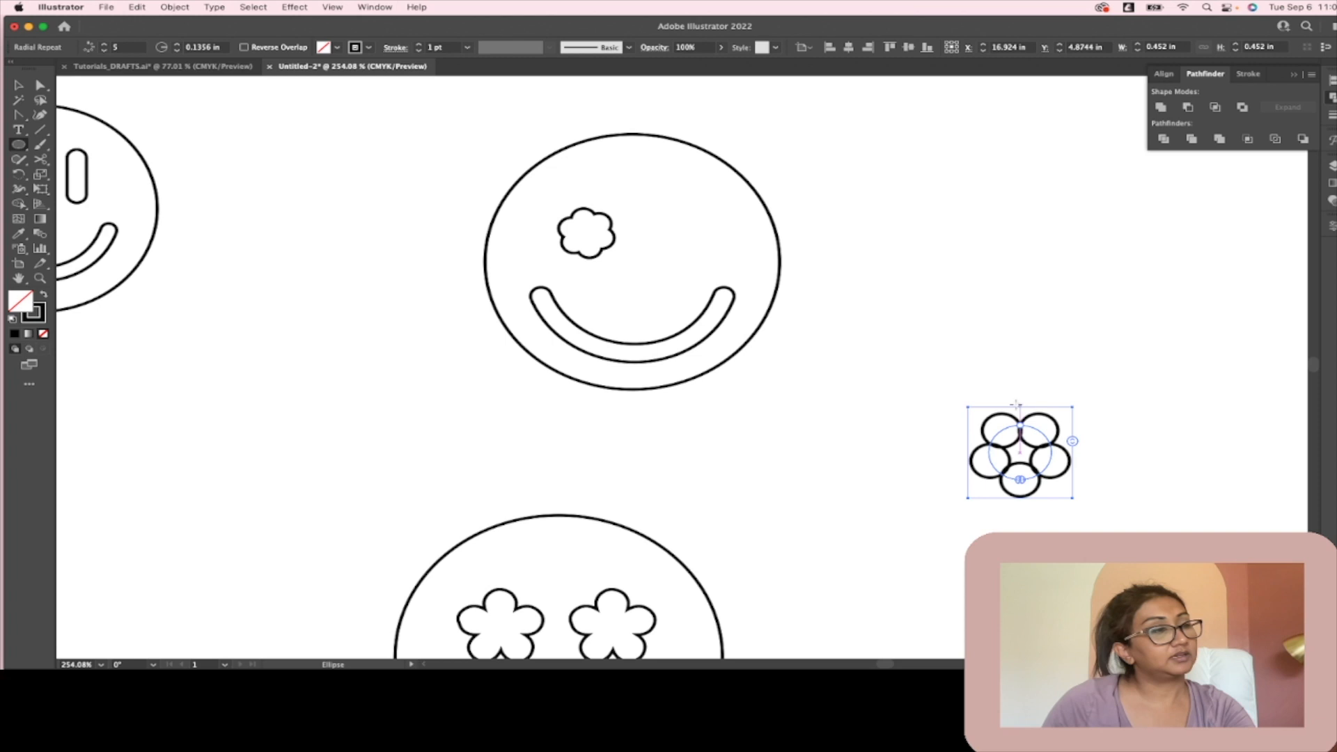
click(18, 85)
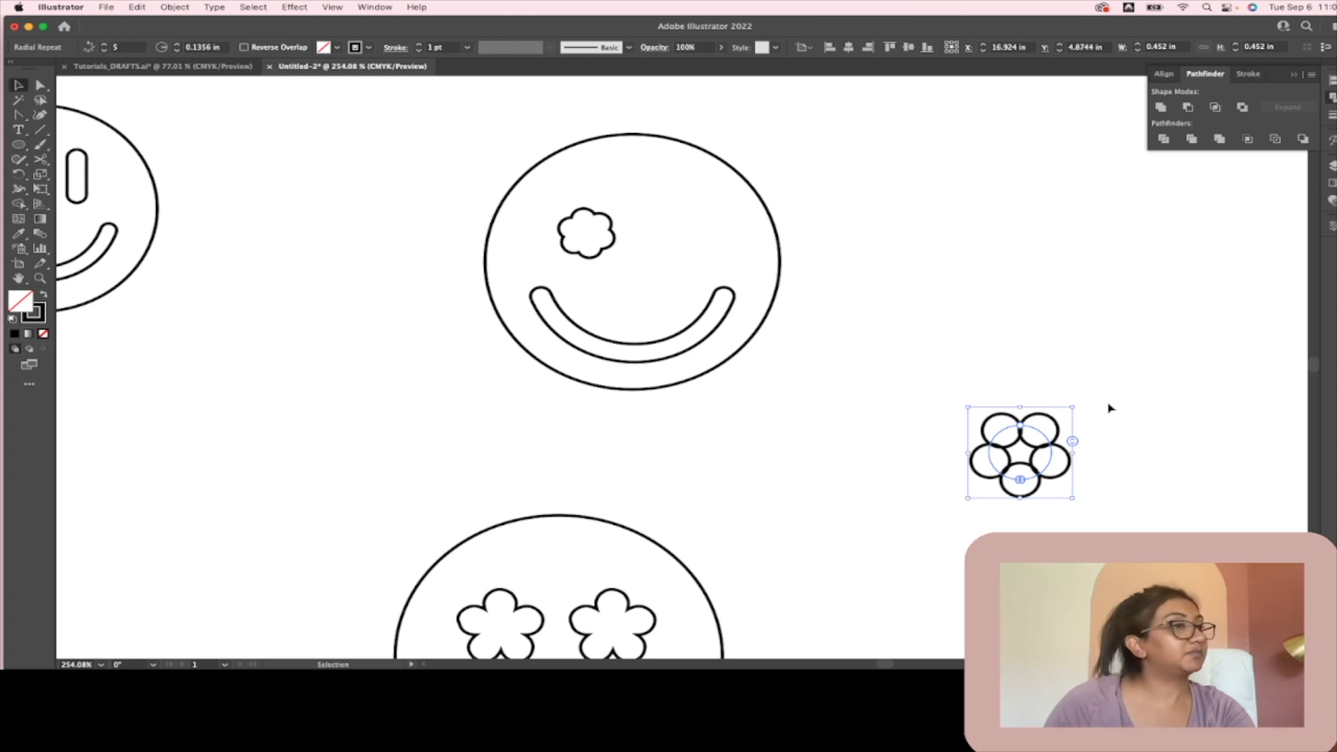
Step: Move a petal circle inside the radial repeat so the petals sit closer together, and expand the repeat into editable shapes
double_click(1054, 427)
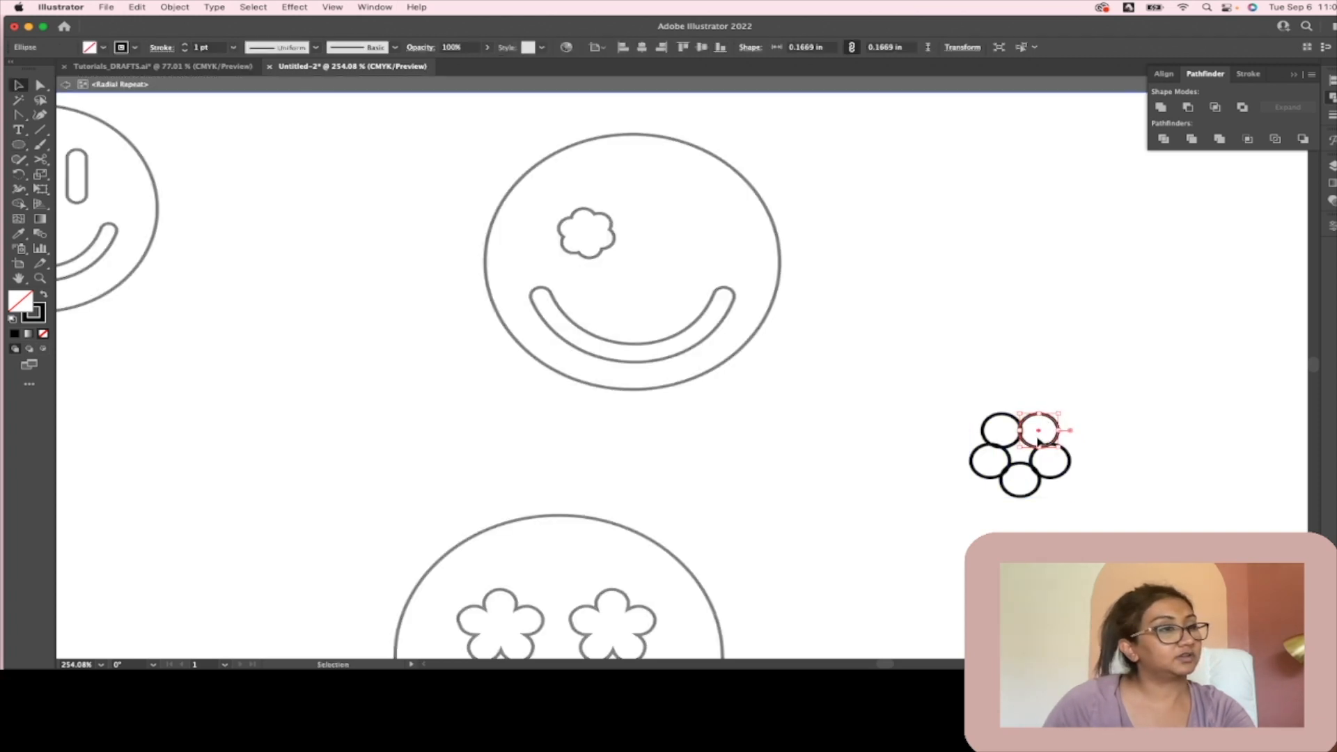
double_click(1112, 337)
click(176, 8)
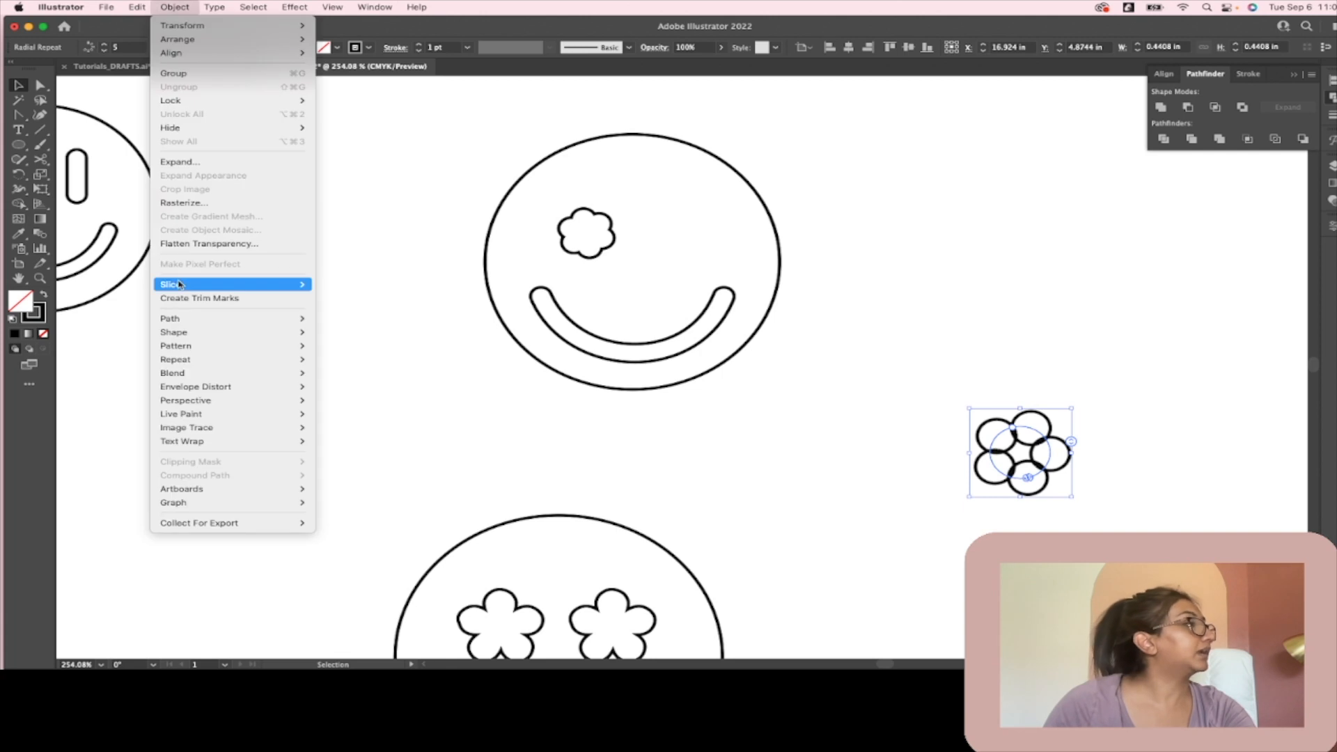
click(197, 161)
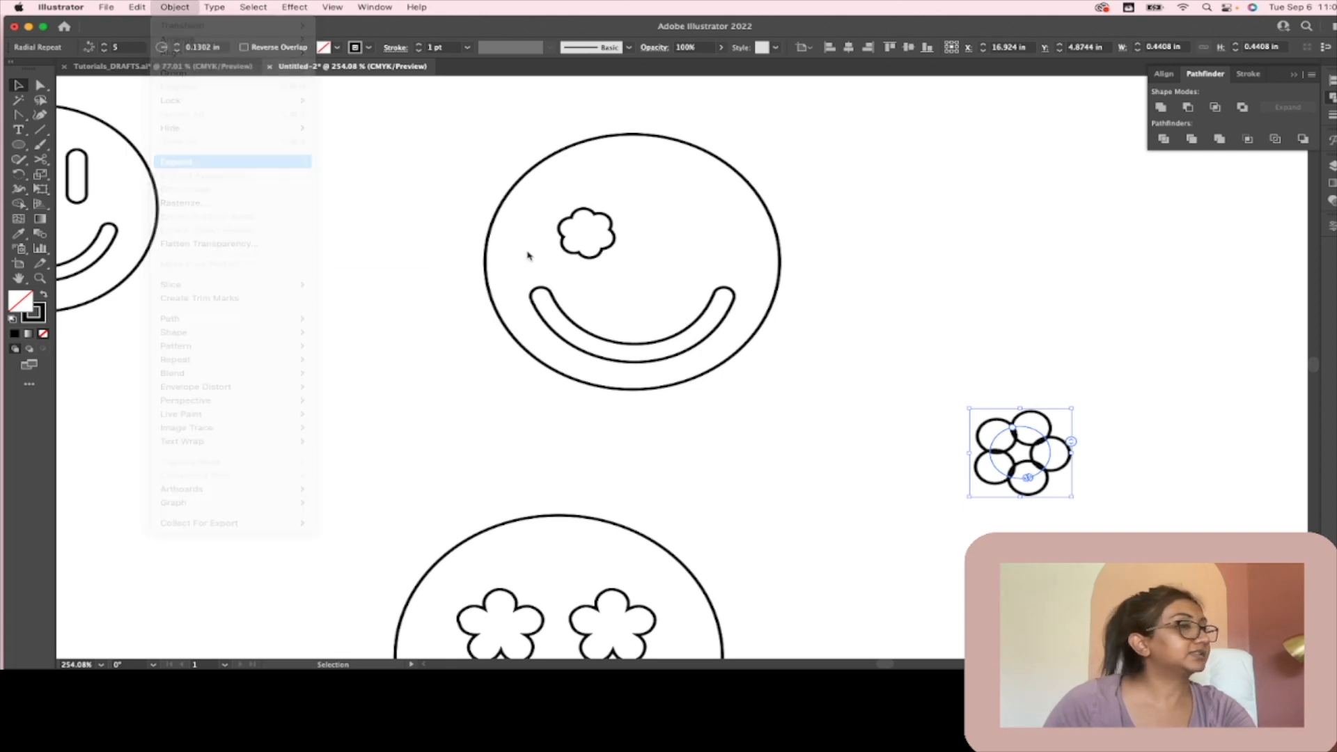
click(725, 420)
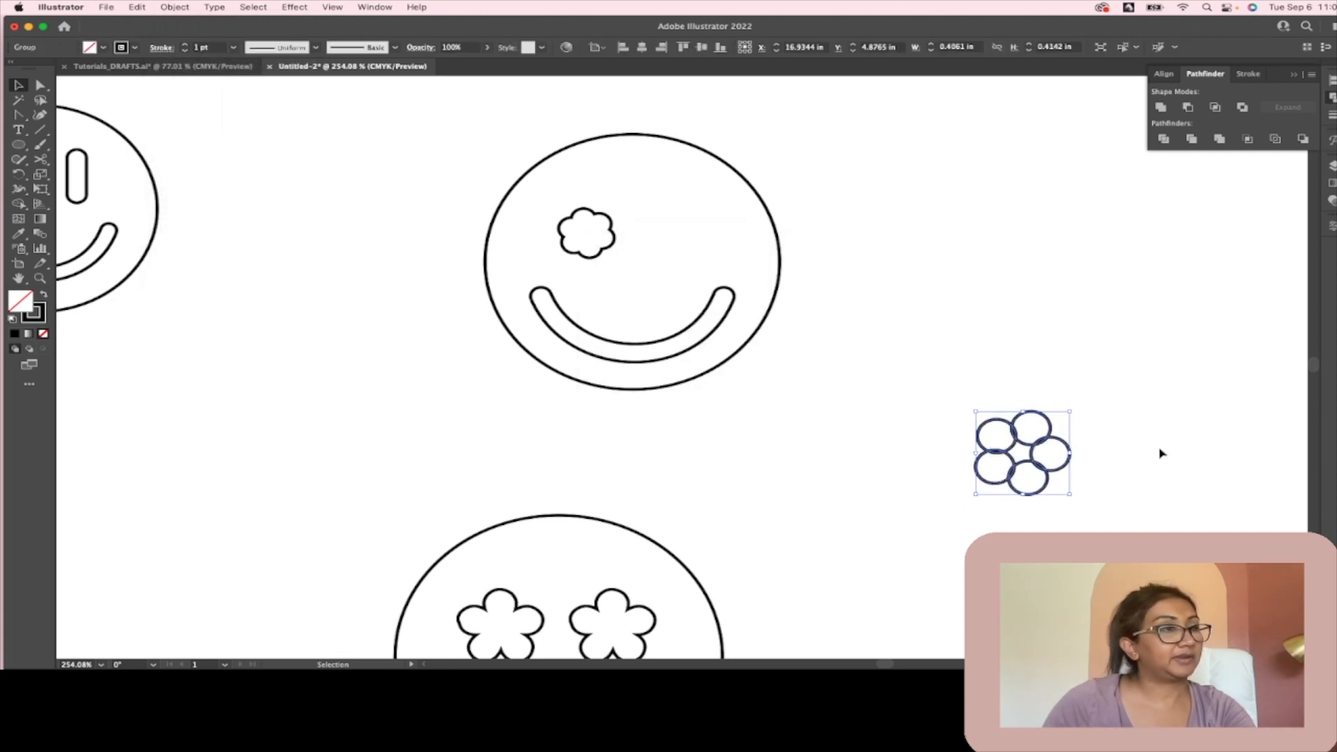
Step: Unite the five petal circles into one shape and delete the inner cutout, leaving only the flower outline
click(1161, 107)
click(1153, 495)
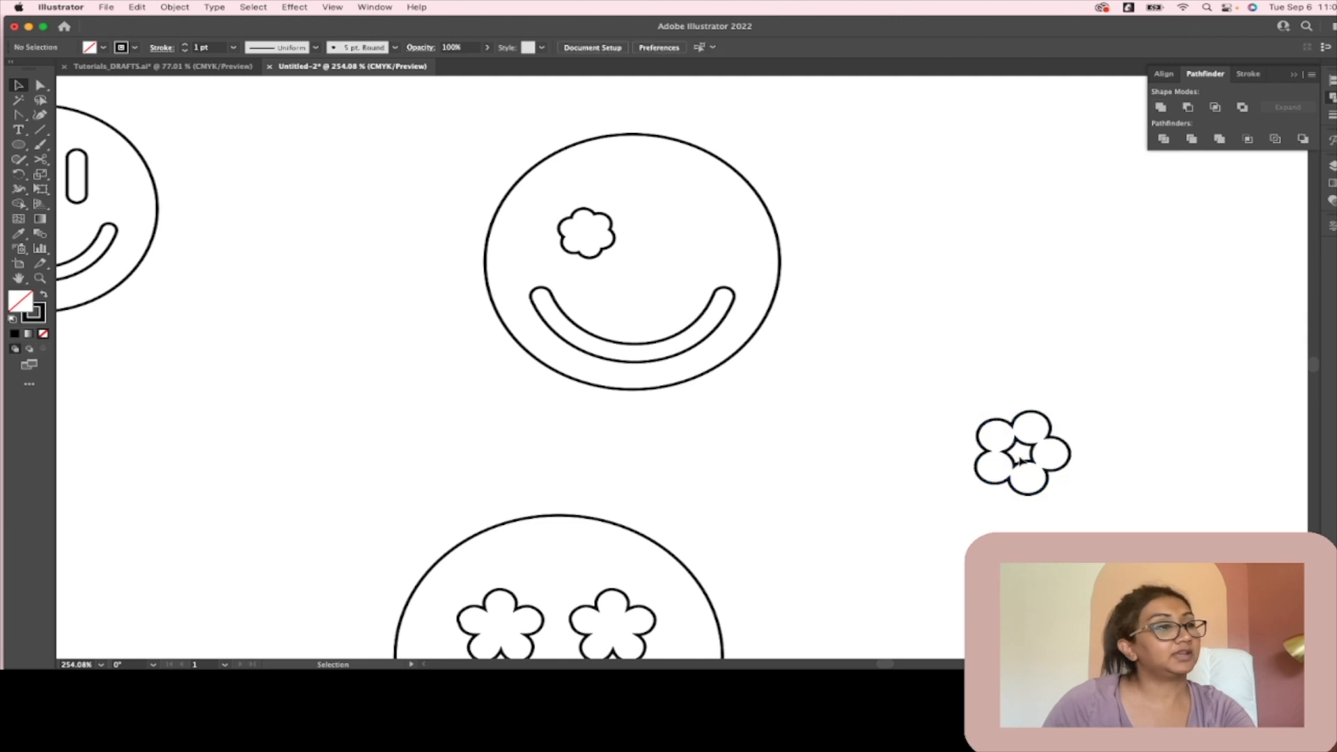
double_click(1020, 458)
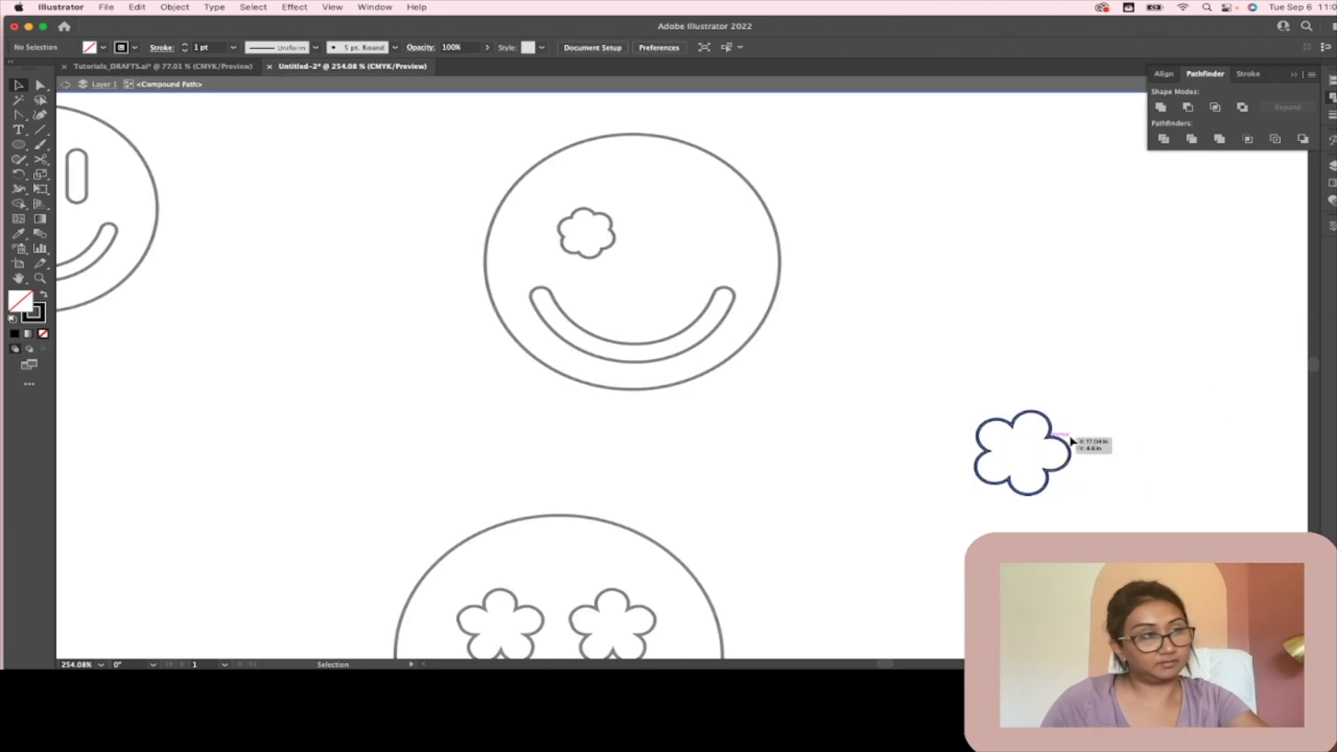
double_click(1203, 454)
Step: Replace the new face's old flower eye with two copies of the five-petal flower, scaled down and placed side by side above the smile
drag(1066, 449, 683, 209)
click(607, 221)
click(608, 223)
key(Delete)
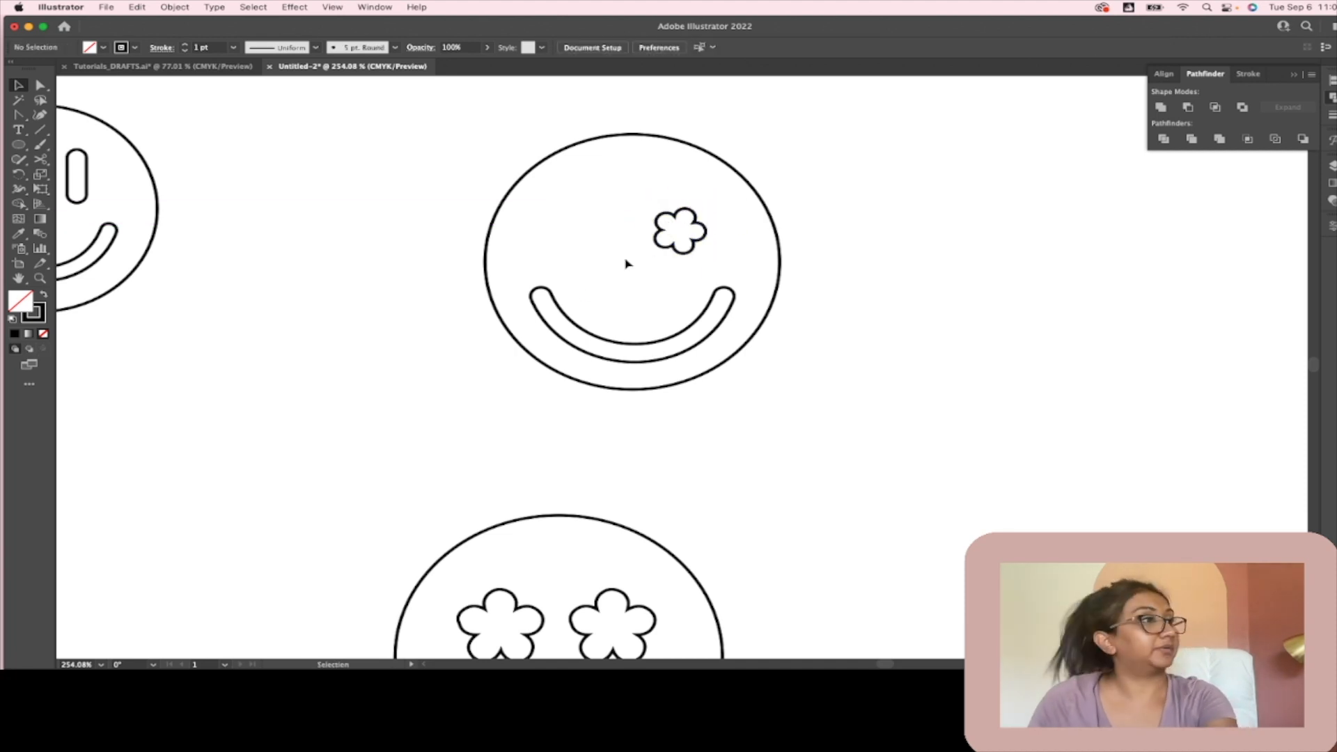
drag(679, 235, 587, 235)
click(989, 322)
Step: Review the whole artboard, including the red tag outlines and all the smiley faces
scroll(734, 324, down, 5)
scroll(621, 257, left, 1)
scroll(621, 257, down, 5)
scroll(621, 259, left, 5)
scroll(613, 268, left, 4)
scroll(246, 225, left, 2)
scroll(327, 306, down, 3)
scroll(376, 387, left, 3)
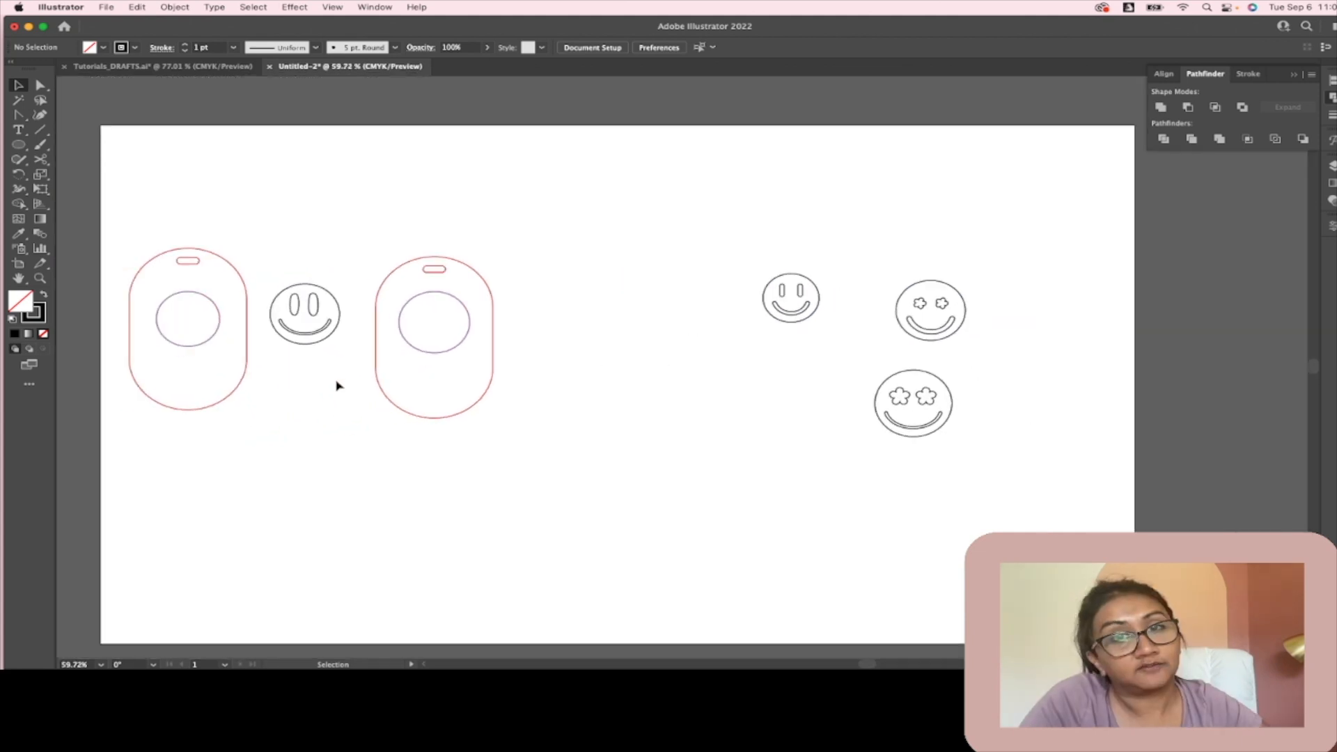